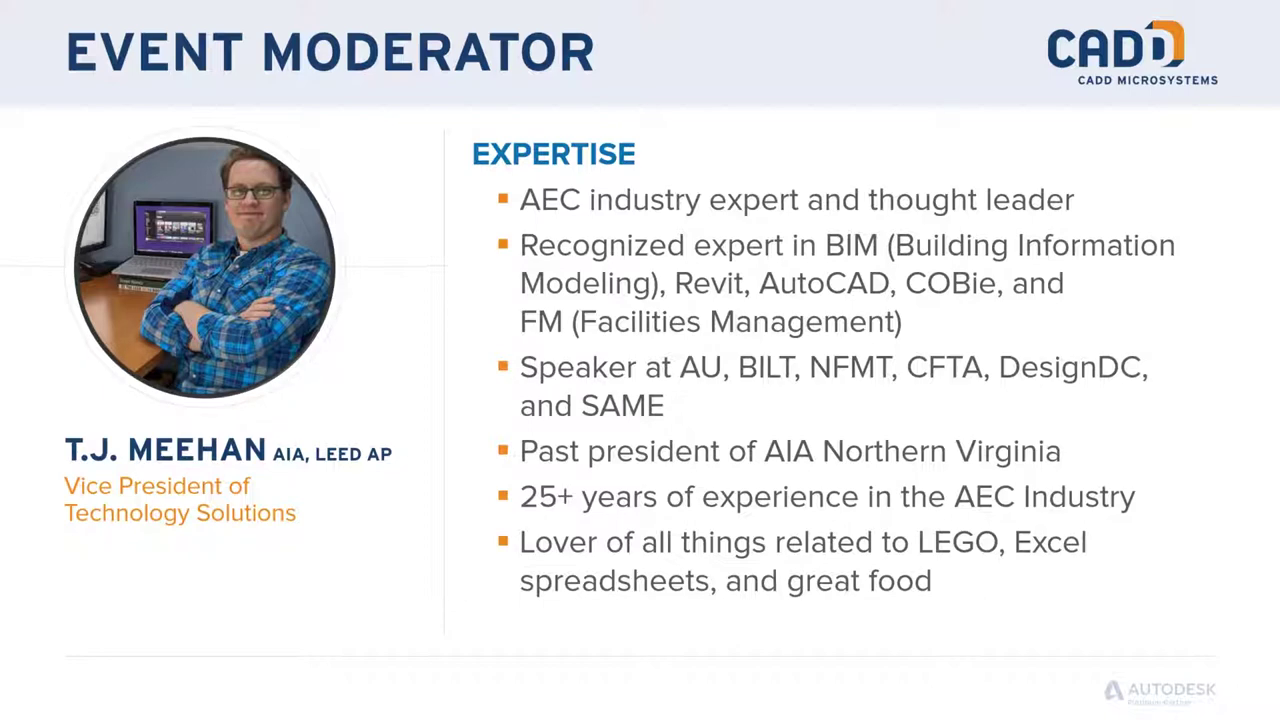
# - Advance the slideshow past the moderator slide to the panelist slide with the seven-point Expertise list
pyautogui.press('Right')
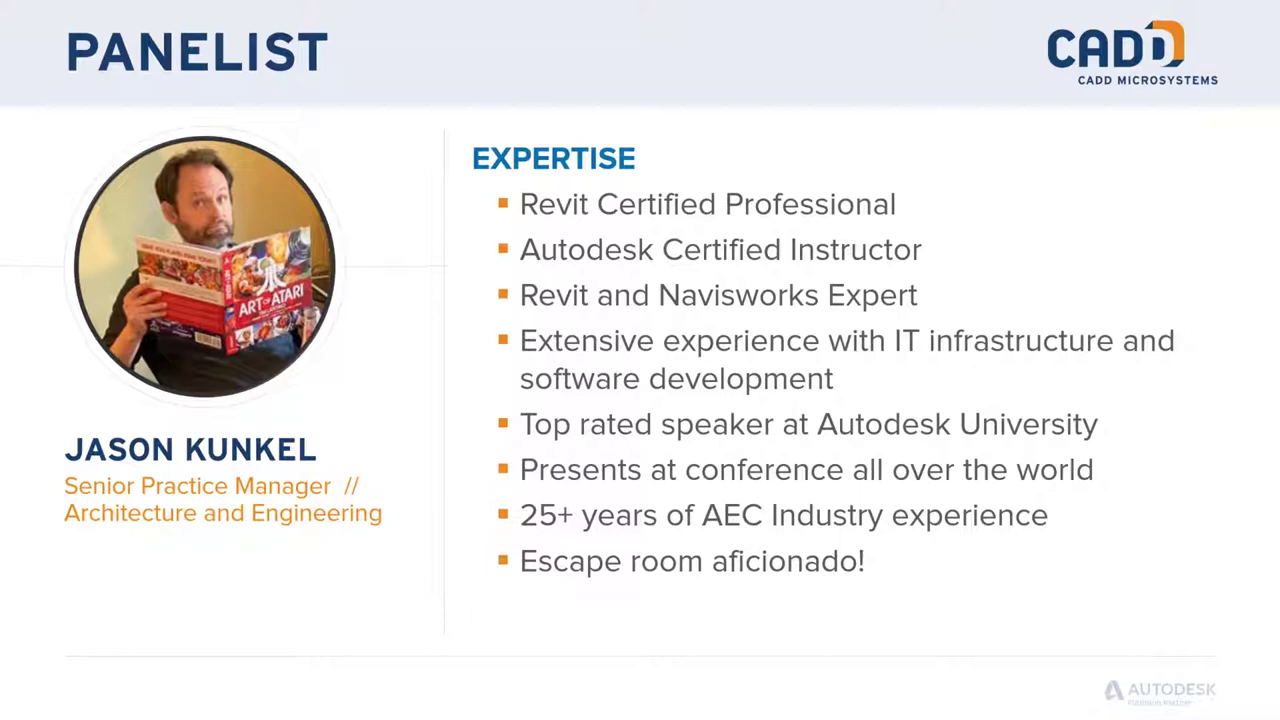
pyautogui.press('Right')
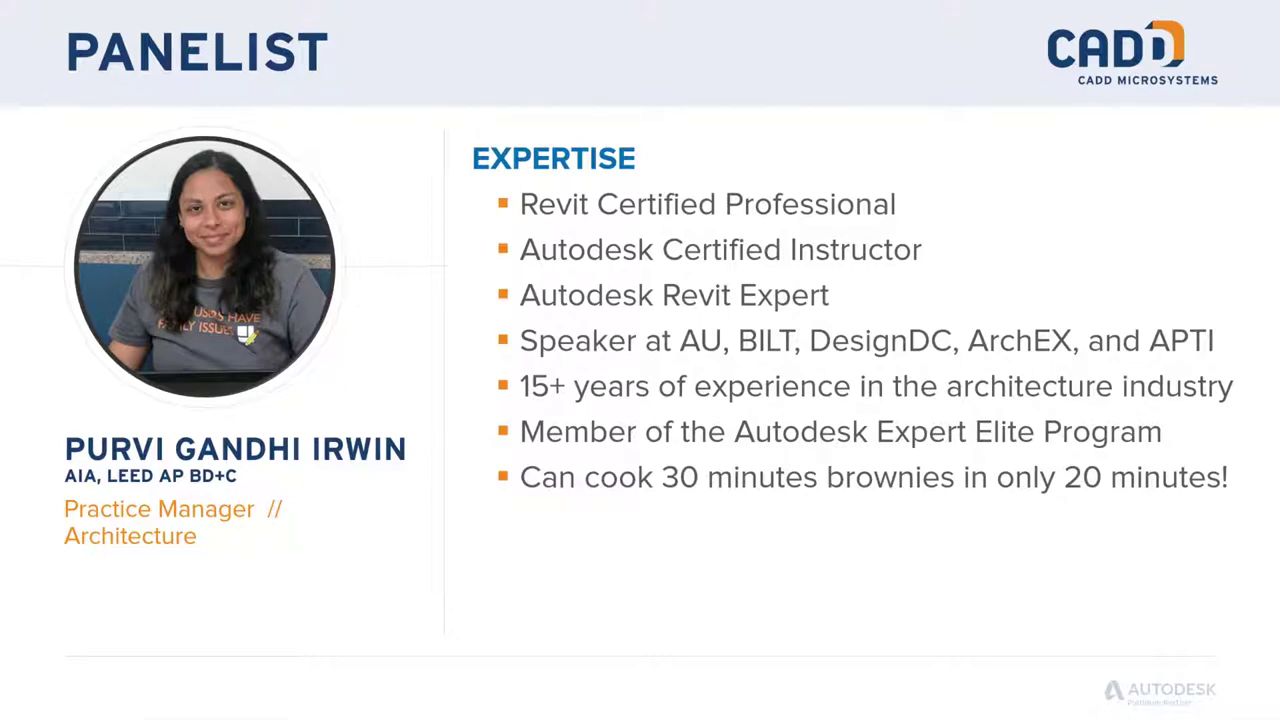
# - Advance through the last panelist slides to the Questions slide (9 of 11) and exit the slideshow
pyautogui.press('Right')
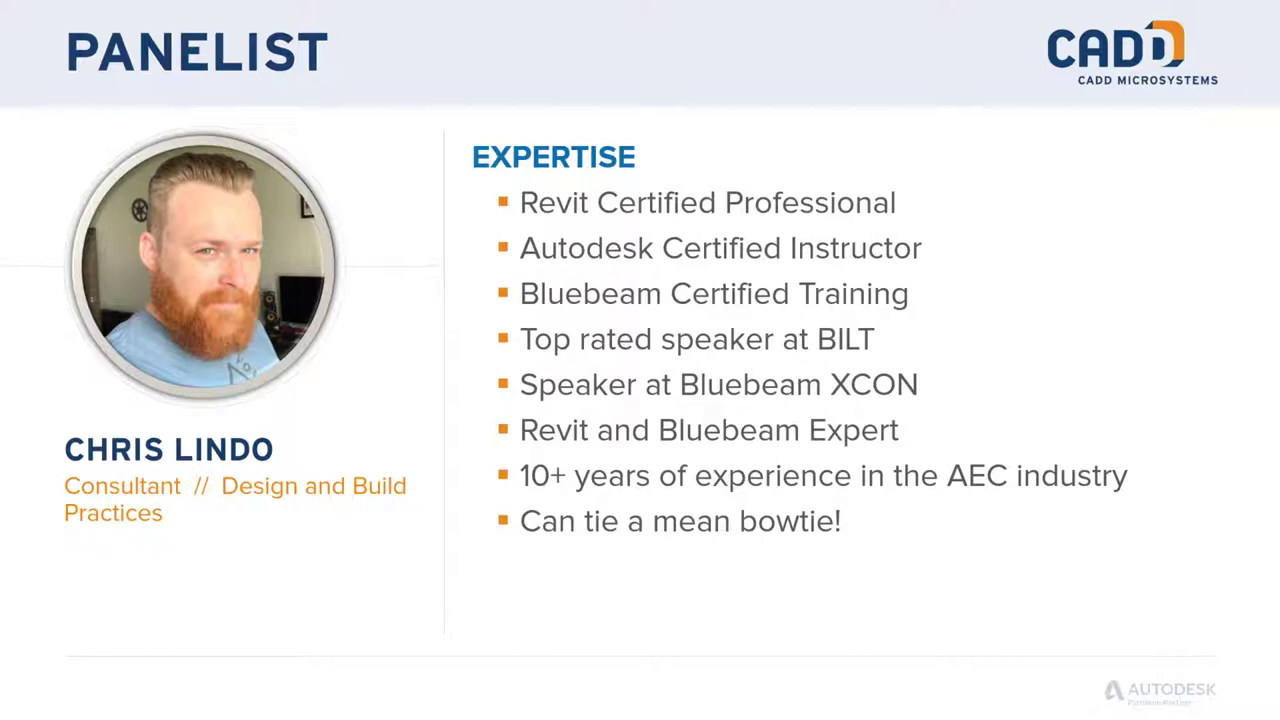
pyautogui.press('Right')
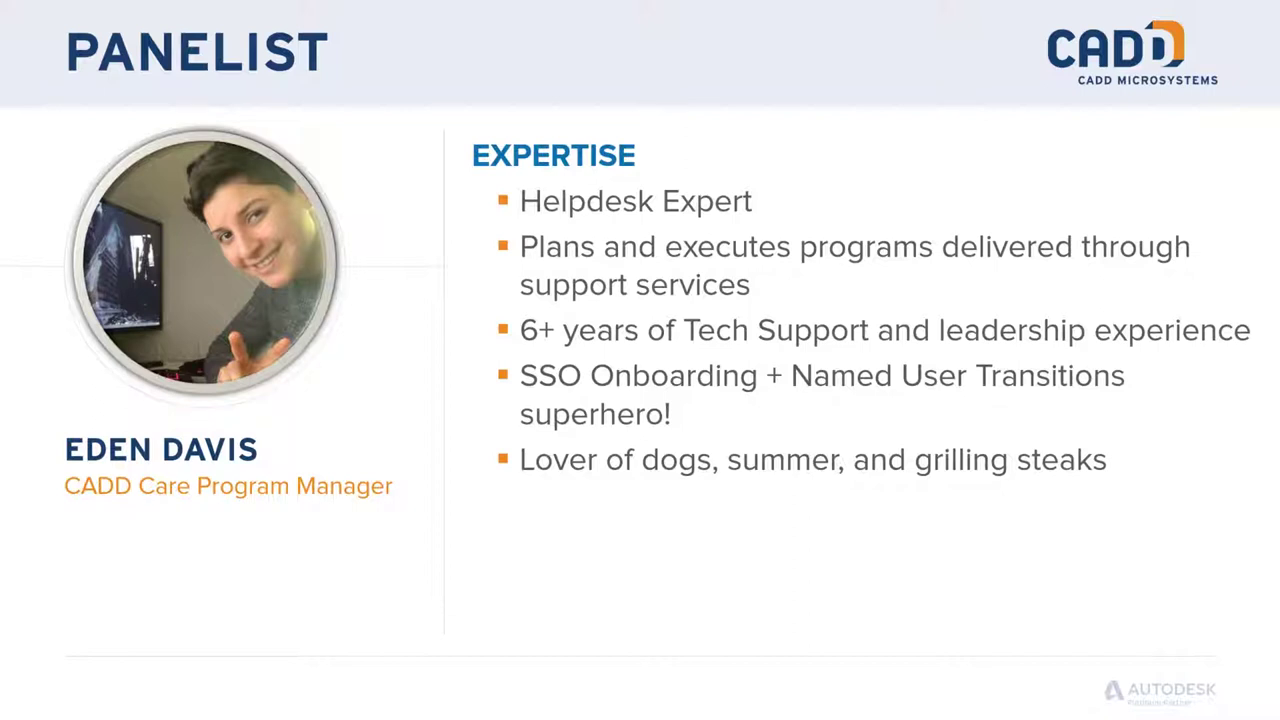
pyautogui.press('Right')
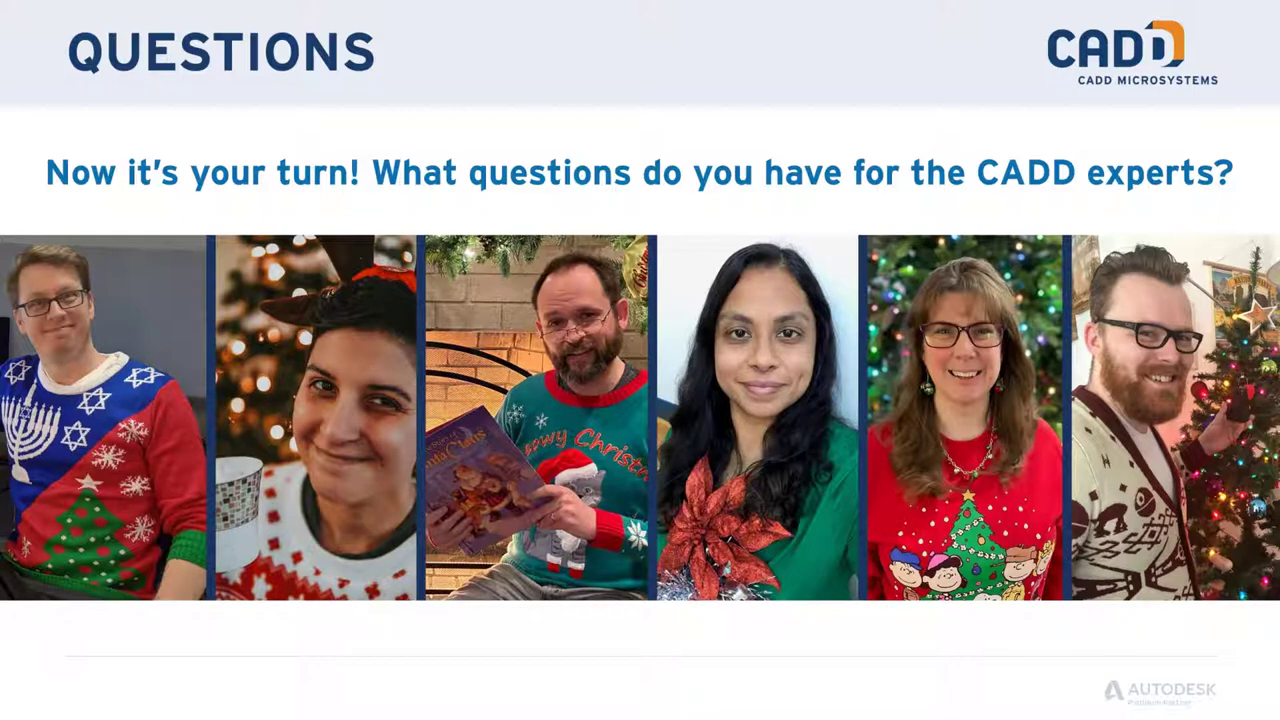
pyautogui.press('Escape')
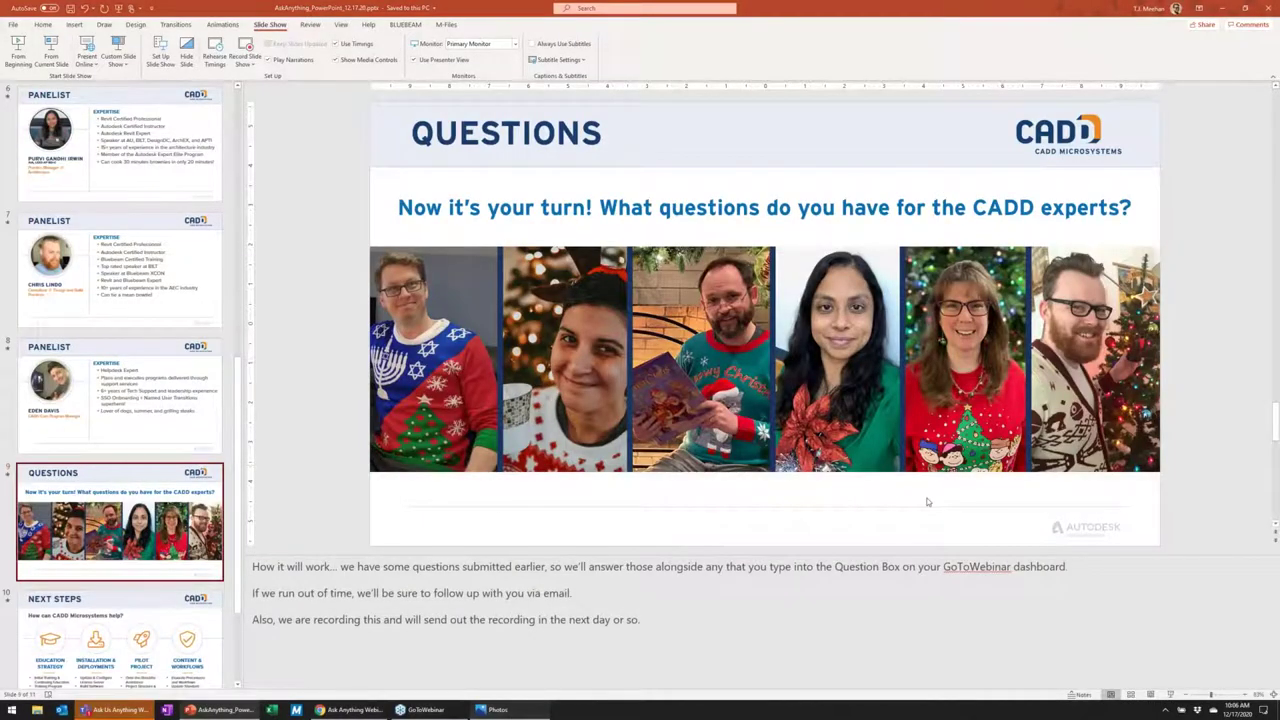
# - Show the Questions slide screenshot in Photos, then switch to the webinar in the browser
pyautogui.hotkey('alt', 'Tab')
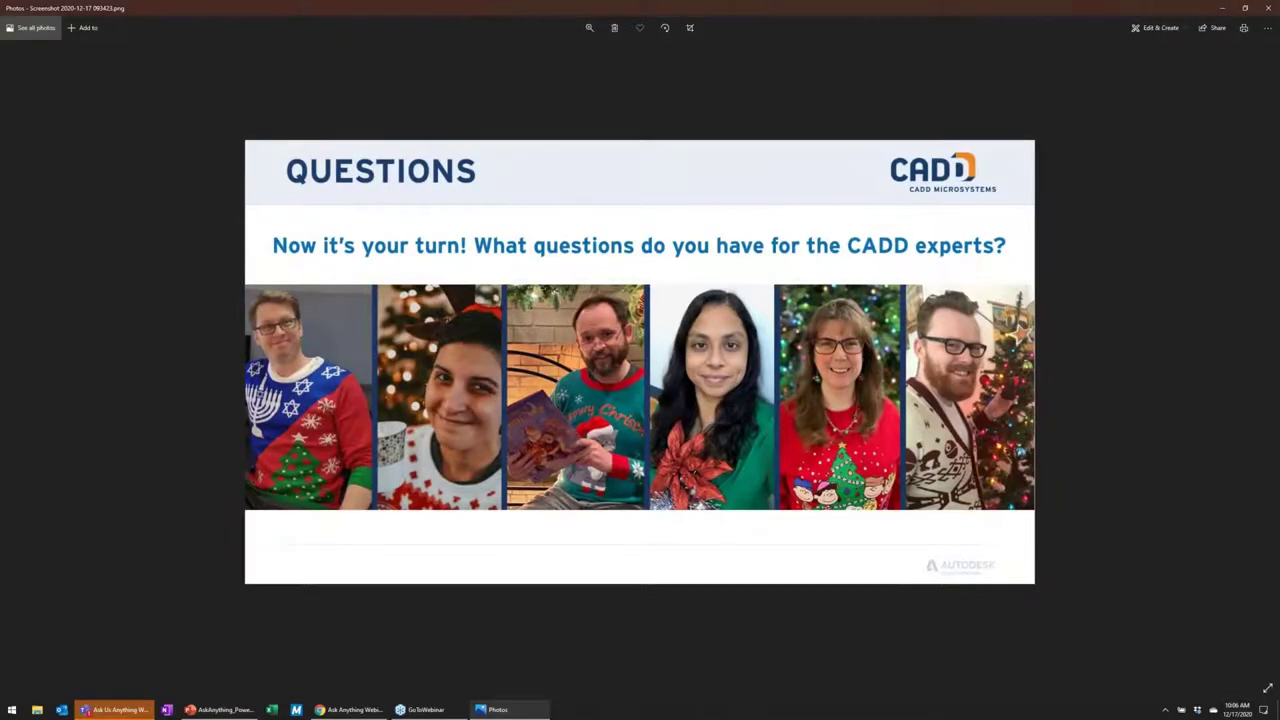
pyautogui.hotkey('alt', 'Tab')
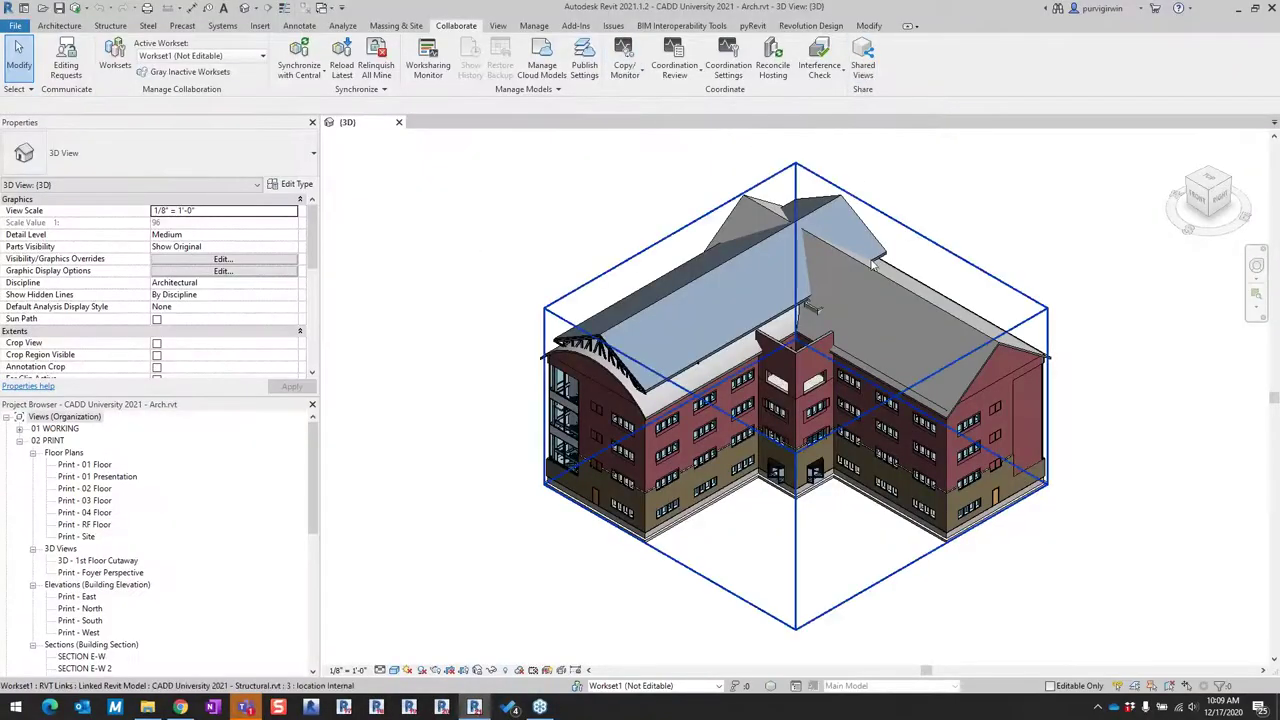
# - Show the BIM 360 Architect folder listing the CADD University 2021 – Arch cloud model
pyautogui.click(24, 8)
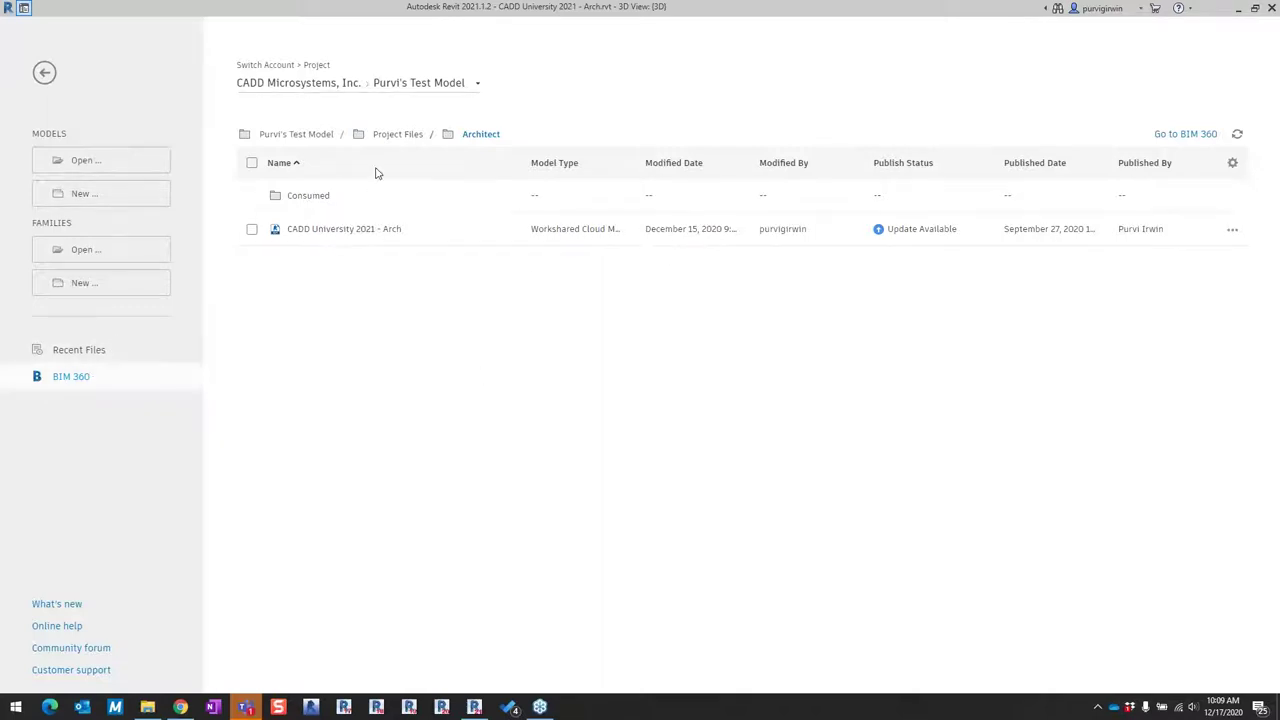
# - Show the Publish Latest option for the CADD University 2021 - Arch model, then close it unpublished
pyautogui.click(84, 384)
pyautogui.click(909, 230)
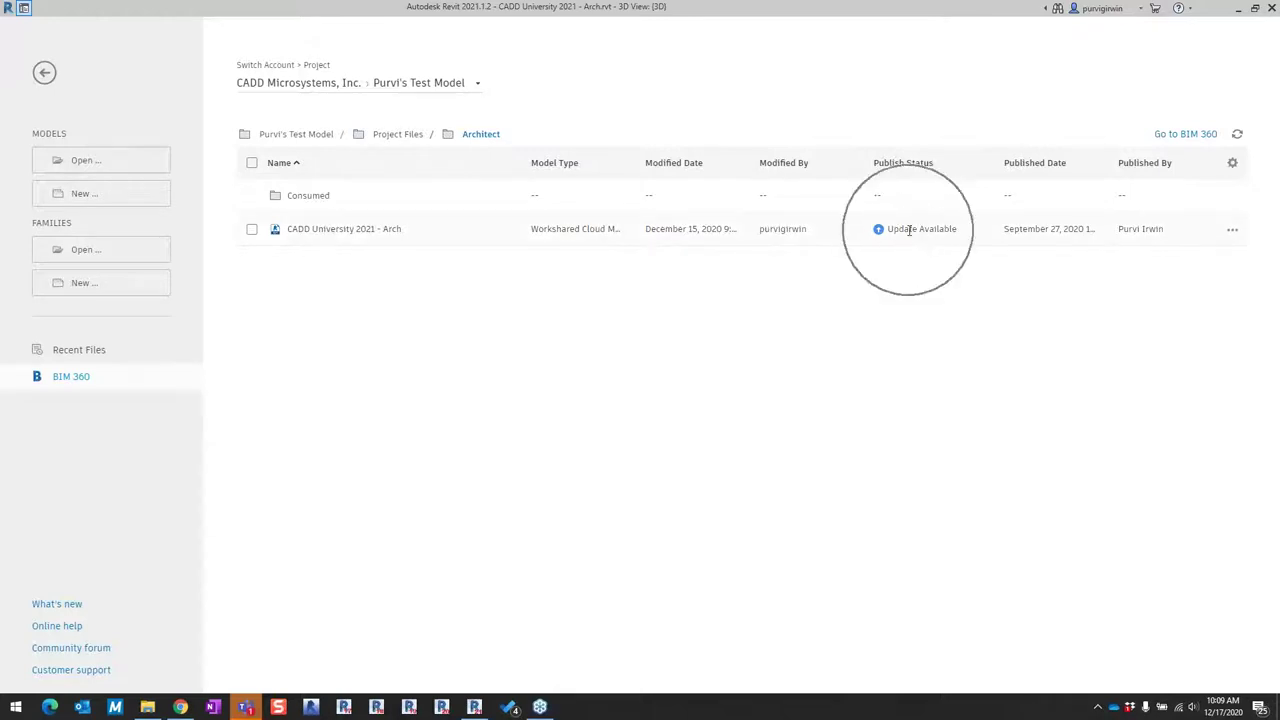
pyautogui.click(909, 230)
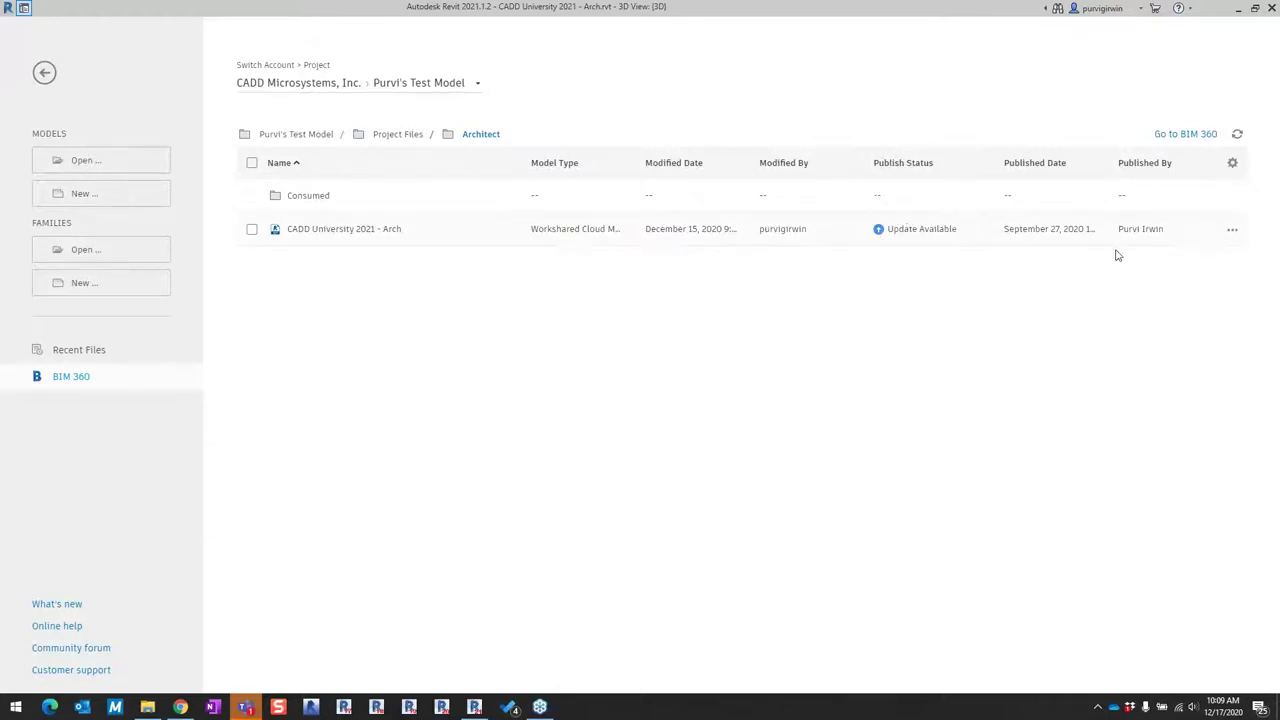
pyautogui.click(1233, 232)
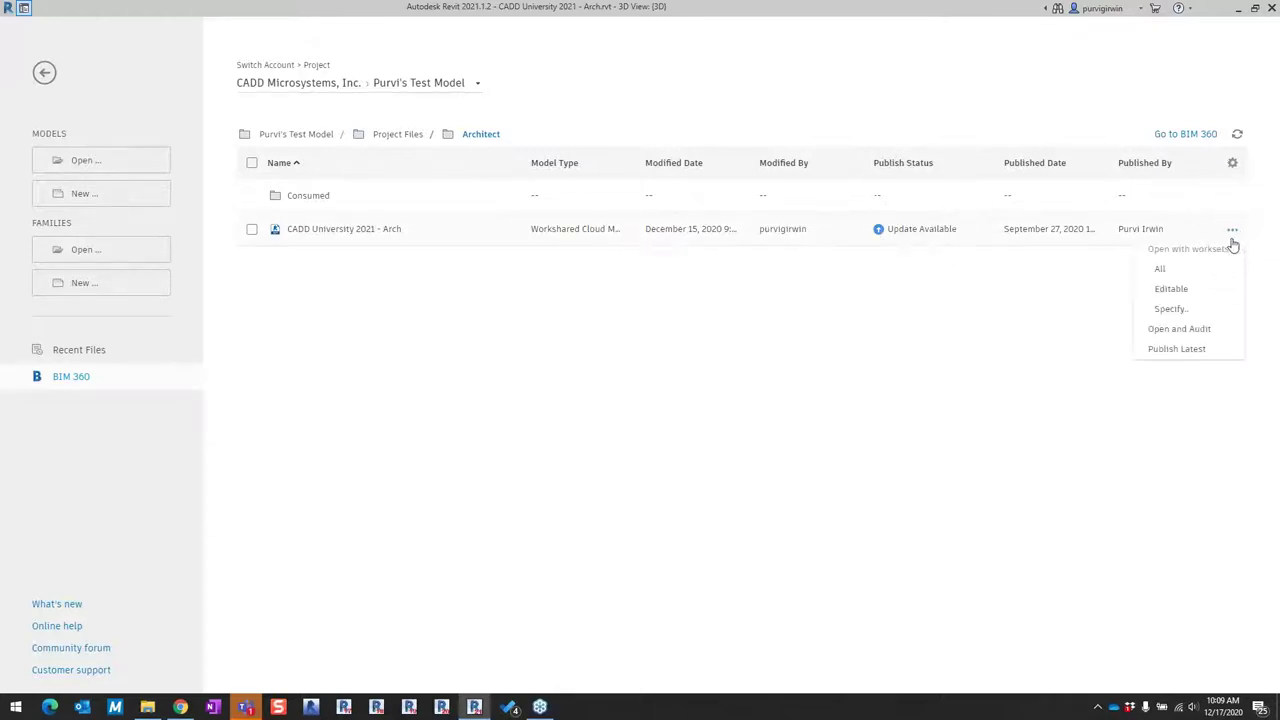
pyautogui.click(1178, 351)
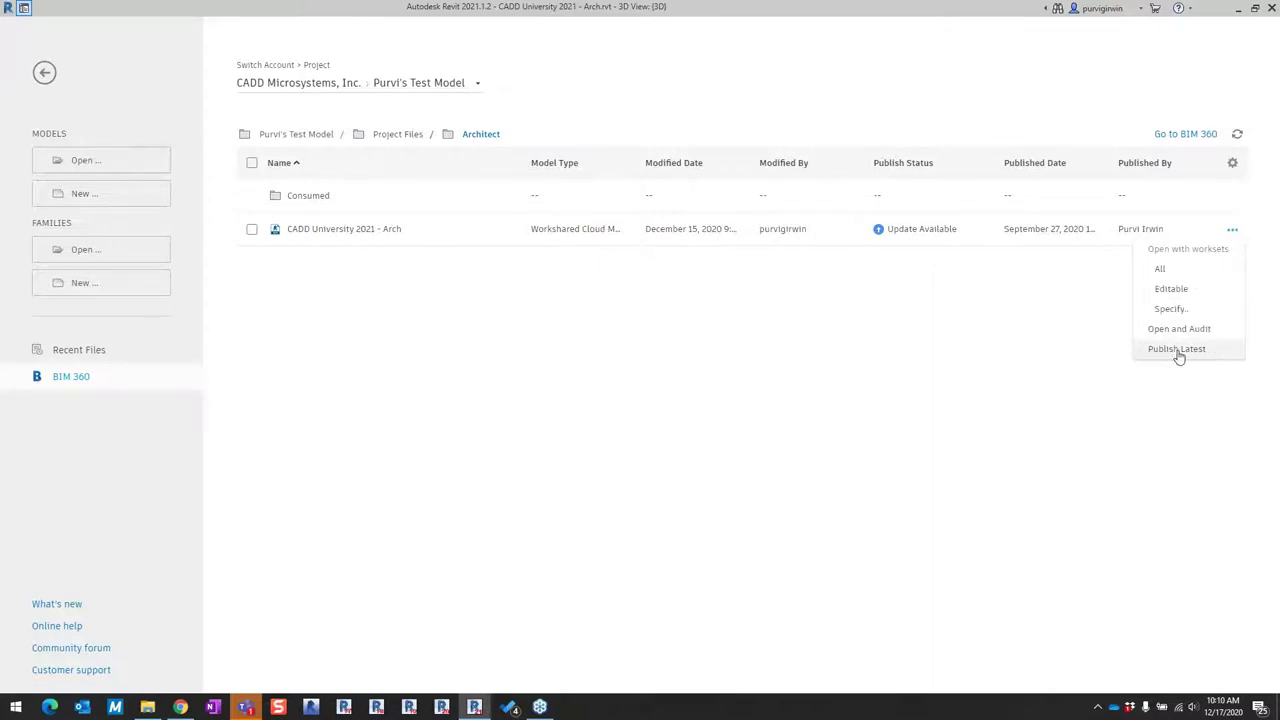
pyautogui.click(978, 296)
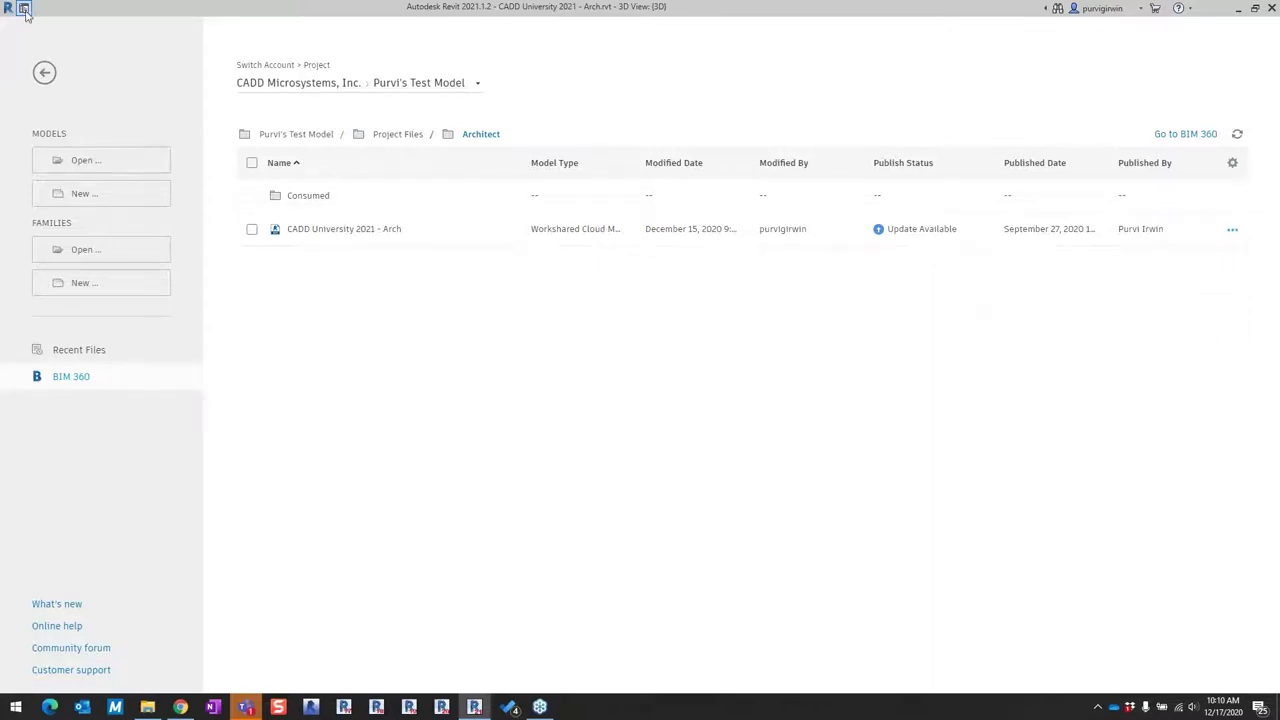
# - Back in the 3D model, list the test project's Arch, MEP and Structural models in Manage Cloud Models
pyautogui.click(24, 9)
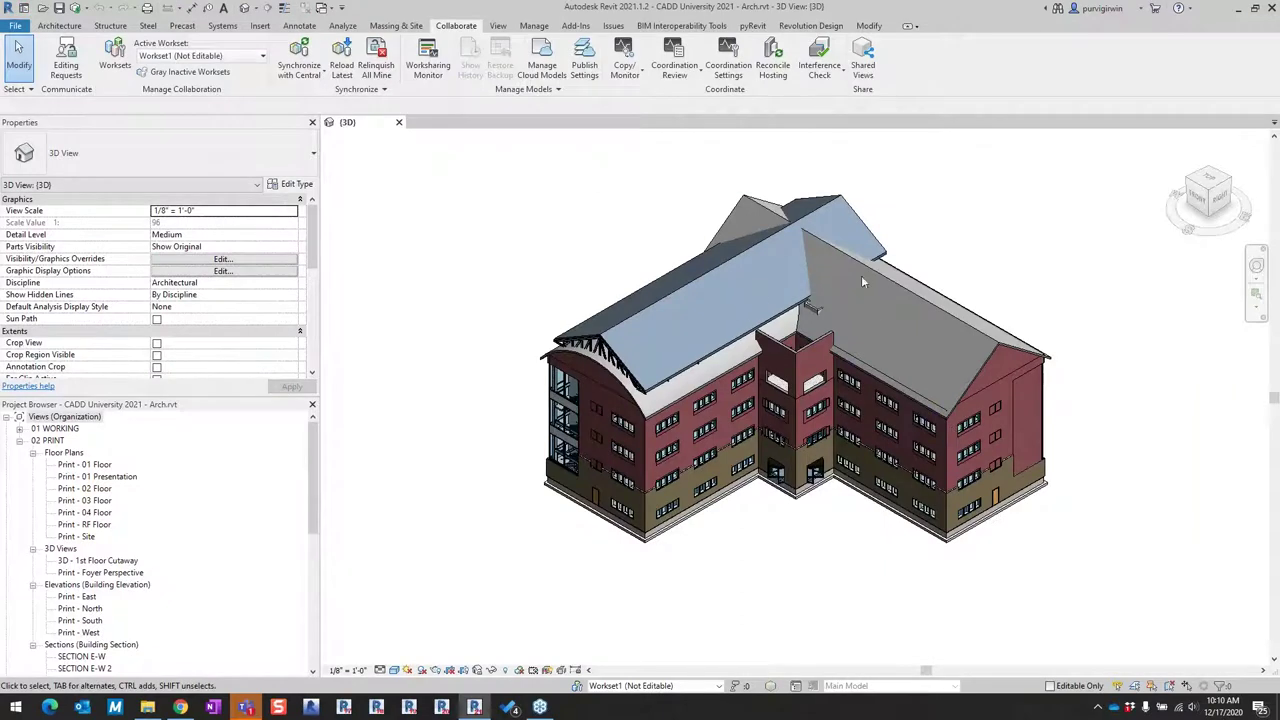
pyautogui.click(539, 70)
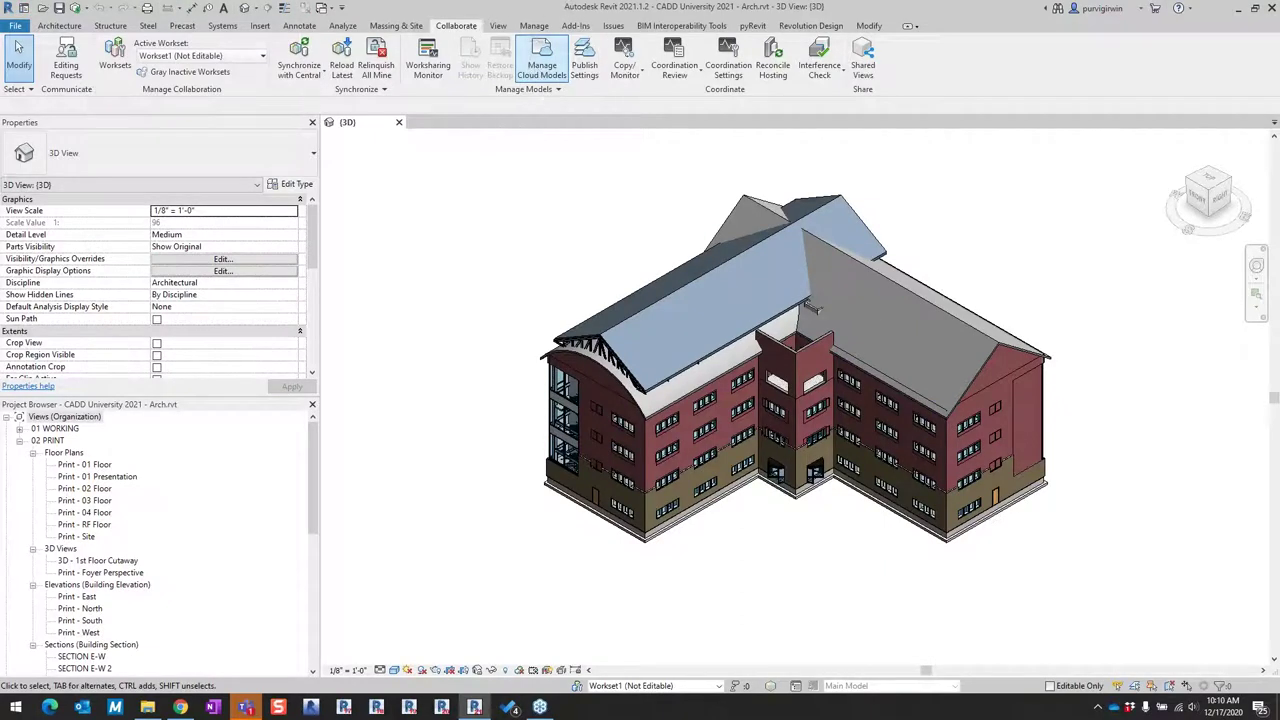
pyautogui.click(551, 68)
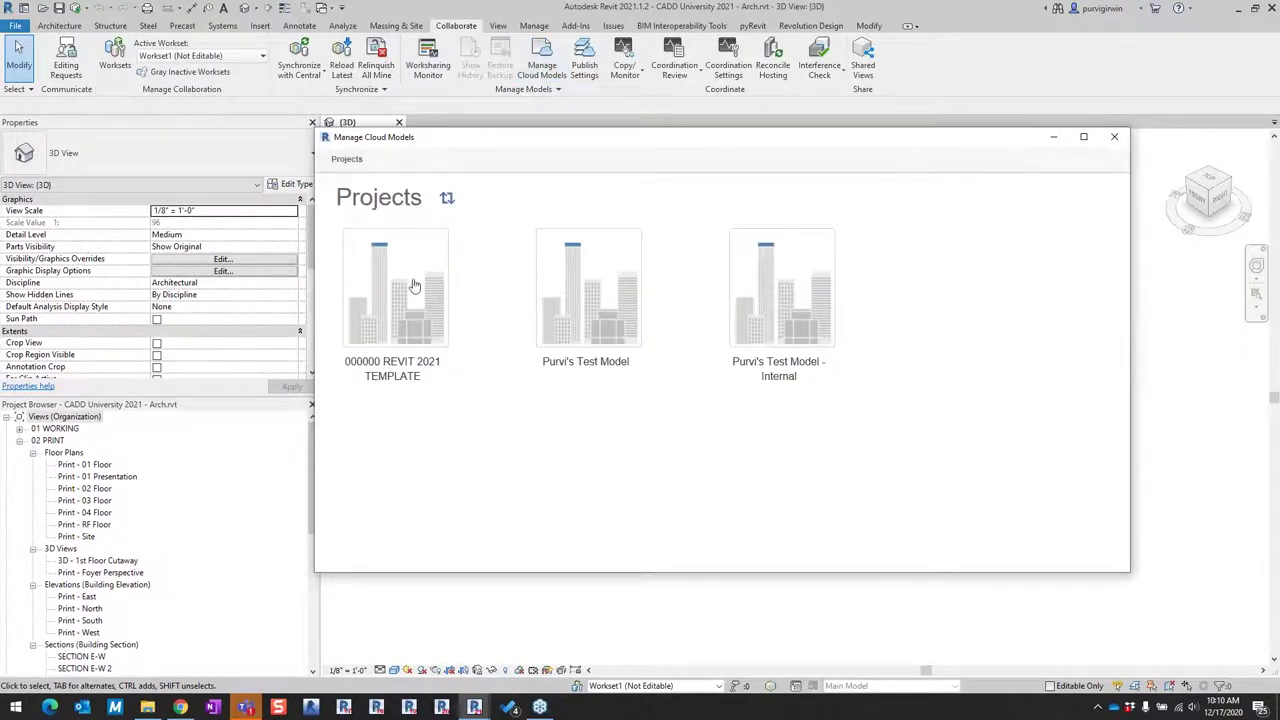
pyautogui.click(645, 362)
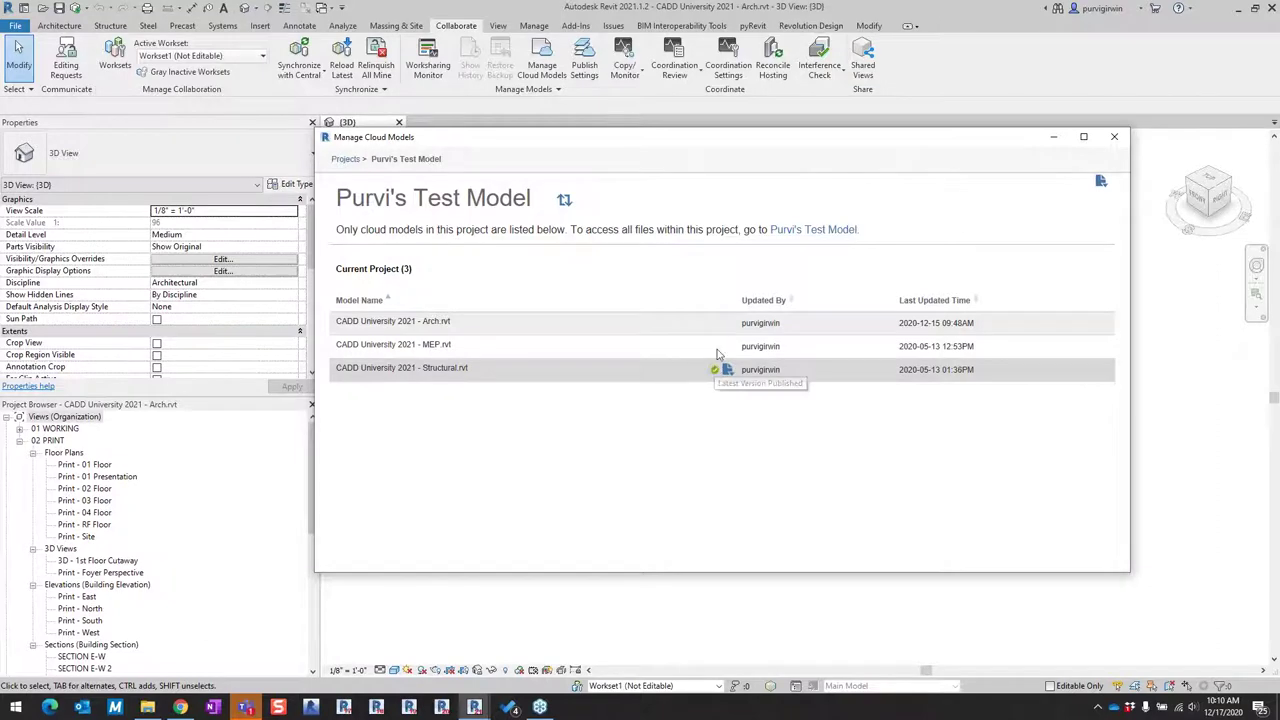
# - Check Arch.rvt's publish status and the Publish All action, then dismiss it without publishing
pyautogui.click(711, 324)
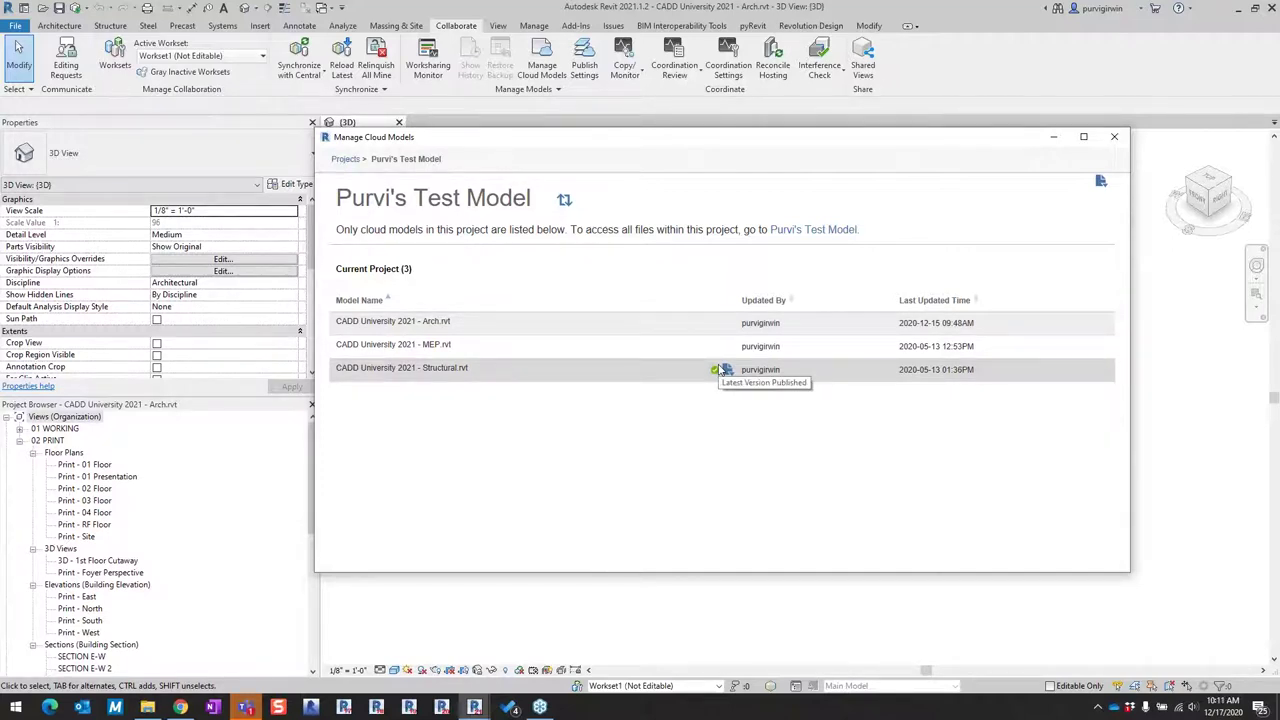
pyautogui.click(1100, 183)
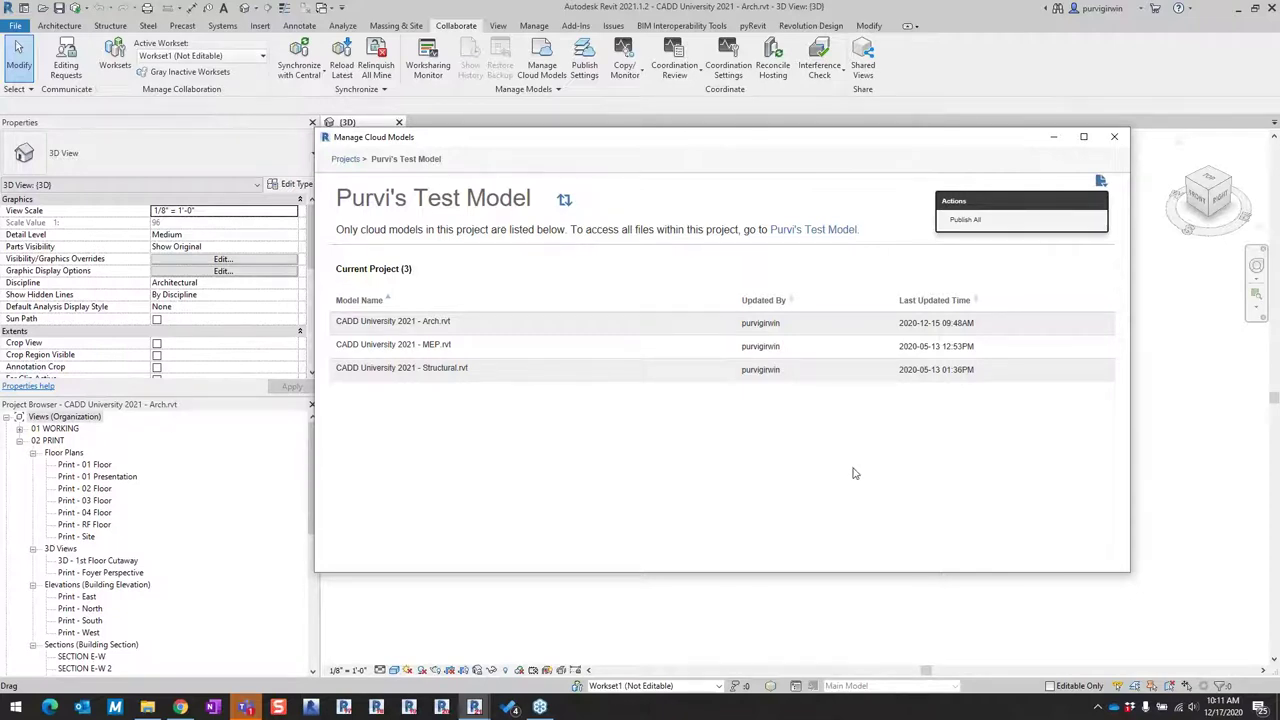
pyautogui.click(886, 405)
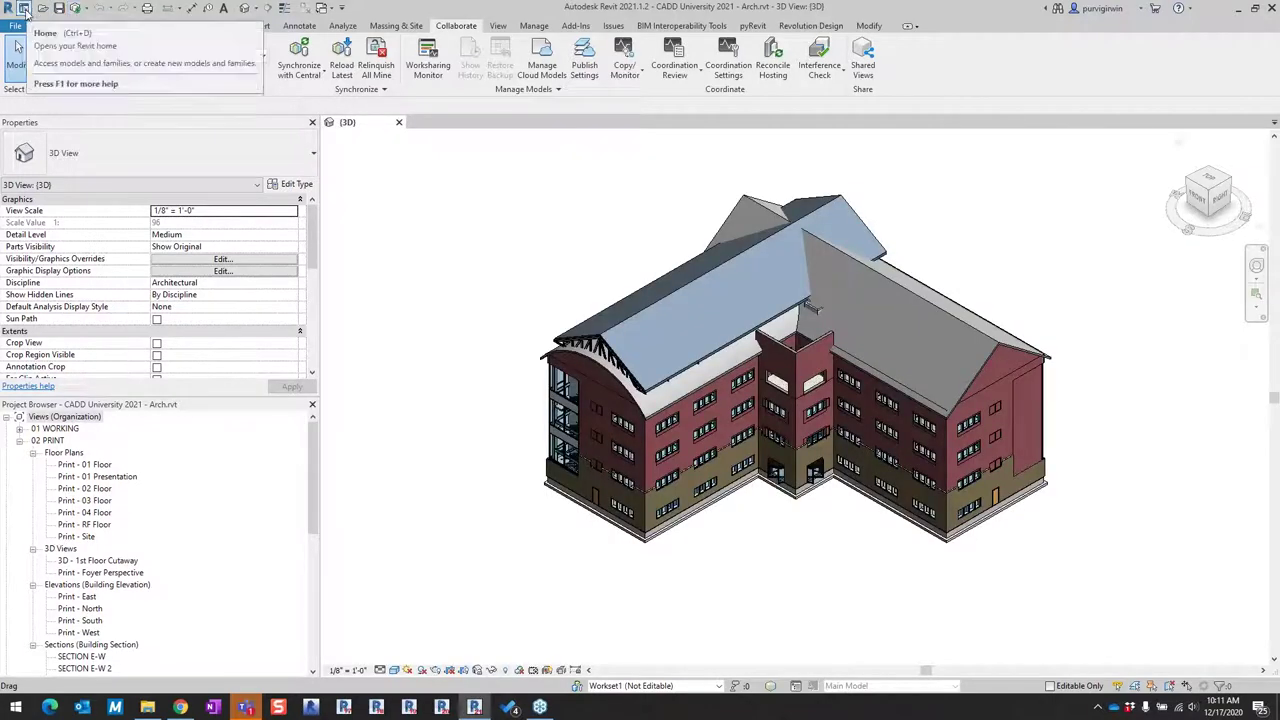
# - Return to the Home screen's BIM 360 cloud file list
pyautogui.click(24, 8)
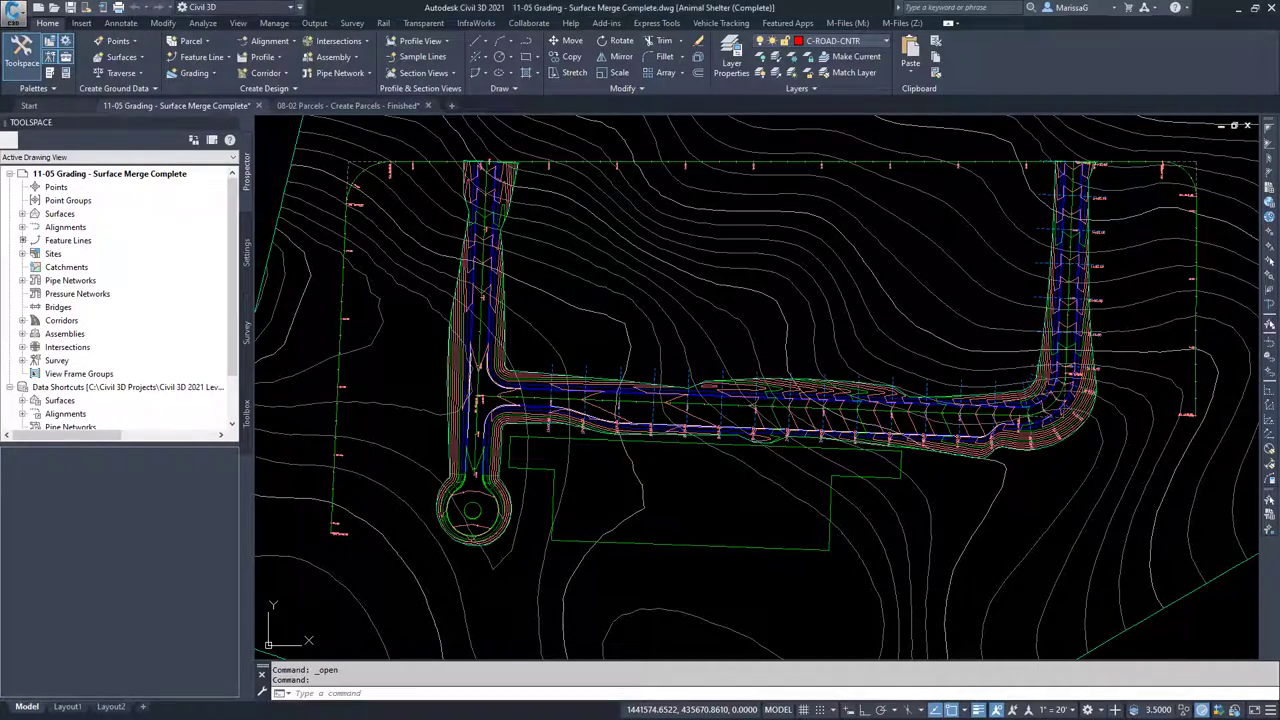
# - Zoom into the grading intersection and read the alignment's station and elevation
pyautogui.scroll(8, 467, 392)
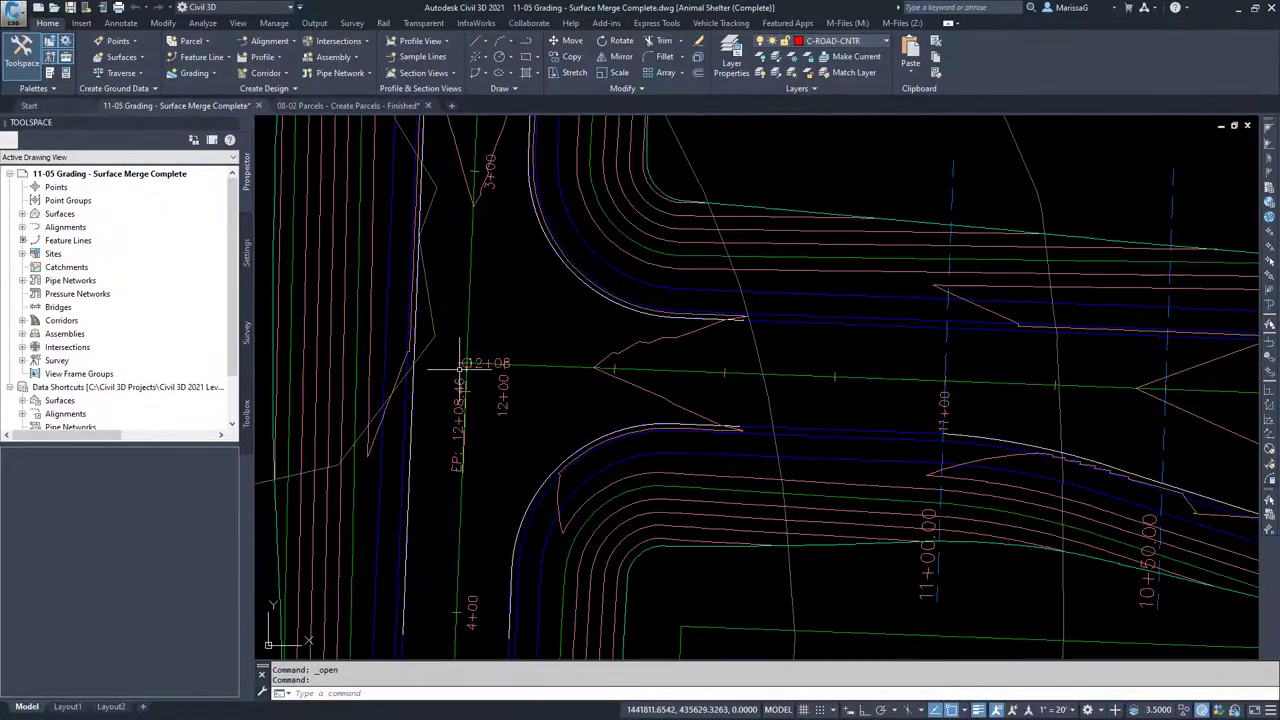
pyautogui.scroll(6, 465, 392)
pyautogui.moveTo(488, 385)
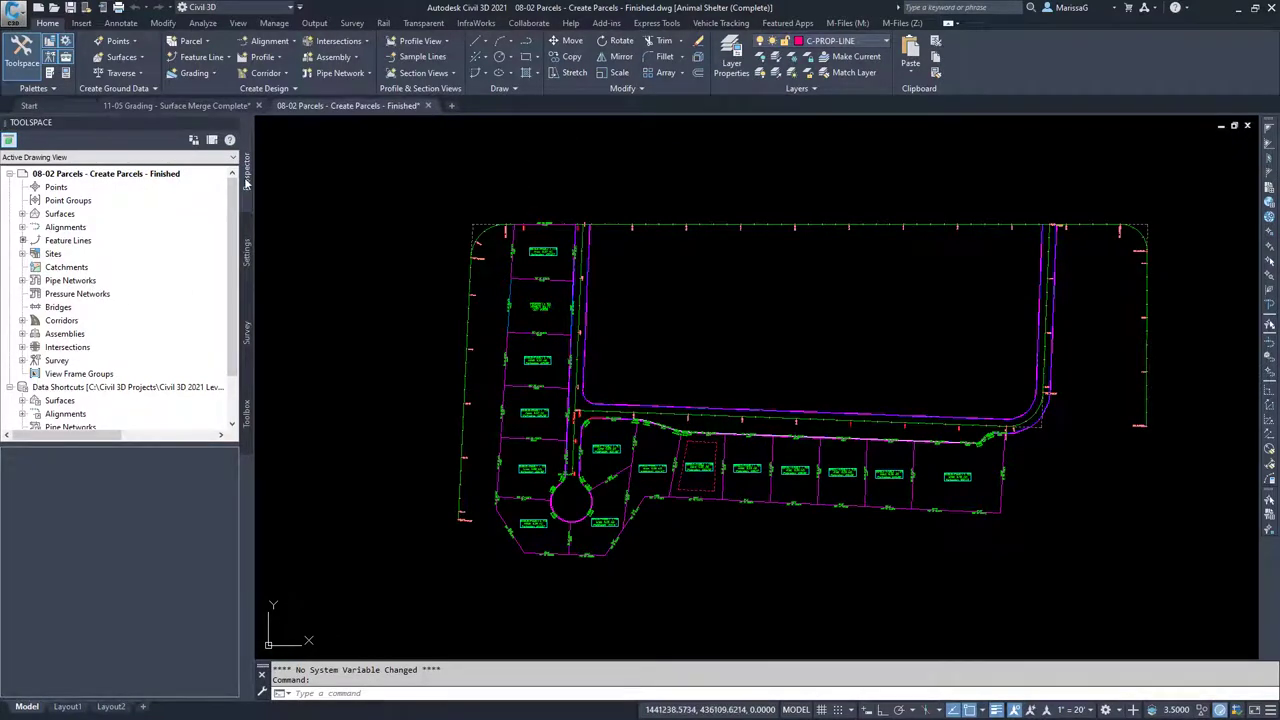
pyautogui.click(22, 254)
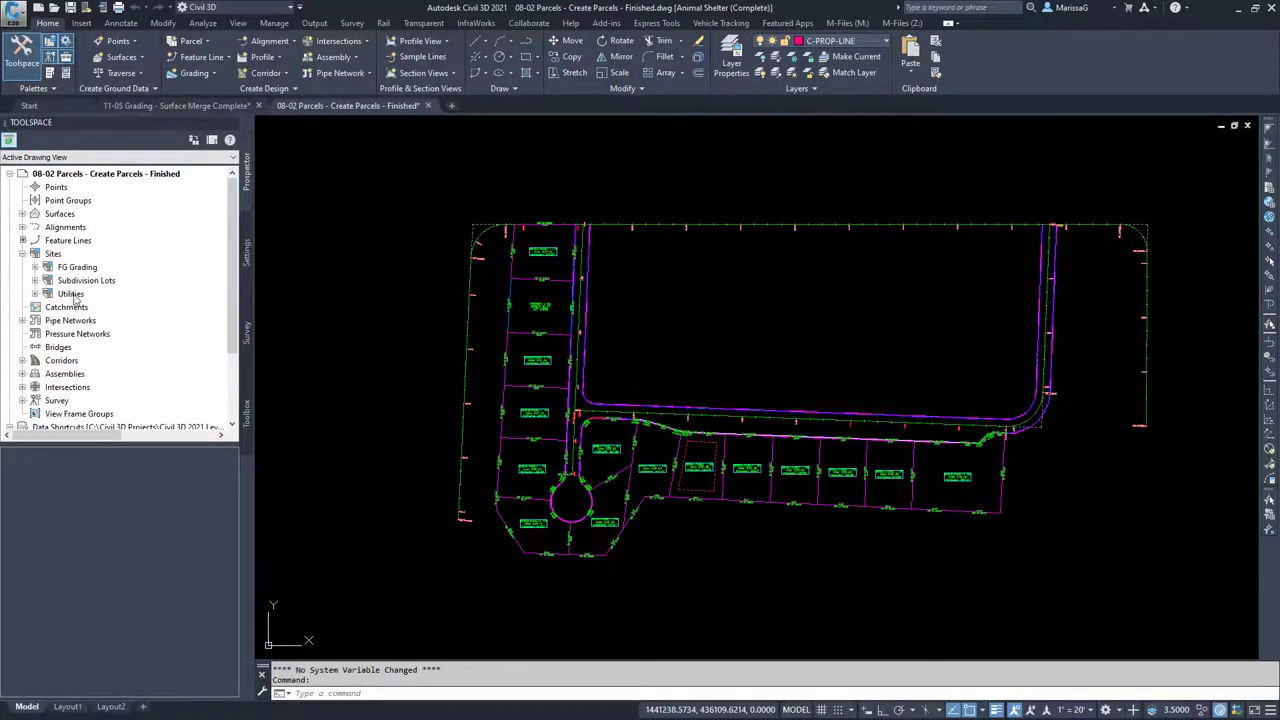
pyautogui.moveTo(74, 297)
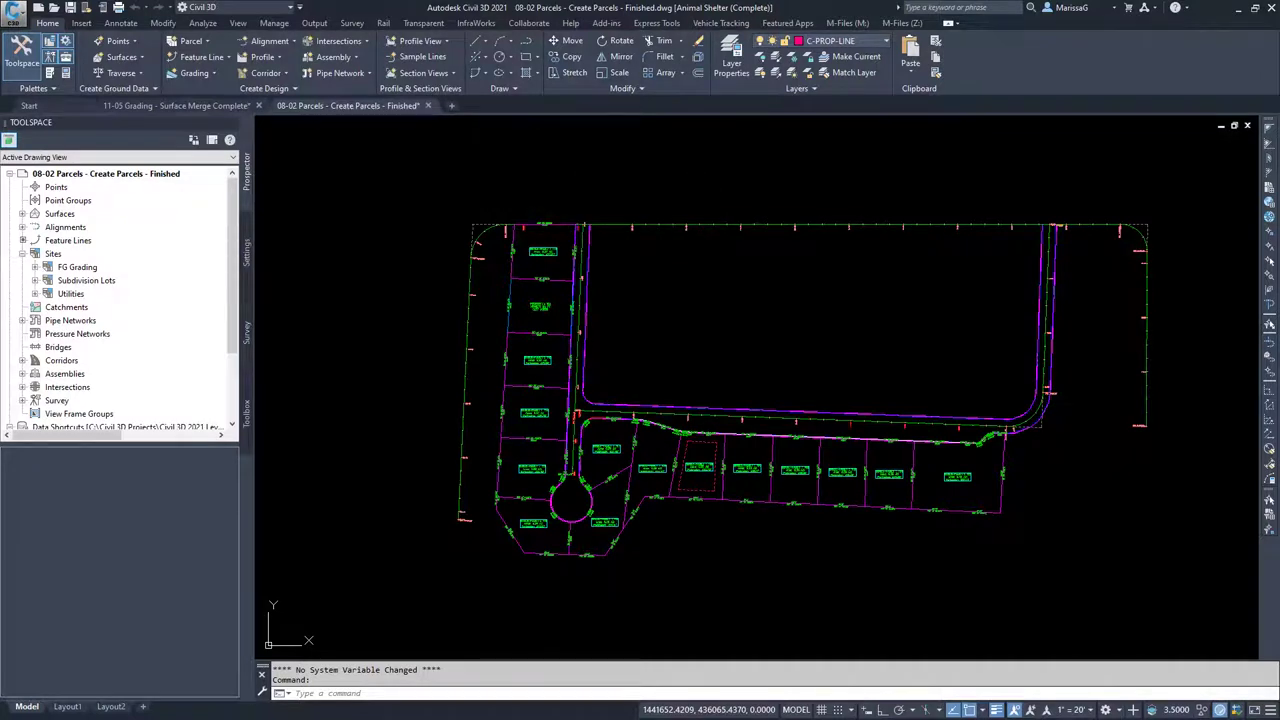
pyautogui.rightClick(487, 174)
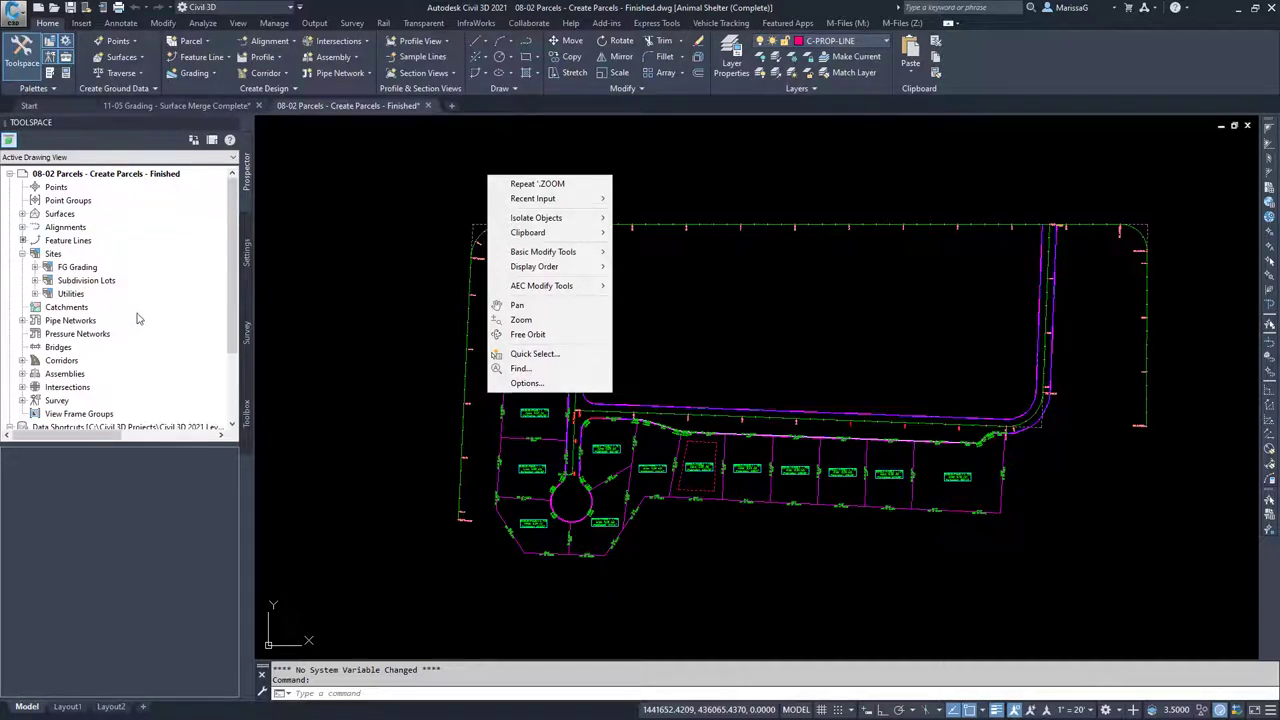
pyautogui.click(12, 173)
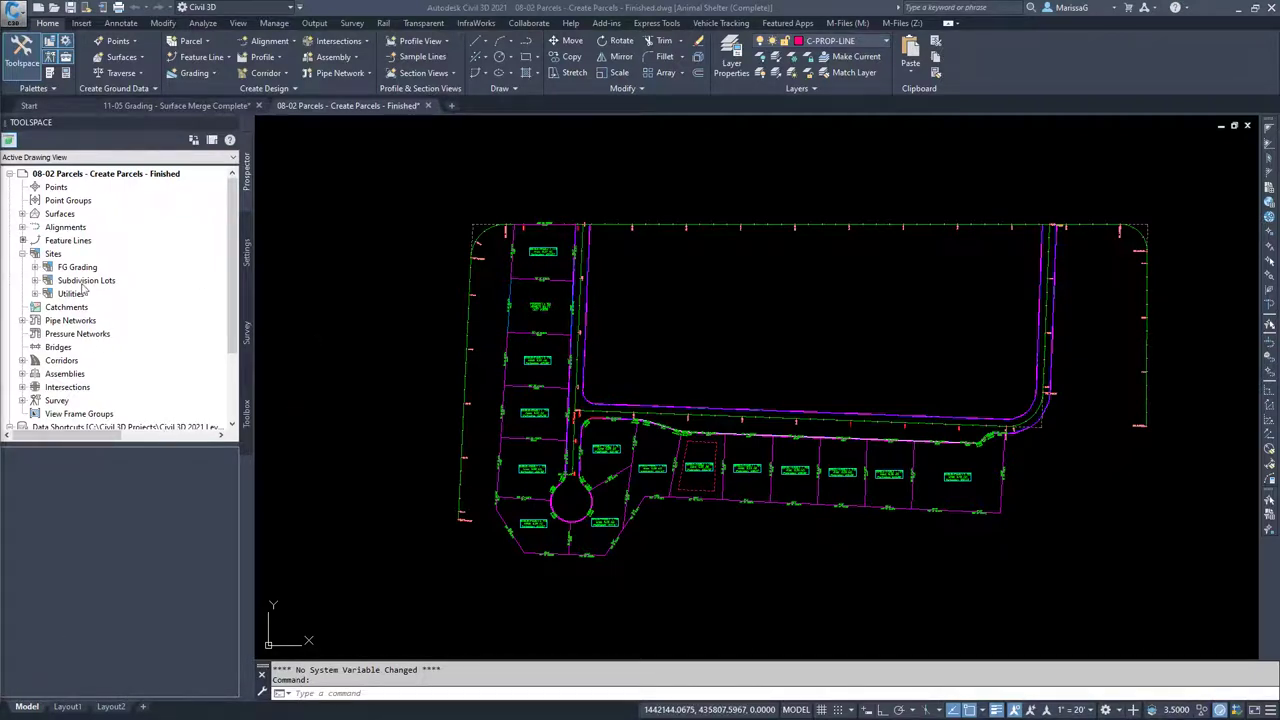
# - Expand the Subdivision Lots and FG Grading sites in Prospector, then switch to the browser
pyautogui.click(35, 280)
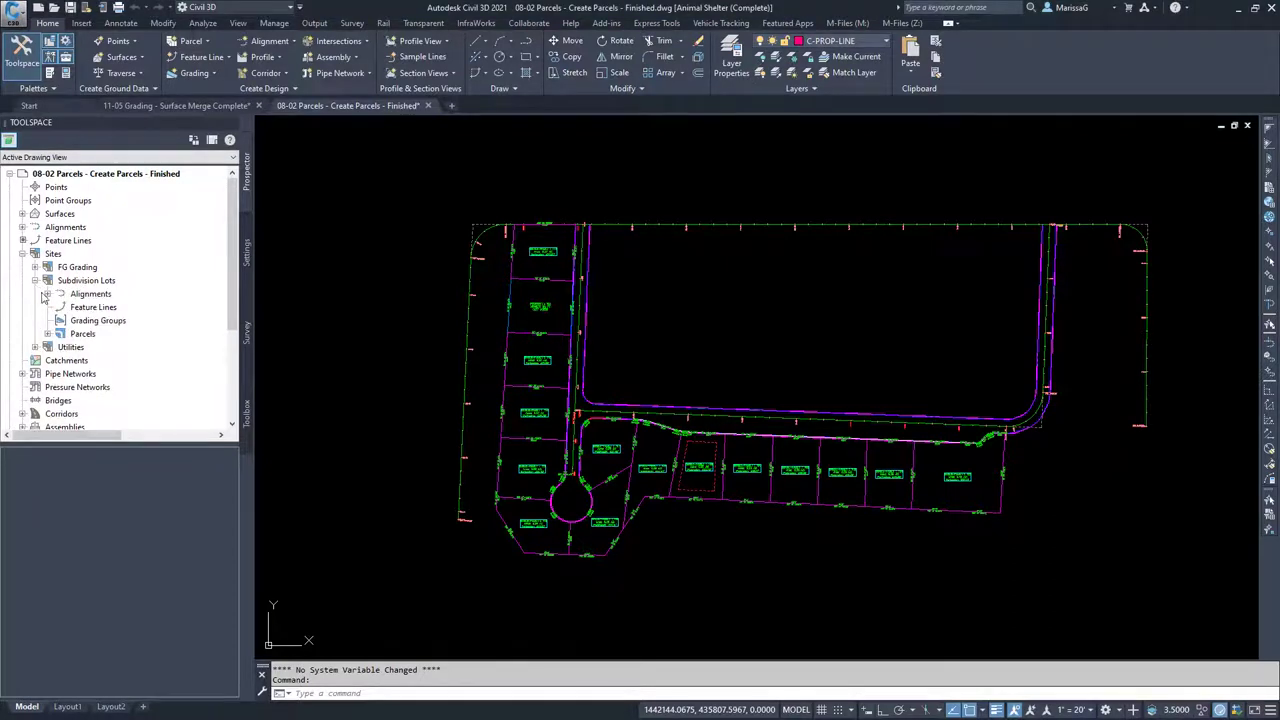
pyautogui.click(35, 267)
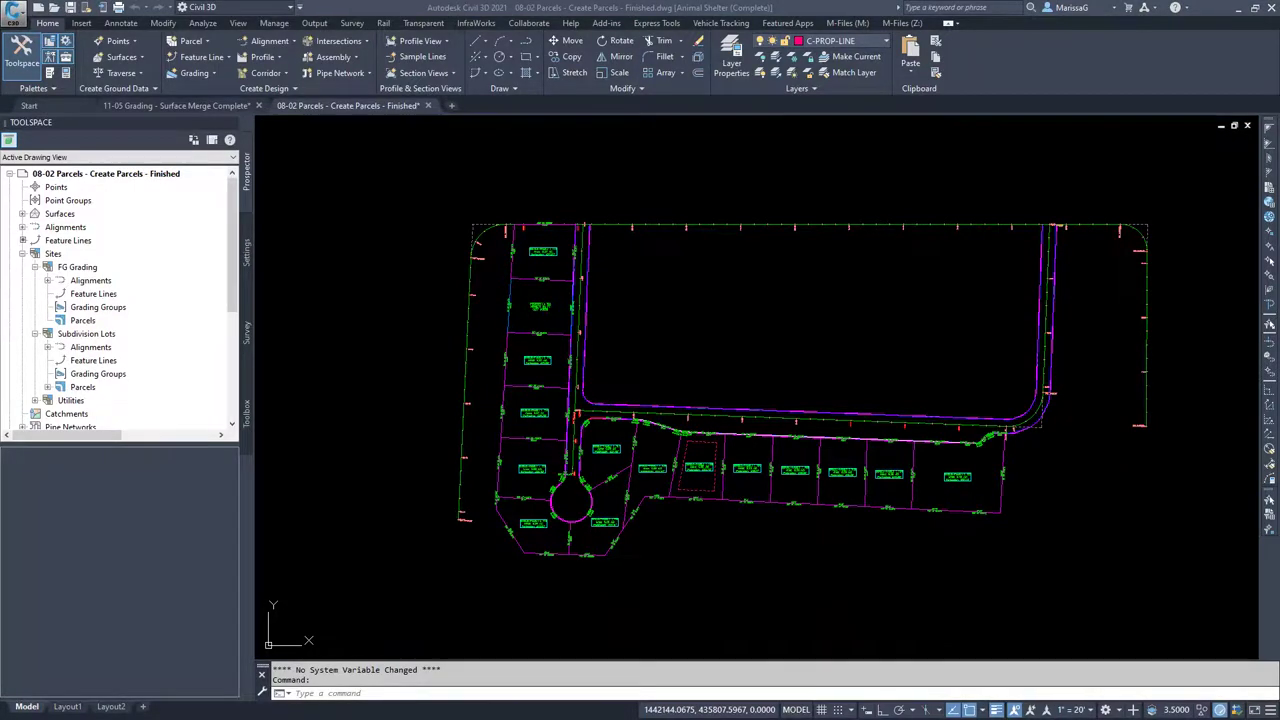
pyautogui.hotkey('alt', 'Tab')
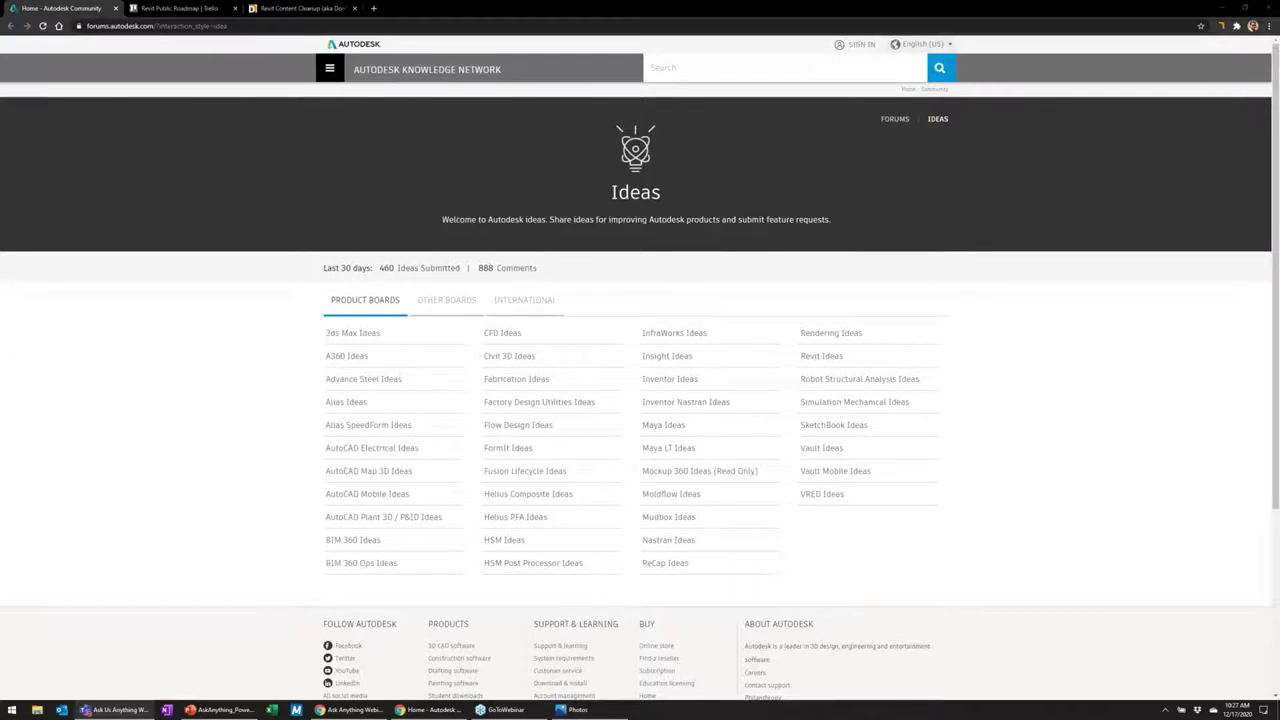
# - Switch the browser to the 'Revit Public Roadmap | Trello' board with its feature columns
pyautogui.click(190, 8)
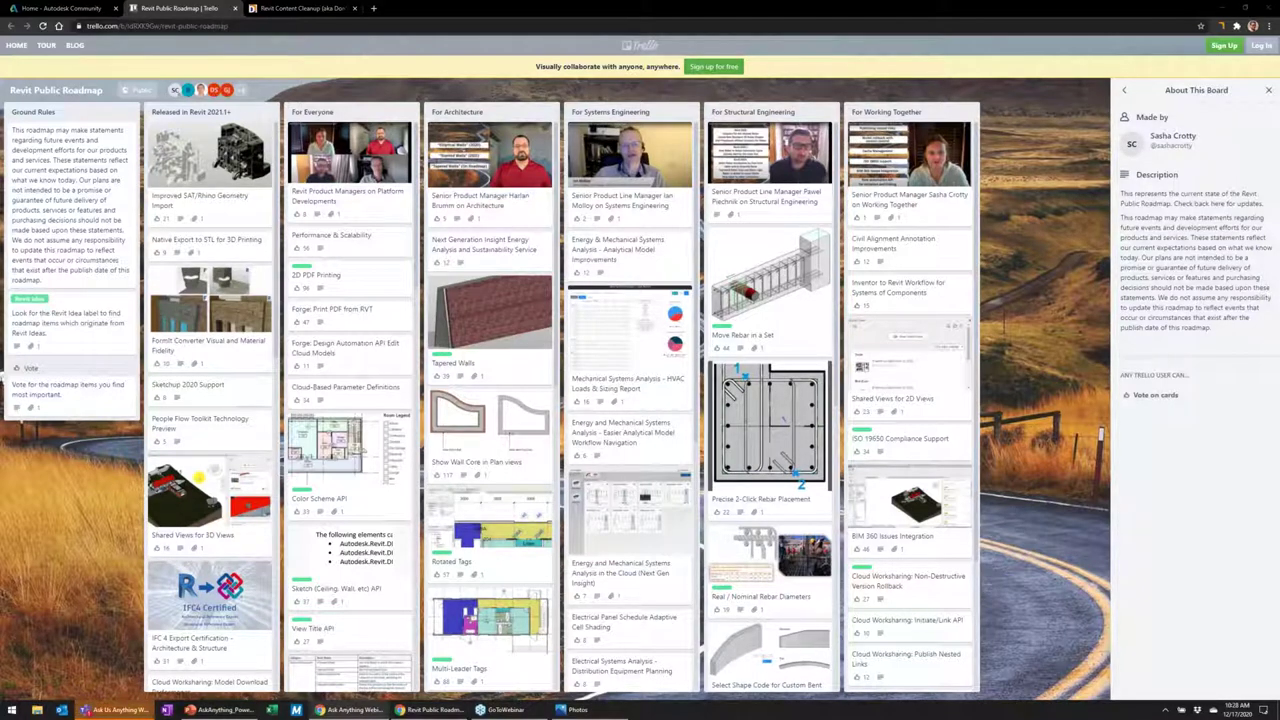
pyautogui.press('XF86AudioRaiseVolume')
pyautogui.press('XF86AudioRaiseVolume')
# - Go to feedback.autodesk.com in a new browser tab
pyautogui.click(373, 8)
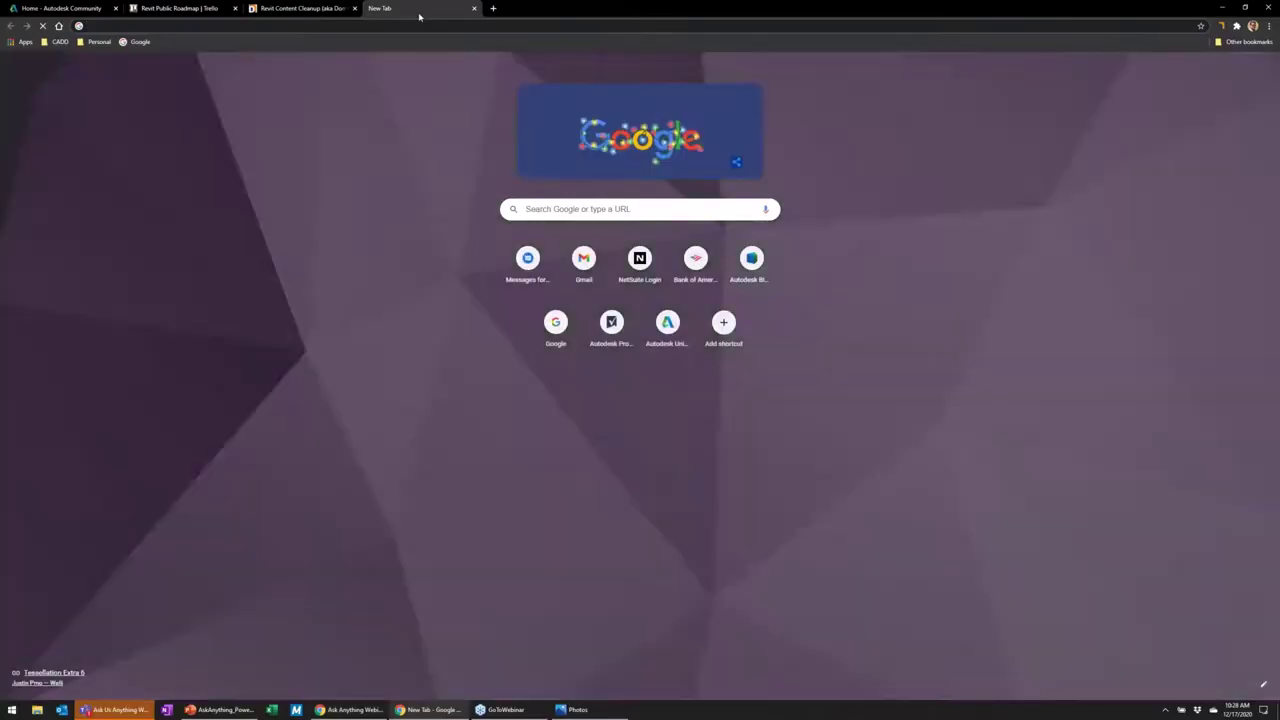
pyautogui.write('feedback.au')
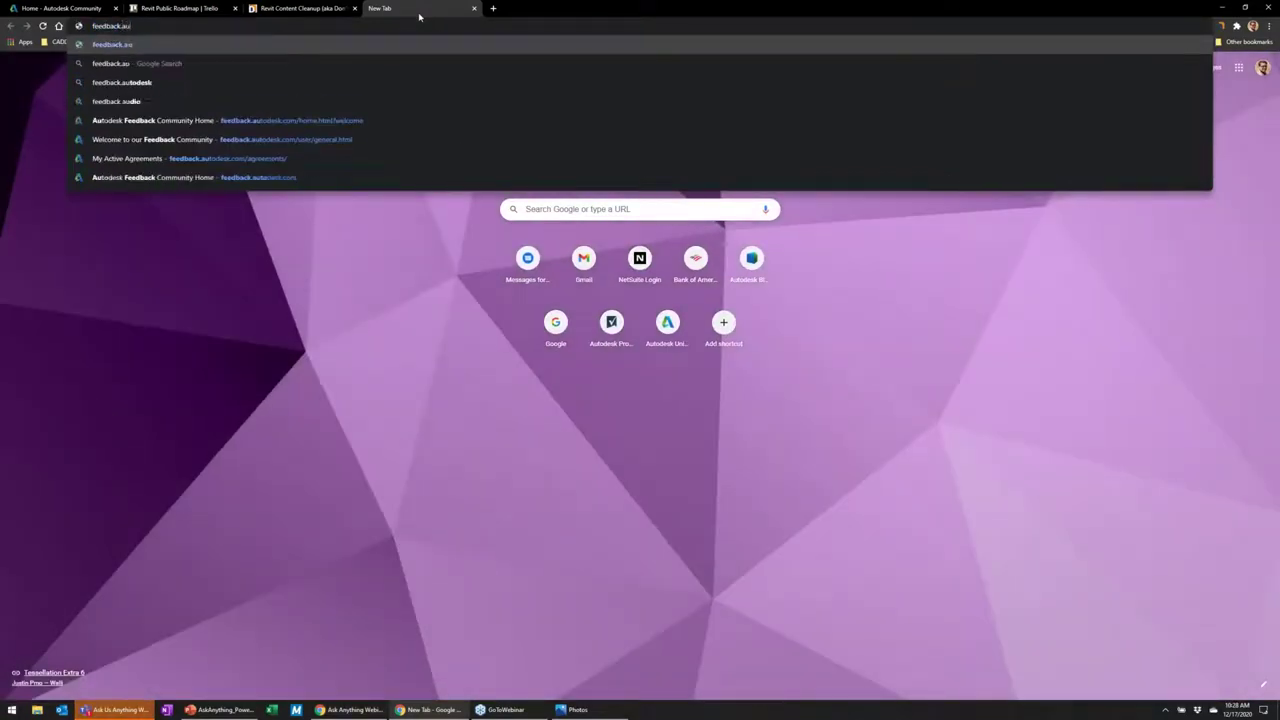
pyautogui.write('todesk.com')
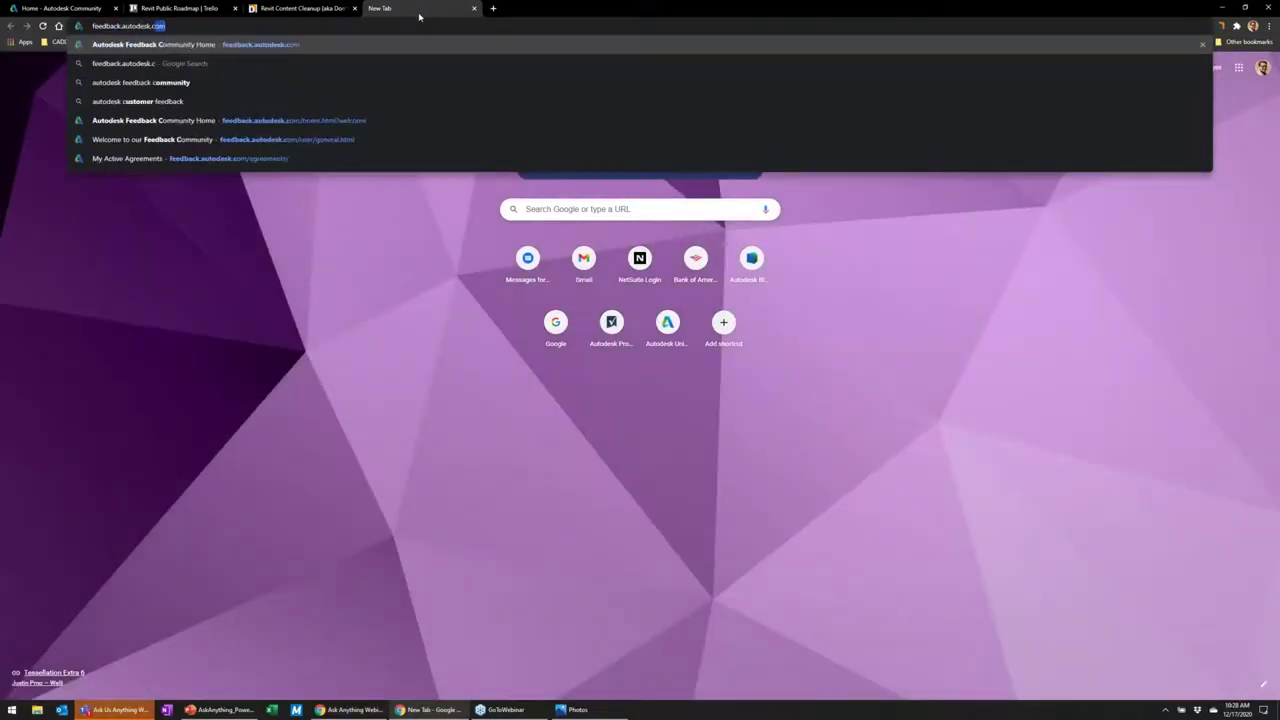
pyautogui.press('Return')
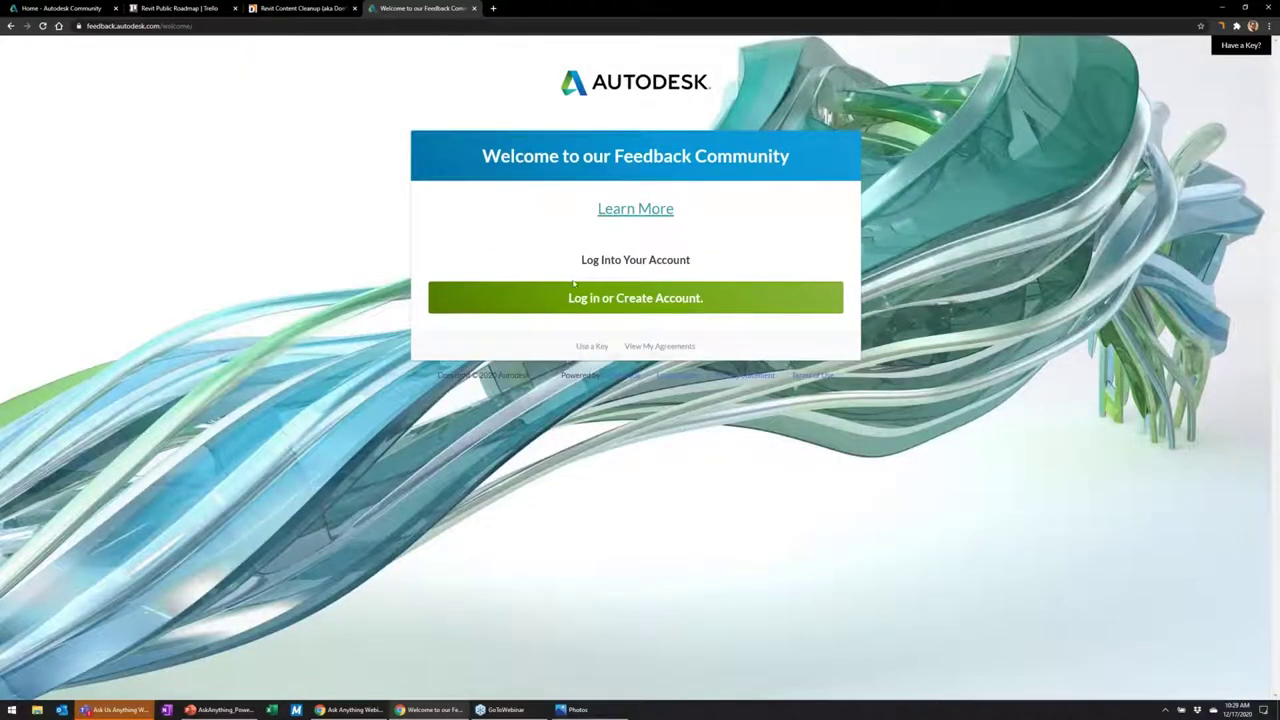
# - Sign in with the saved account and open the Revit Preview project
pyautogui.click(579, 299)
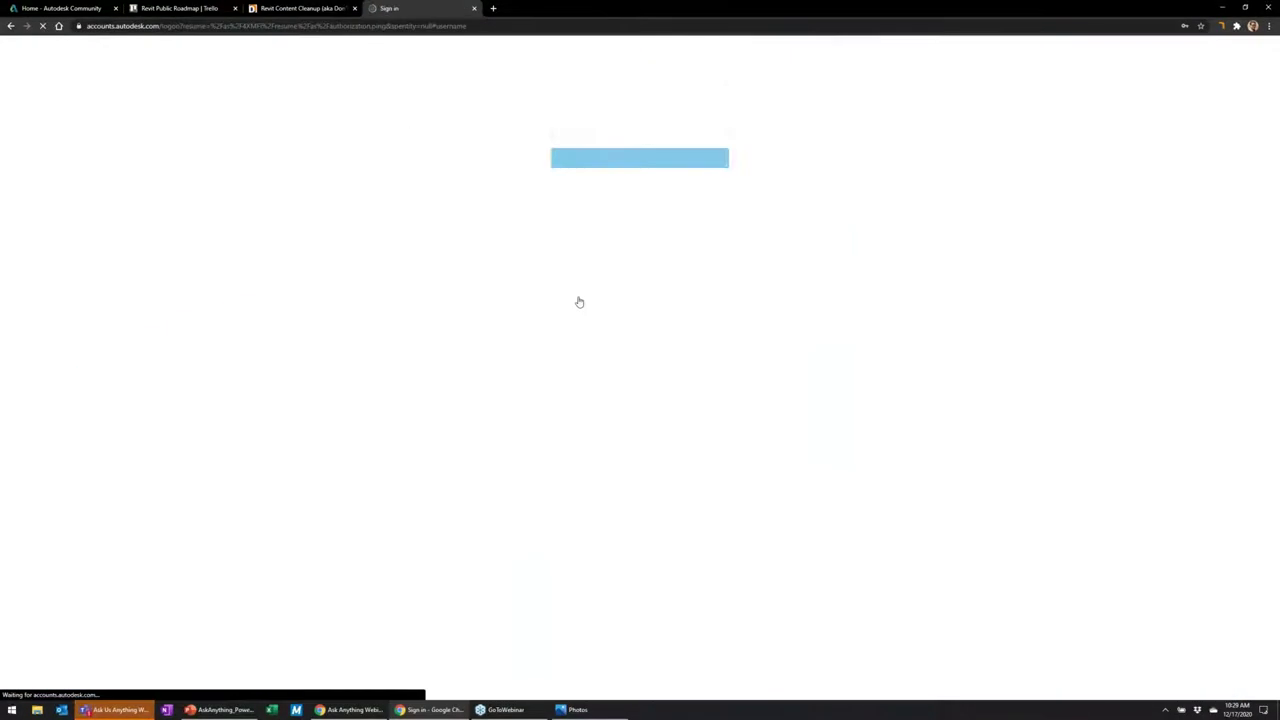
pyautogui.click(634, 161)
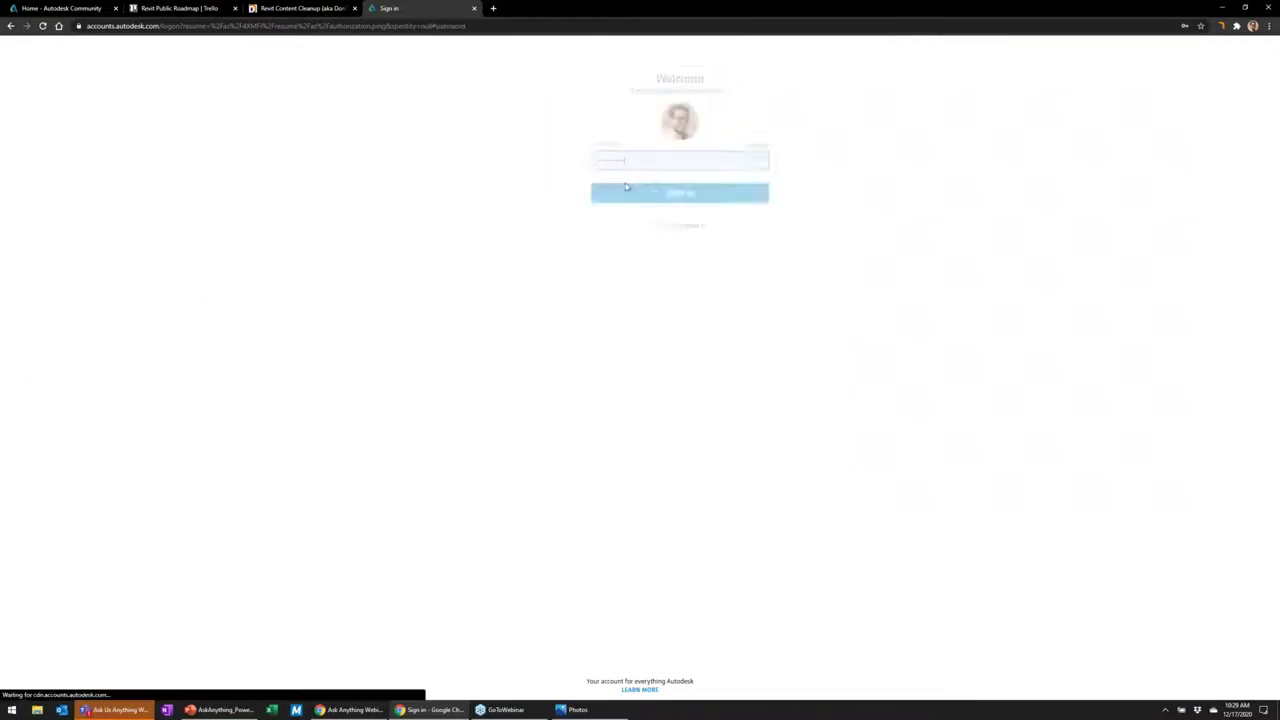
pyautogui.click(628, 193)
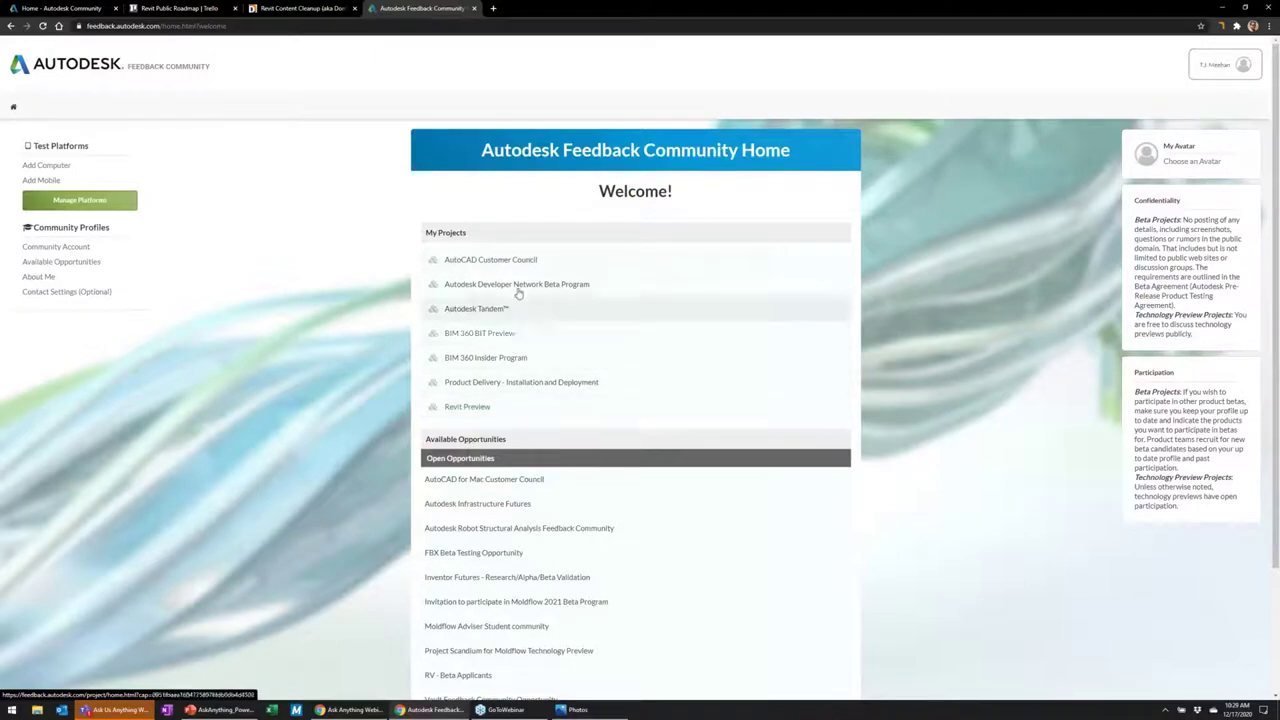
pyautogui.click(474, 408)
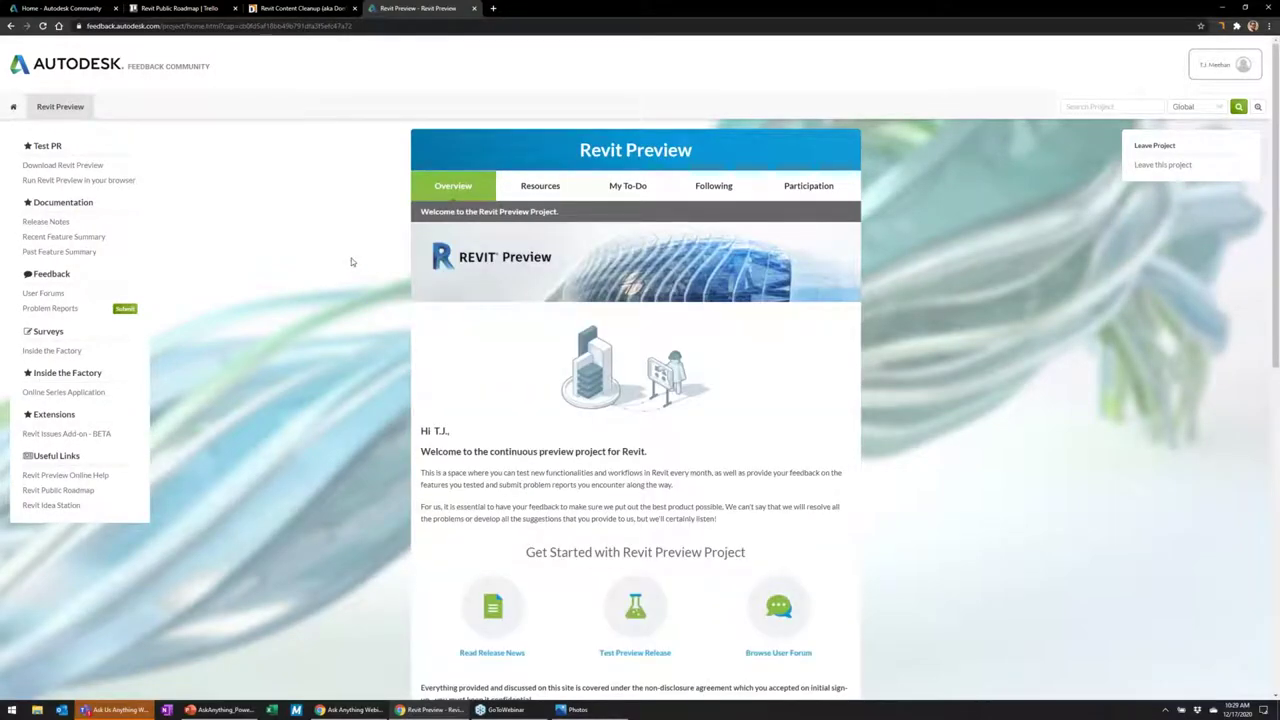
# - Open the '[New Feature] - Revit Built-in PDF Exporter' thread from the project's Resources list
pyautogui.click(540, 186)
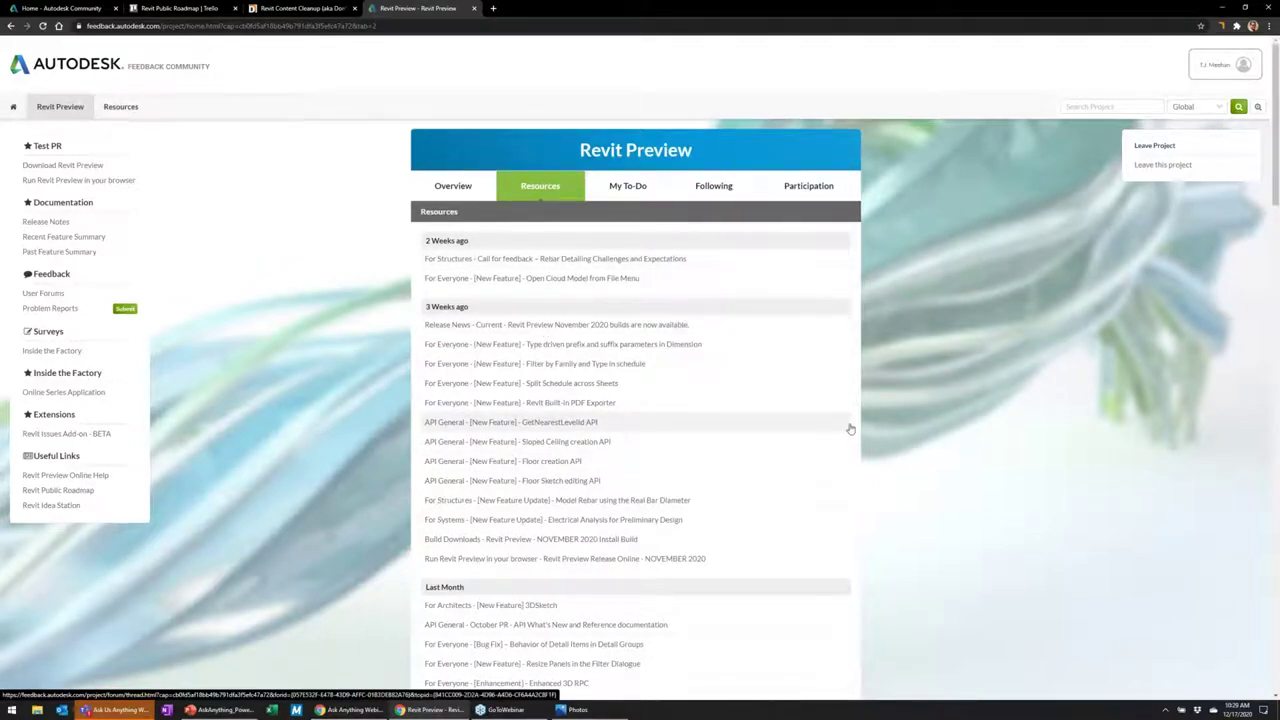
pyautogui.click(548, 406)
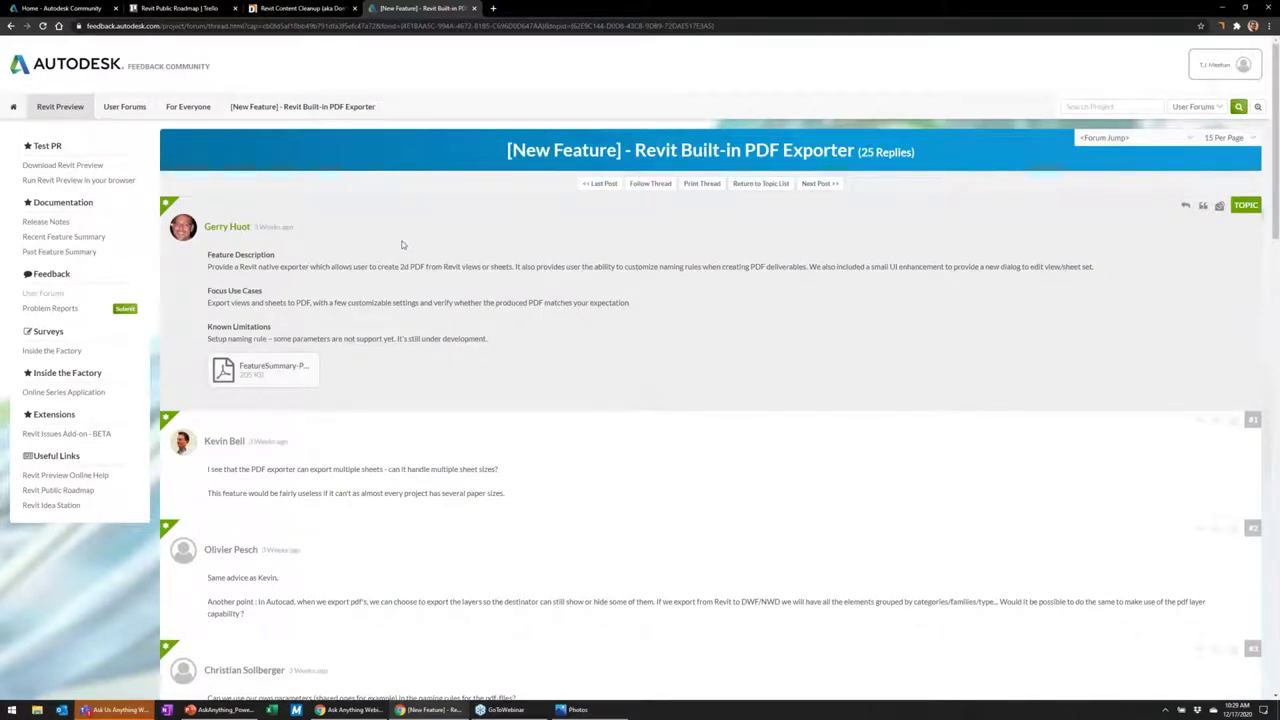
# - Download FeatureSummary-PDFExport.pdf and open it to read the PDF Exporter description
pyautogui.click(222, 388)
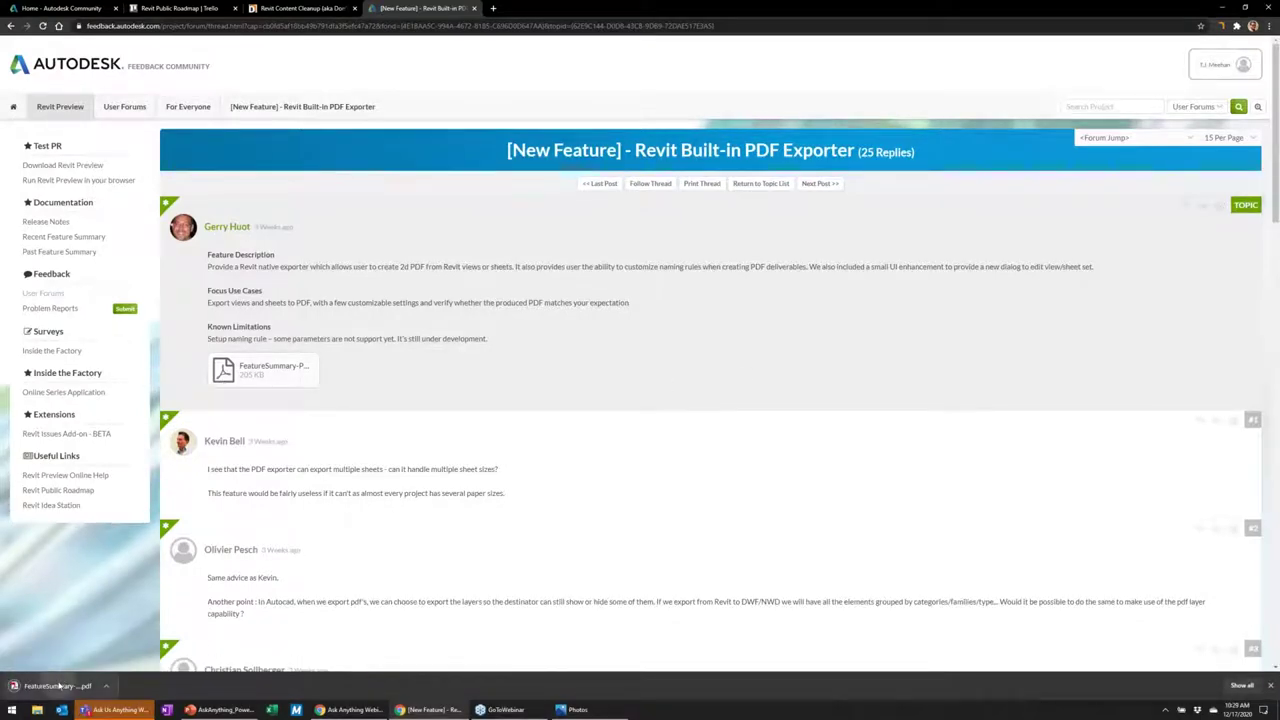
pyautogui.click(60, 686)
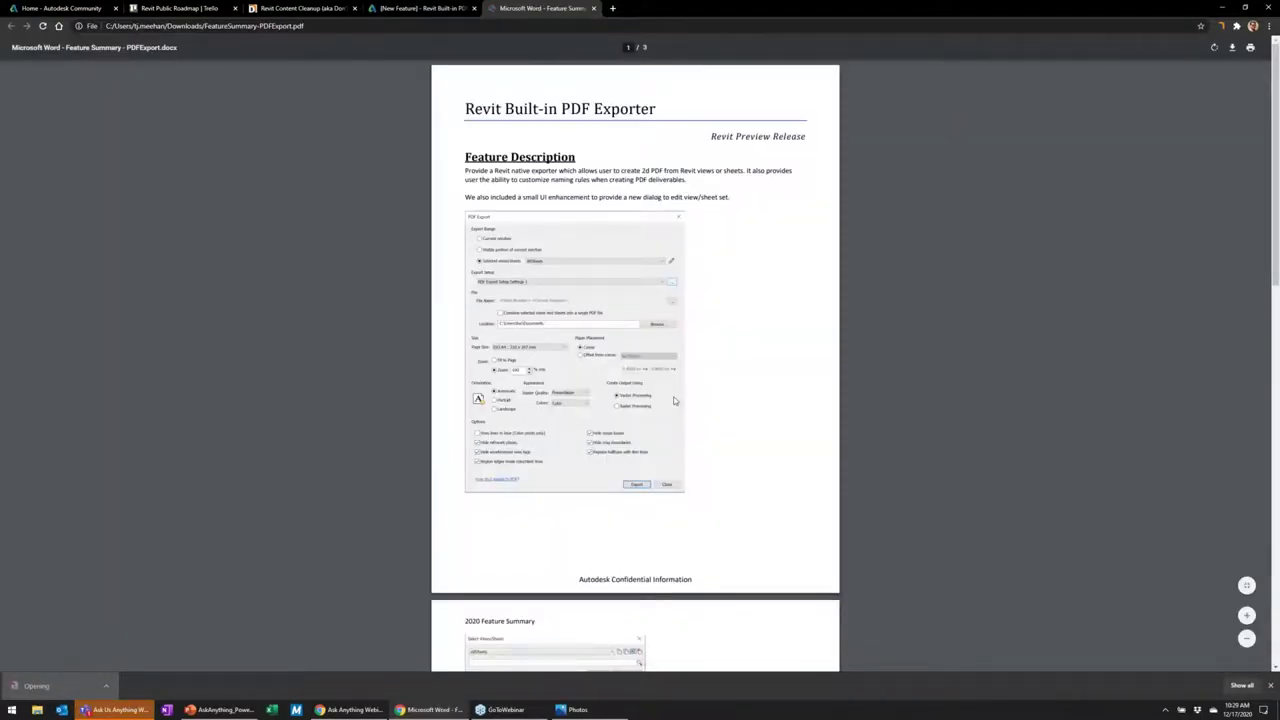
pyautogui.keyDown('ctrl'); pyautogui.scroll(3, 600, 250); pyautogui.keyUp('ctrl')
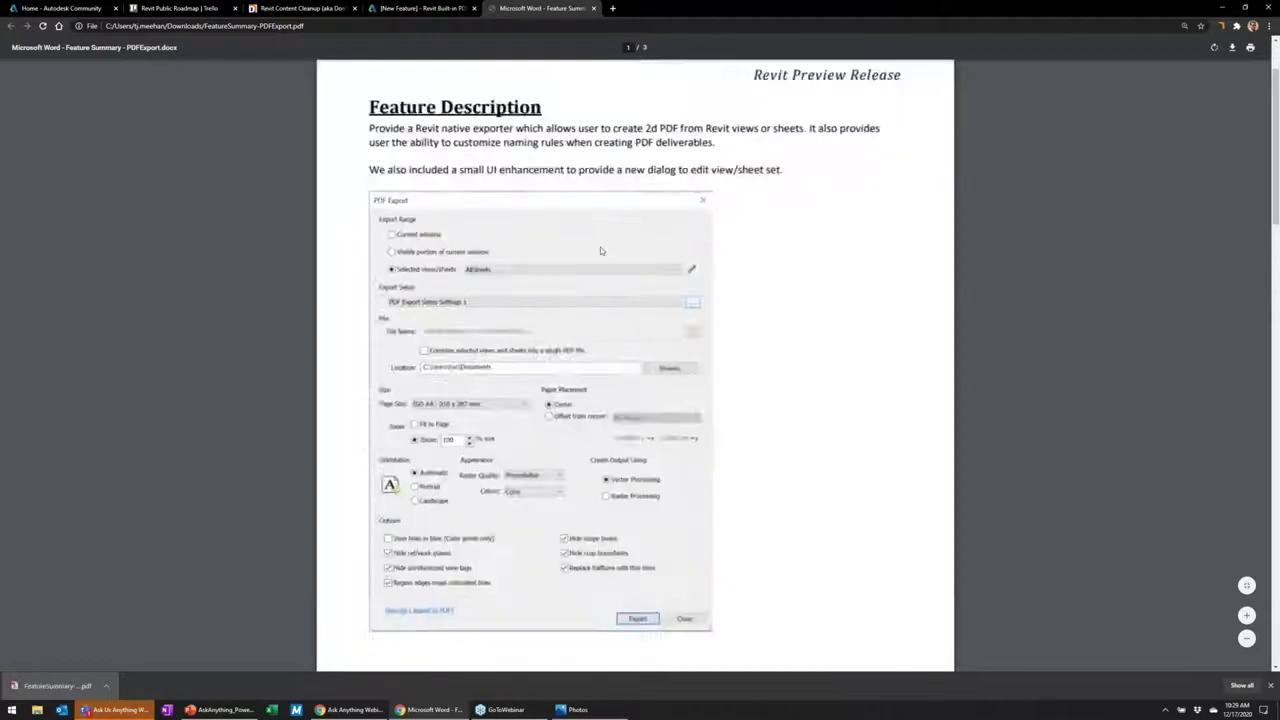
pyautogui.keyDown('ctrl'); pyautogui.scroll(1, 600, 250); pyautogui.keyUp('ctrl')
pyautogui.keyDown('ctrl'); pyautogui.scroll(-2, 600, 270); pyautogui.keyUp('ctrl')
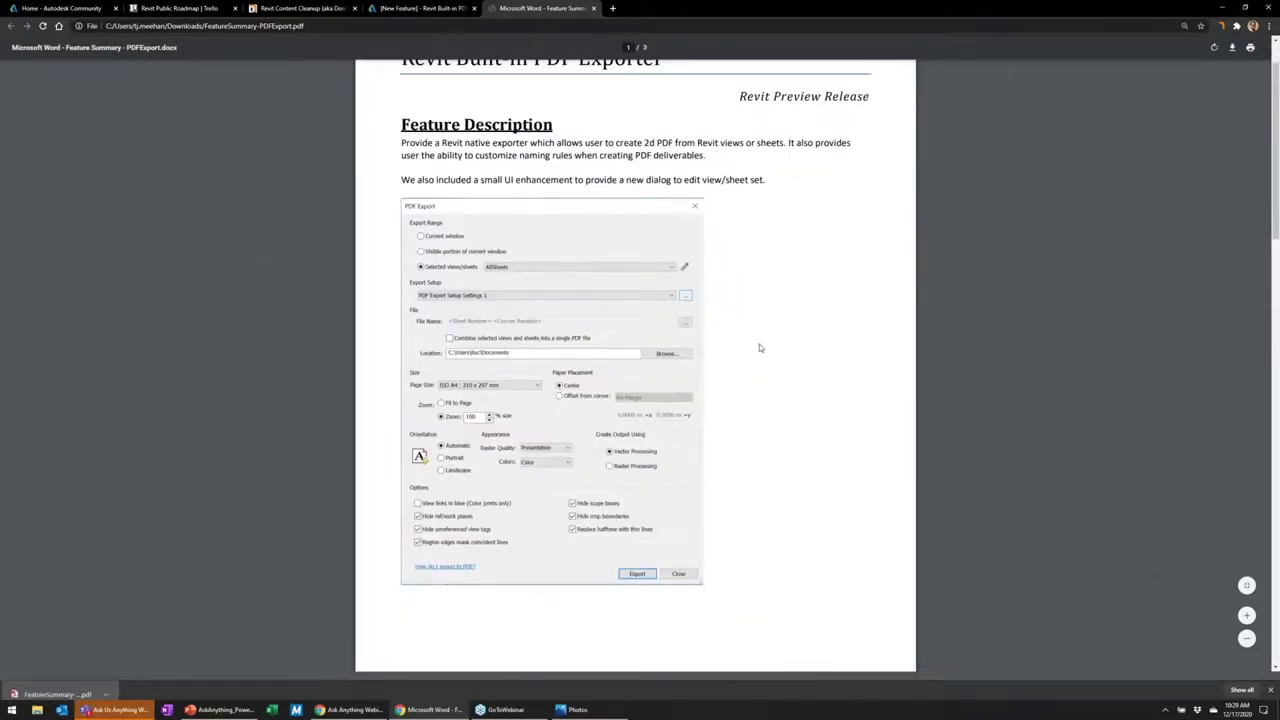
pyautogui.scroll(1, 758, 360)
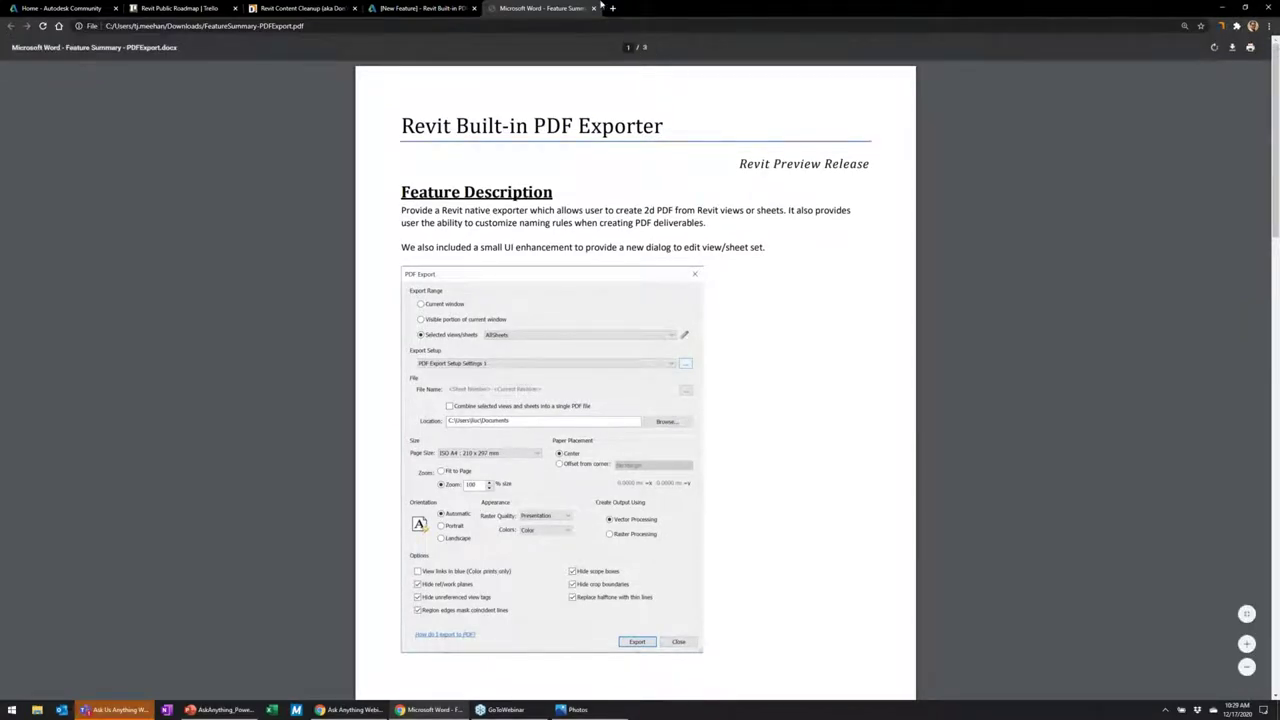
# - Close the PDF, revisit the Trello roadmap, then show the Questions slide in Photos
pyautogui.click(594, 8)
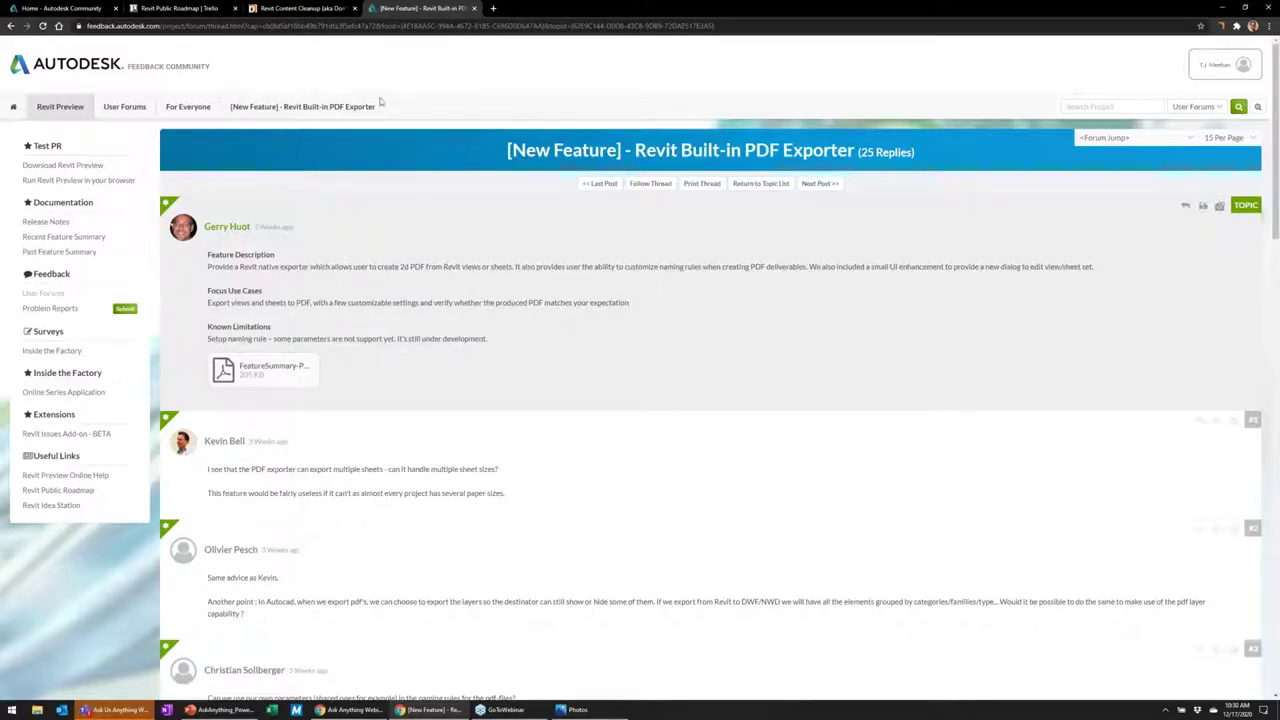
pyautogui.click(178, 8)
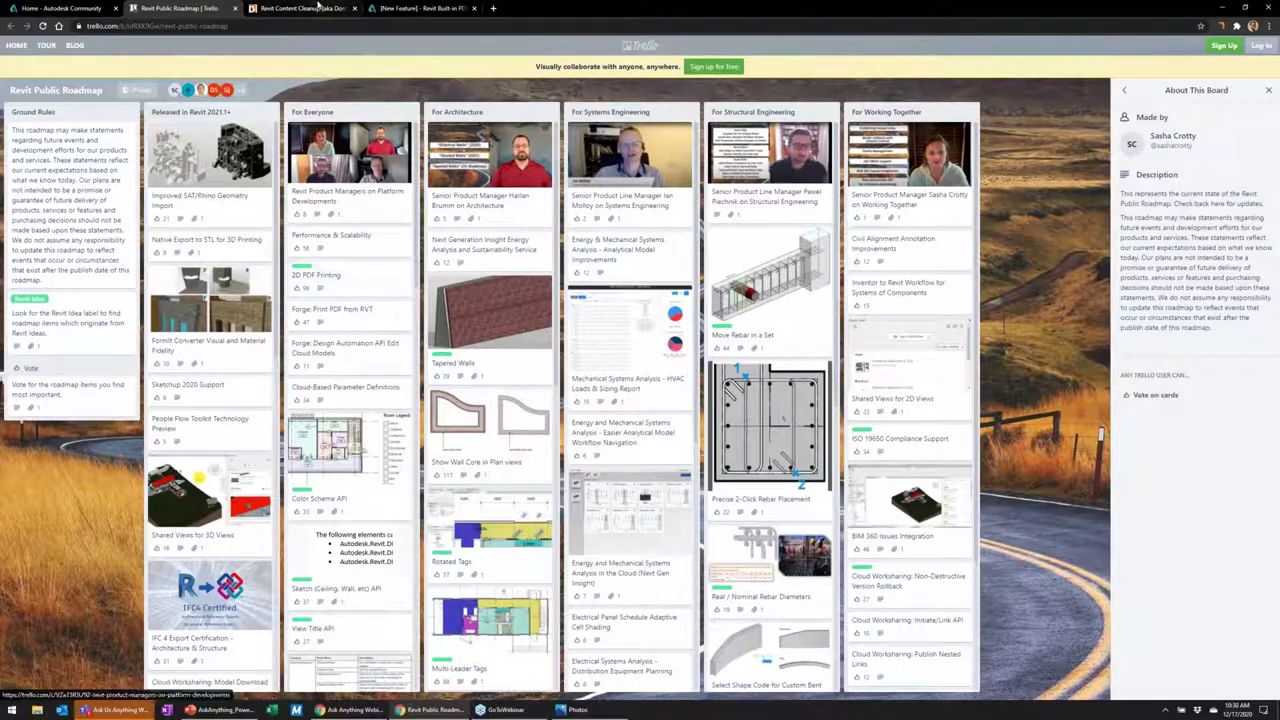
pyautogui.click(578, 709)
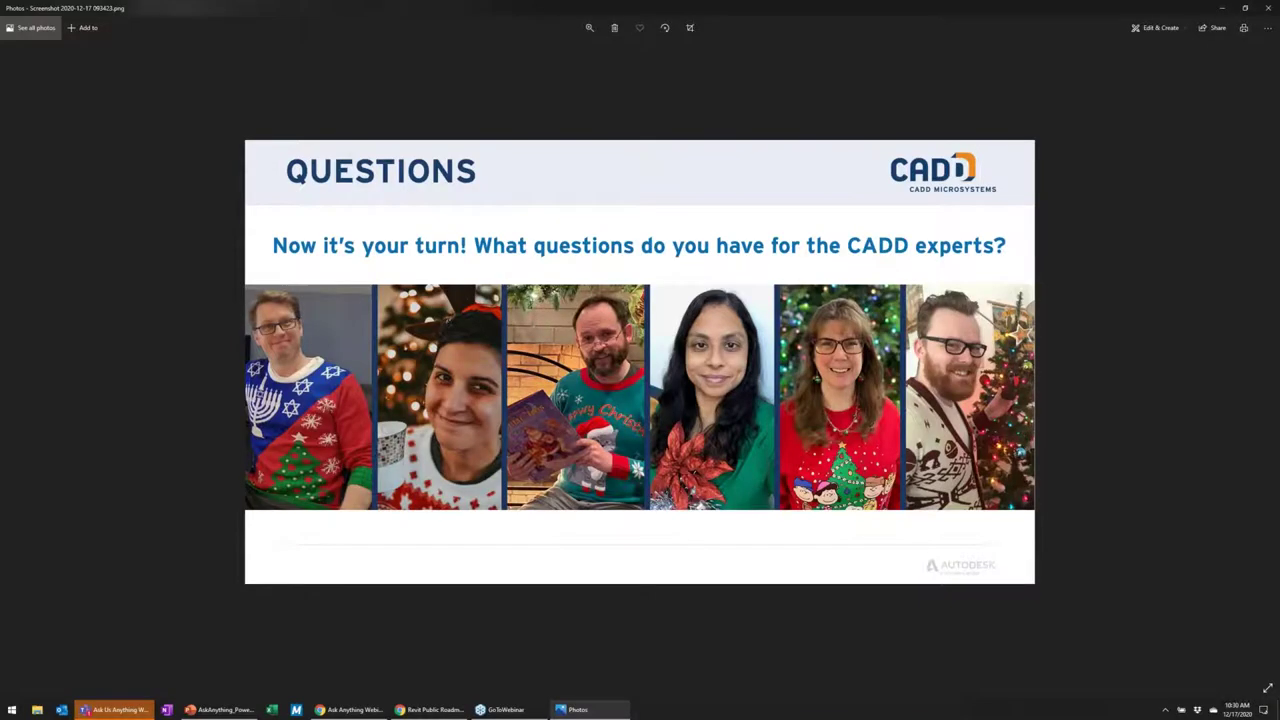
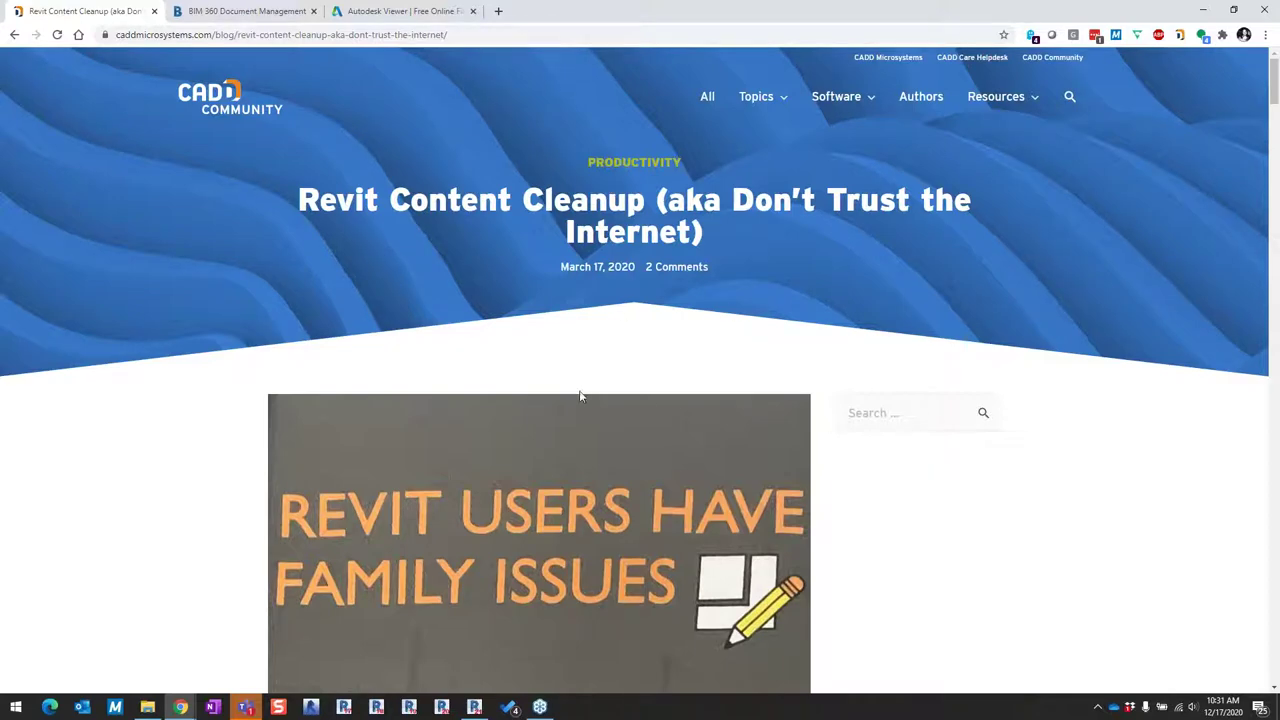
# - Scroll the Revit Content Cleanup blog article down to its General Procedure section
pyautogui.scroll(-3, 723, 394)
pyautogui.scroll(-3, 731, 396)
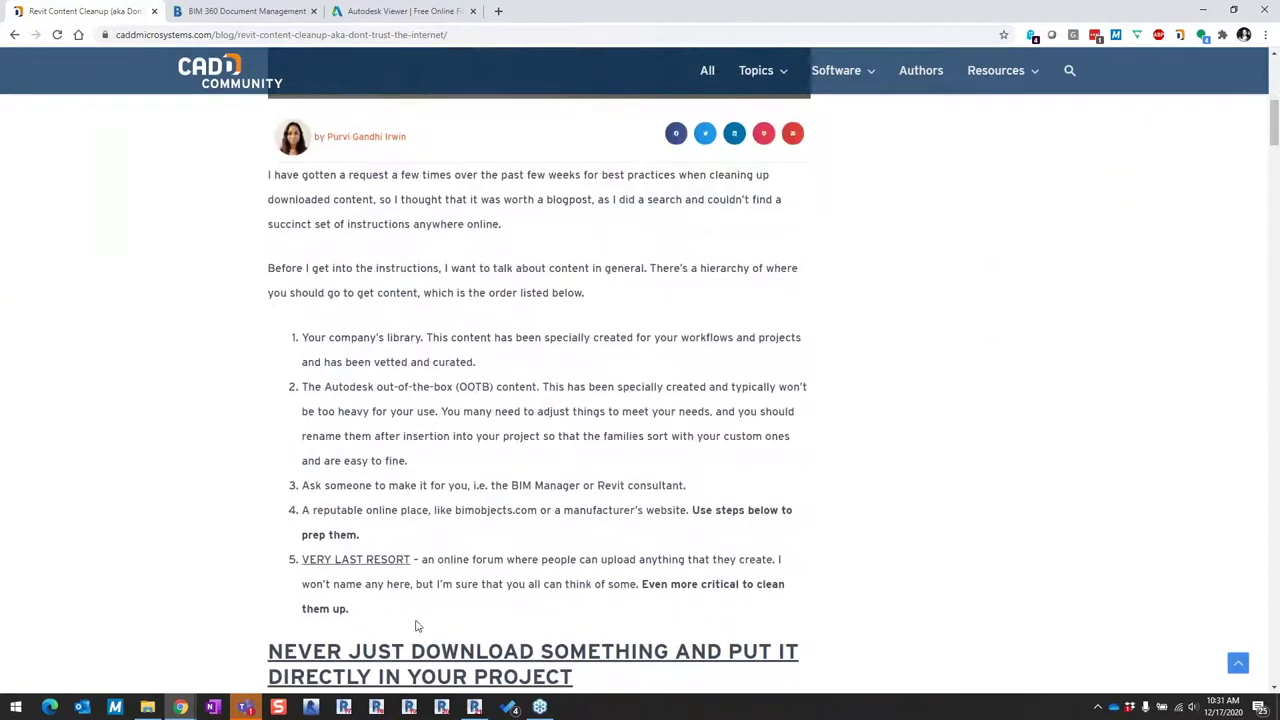
pyautogui.scroll(-1, 671, 531)
pyautogui.scroll(-3, 297, 366)
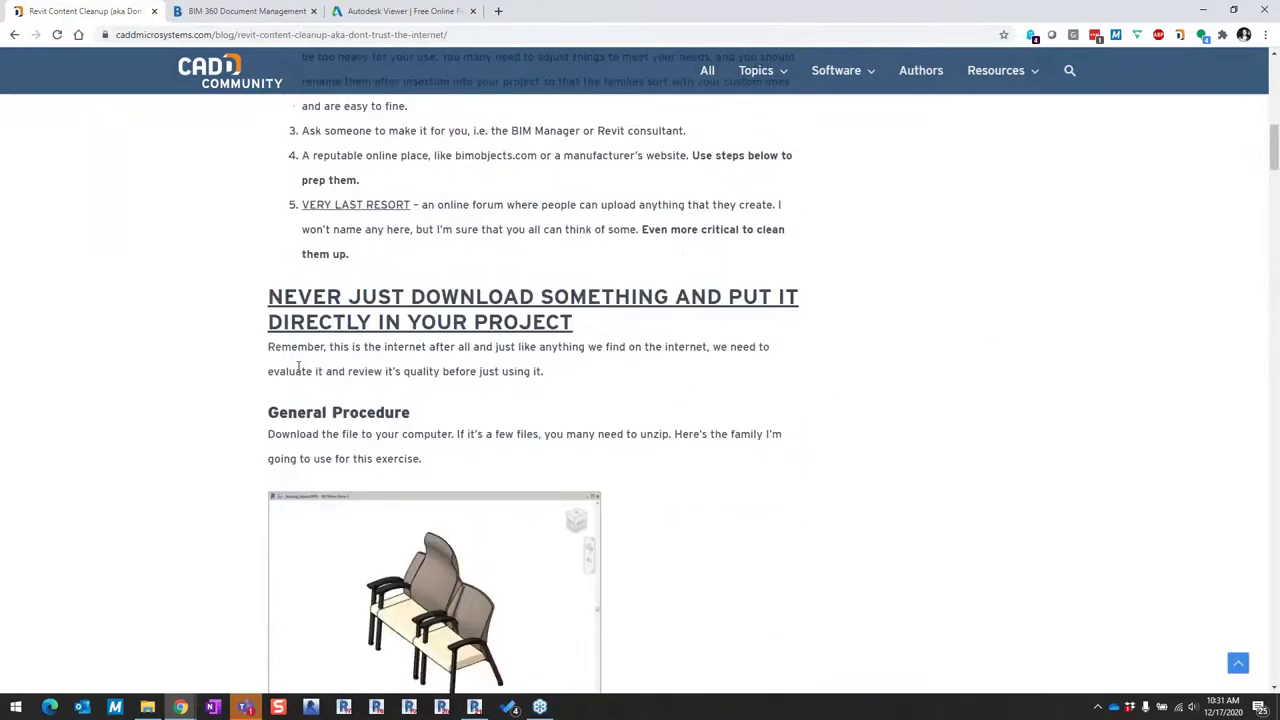
pyautogui.moveTo(268, 252); pyautogui.dragTo(611, 289)
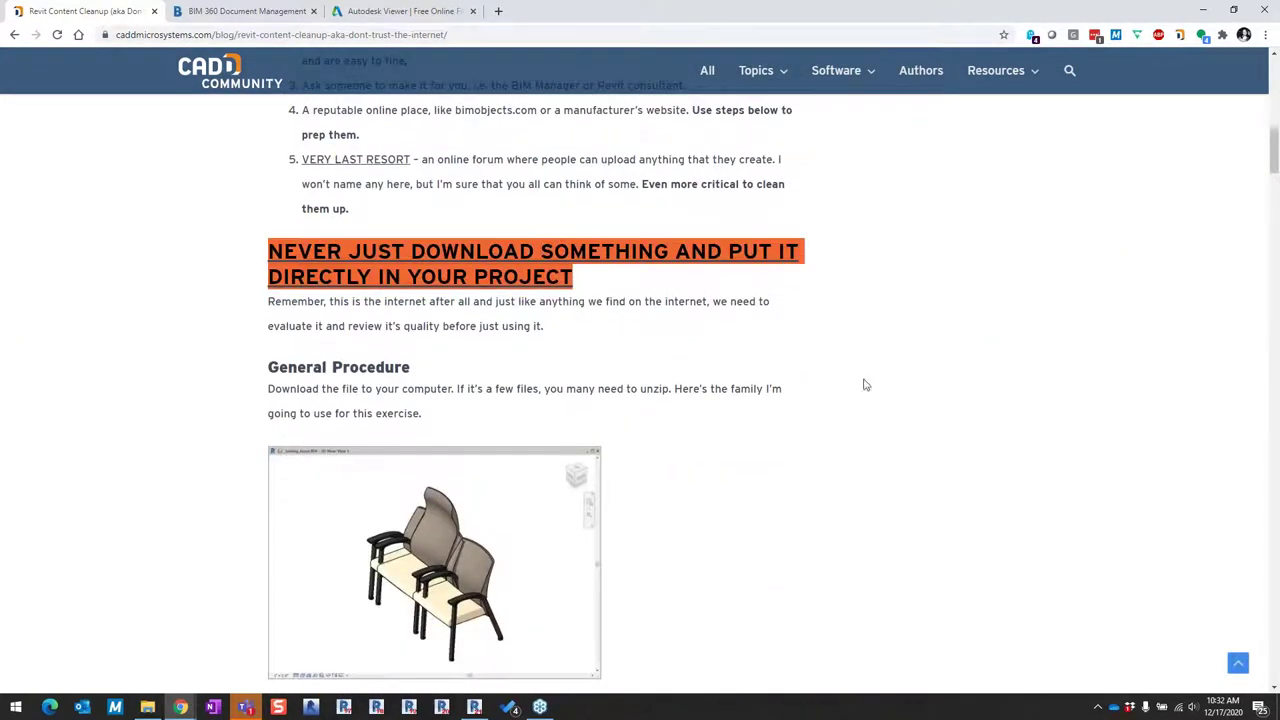
pyautogui.click(943, 406)
pyautogui.scroll(-2, 835, 467)
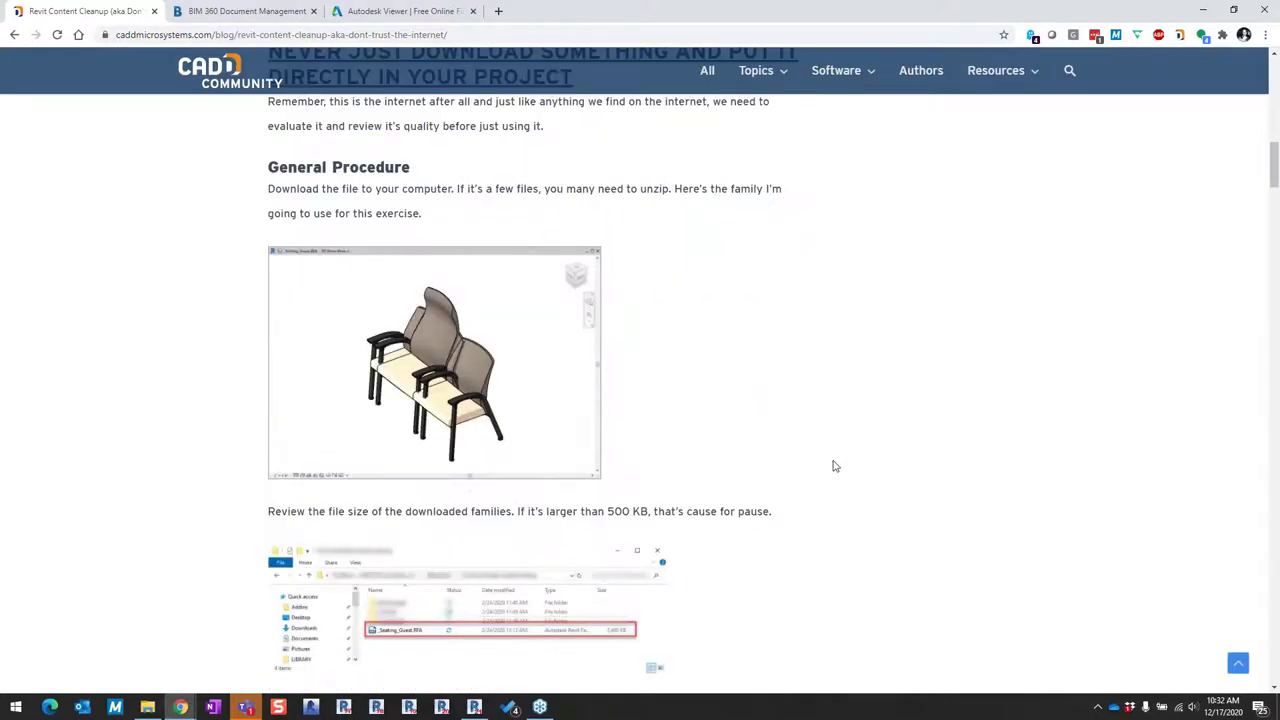
pyautogui.scroll(-1, 731, 335)
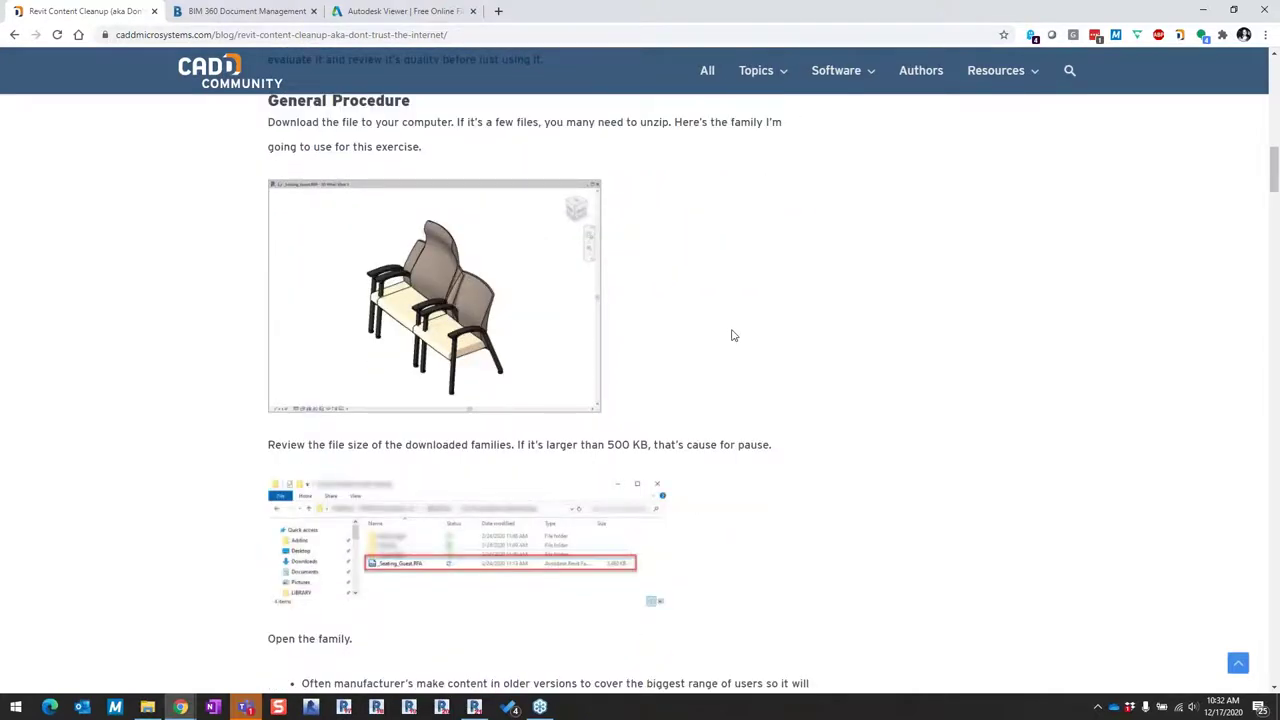
pyautogui.scroll(1, 783, 344)
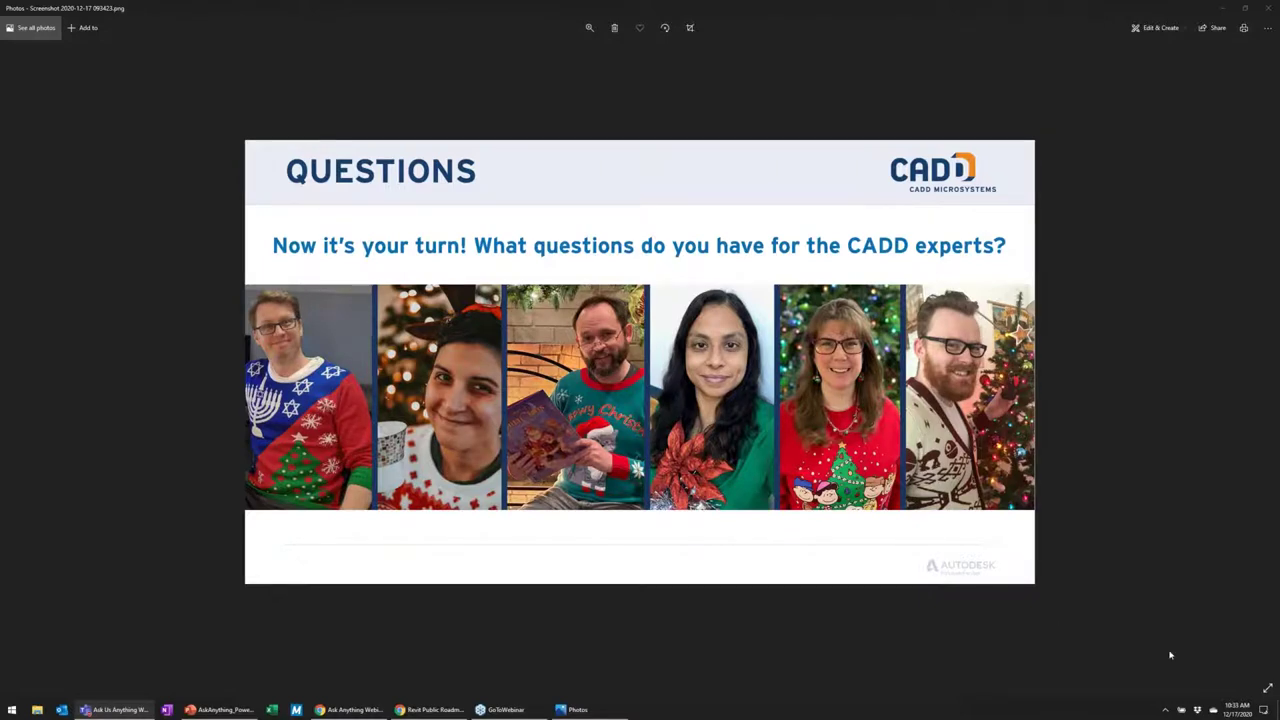
pyautogui.hotkey('alt', 'Tab')
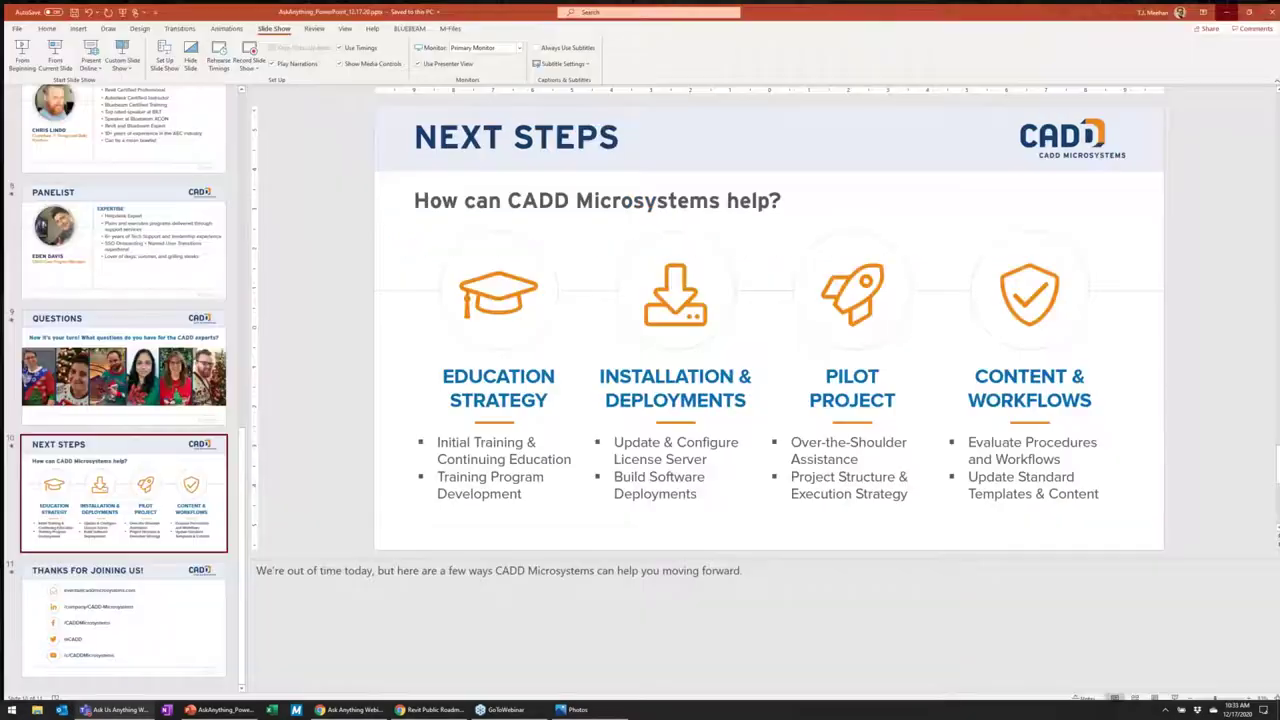
pyautogui.hotkey('alt', 'Tab')
pyautogui.hotkey('alt', 'Tab')
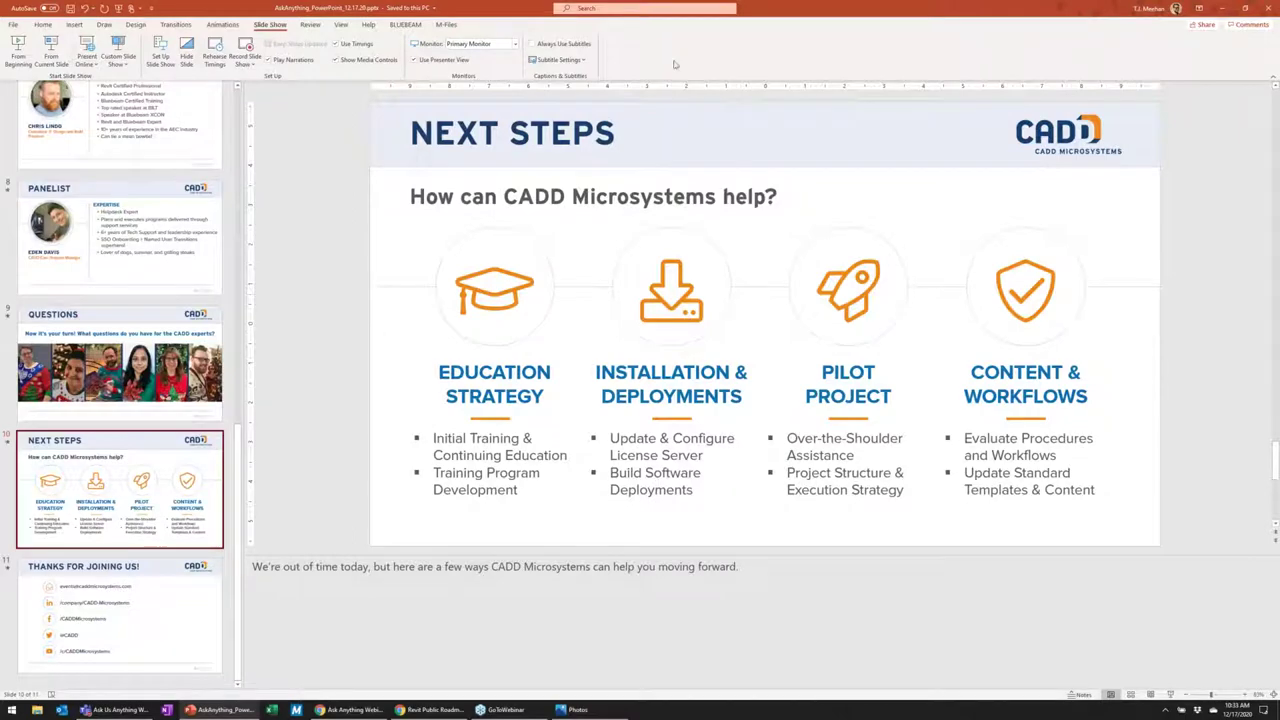
pyautogui.click(1224, 7)
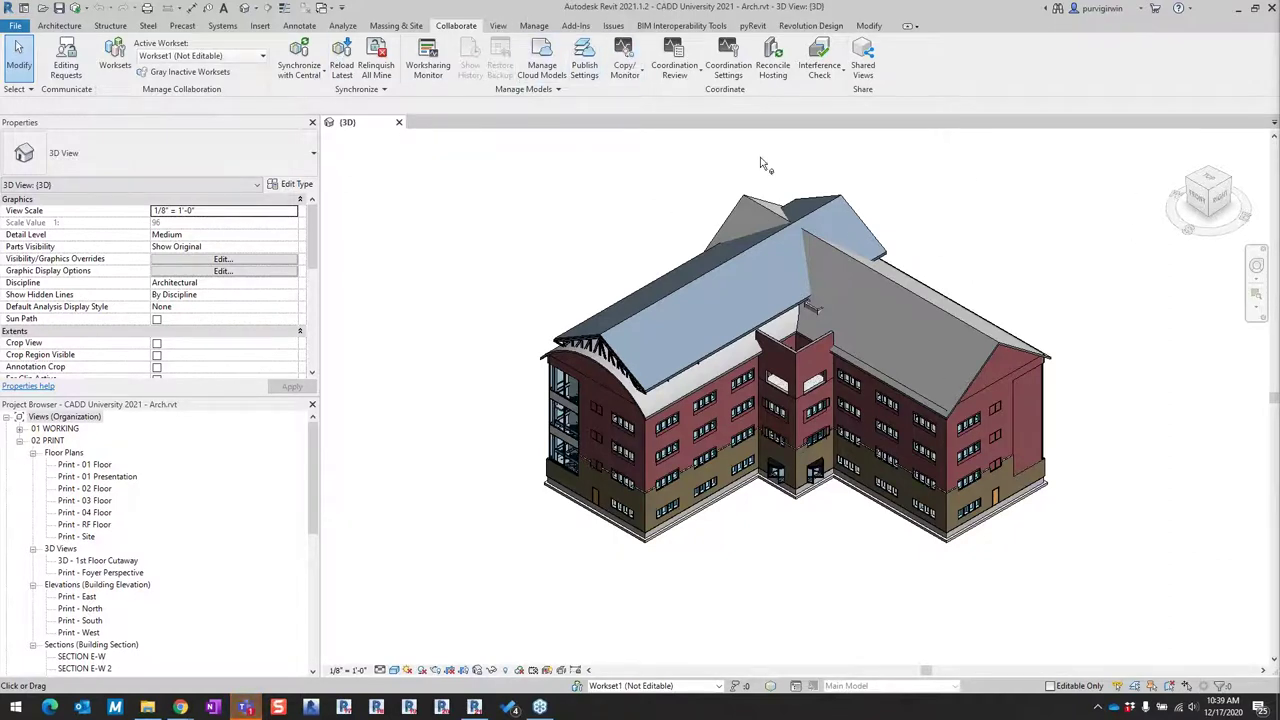
# - Show the Shared Views list from the Collaborate tab and orbit the building to its left side
pyautogui.click(453, 27)
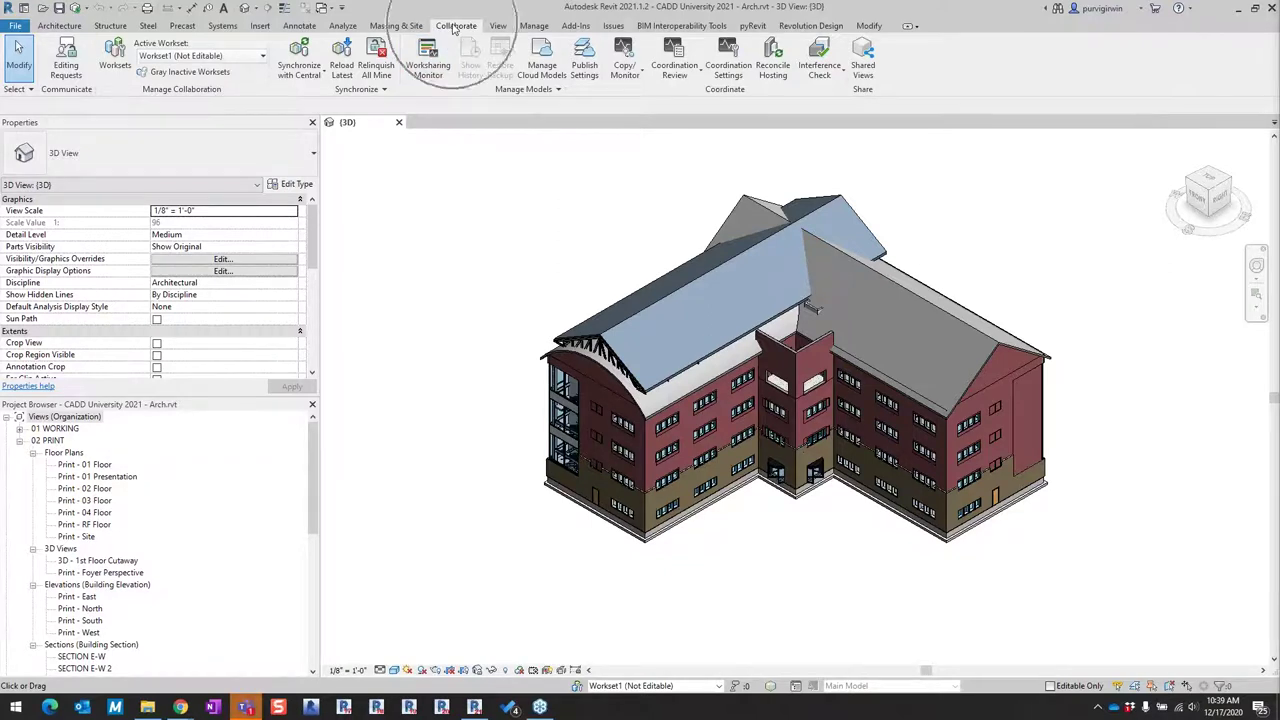
pyautogui.click(862, 74)
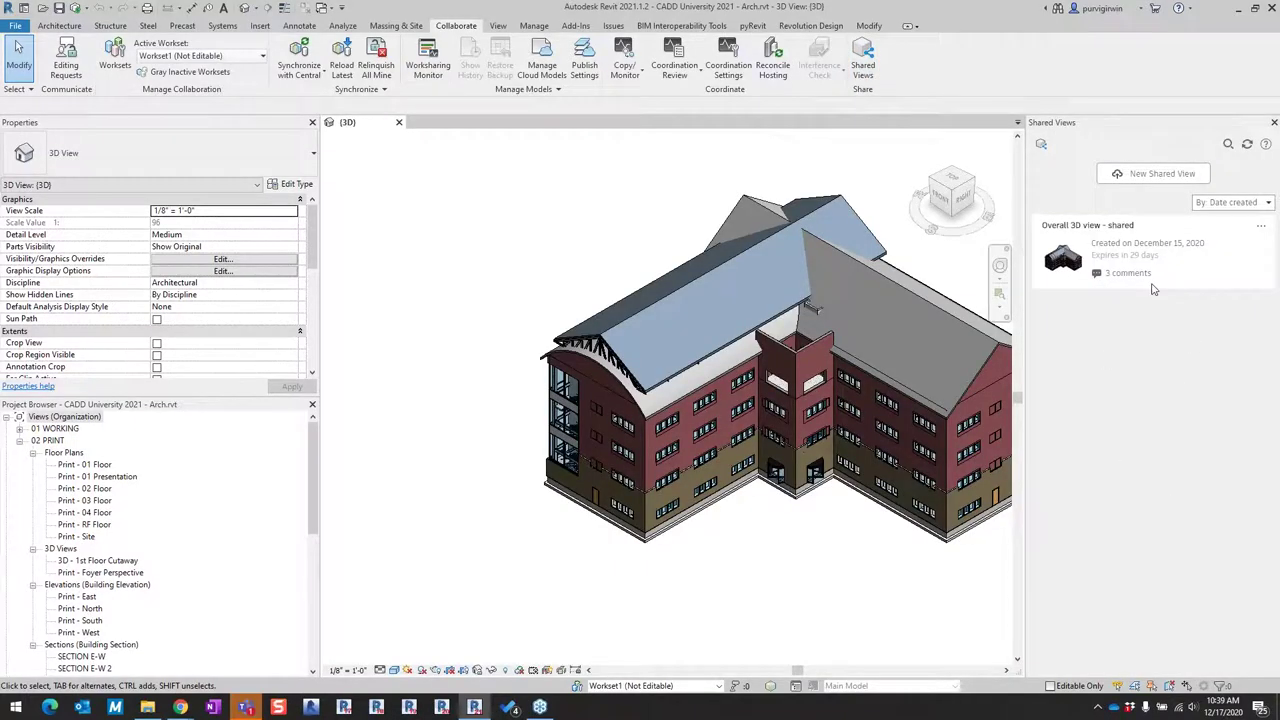
pyautogui.keyDown('shift'); pyautogui.moveTo(515, 297); pyautogui.dragTo(462, 333, button='middle'); pyautogui.keyUp('shift')
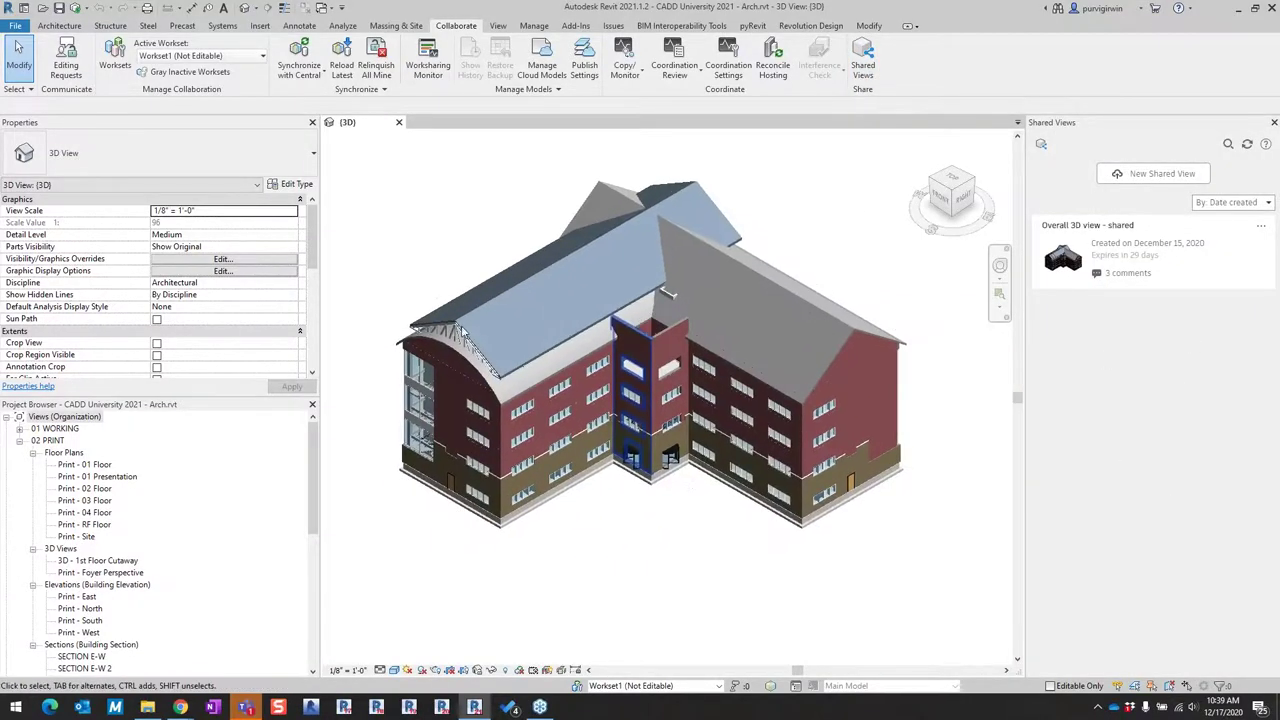
# - Cancel a new shared view and open the options of 'Overall 3D view - shared'
pyautogui.click(1158, 173)
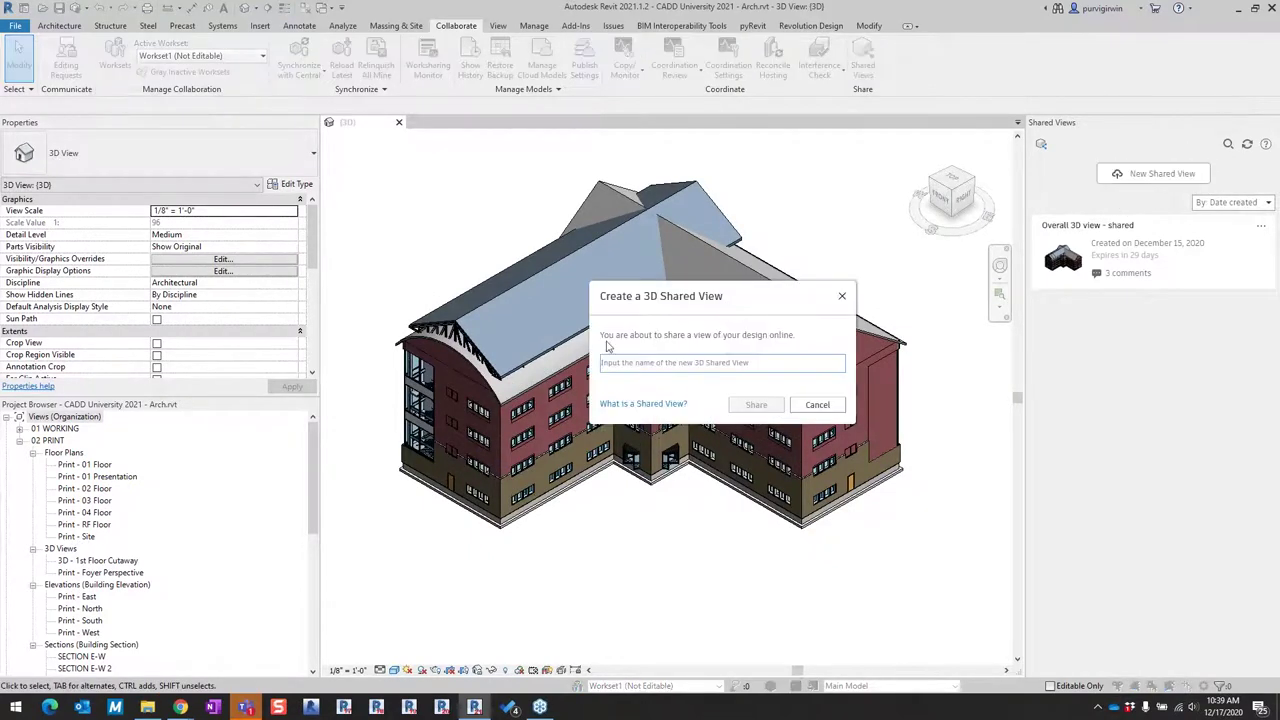
pyautogui.click(817, 405)
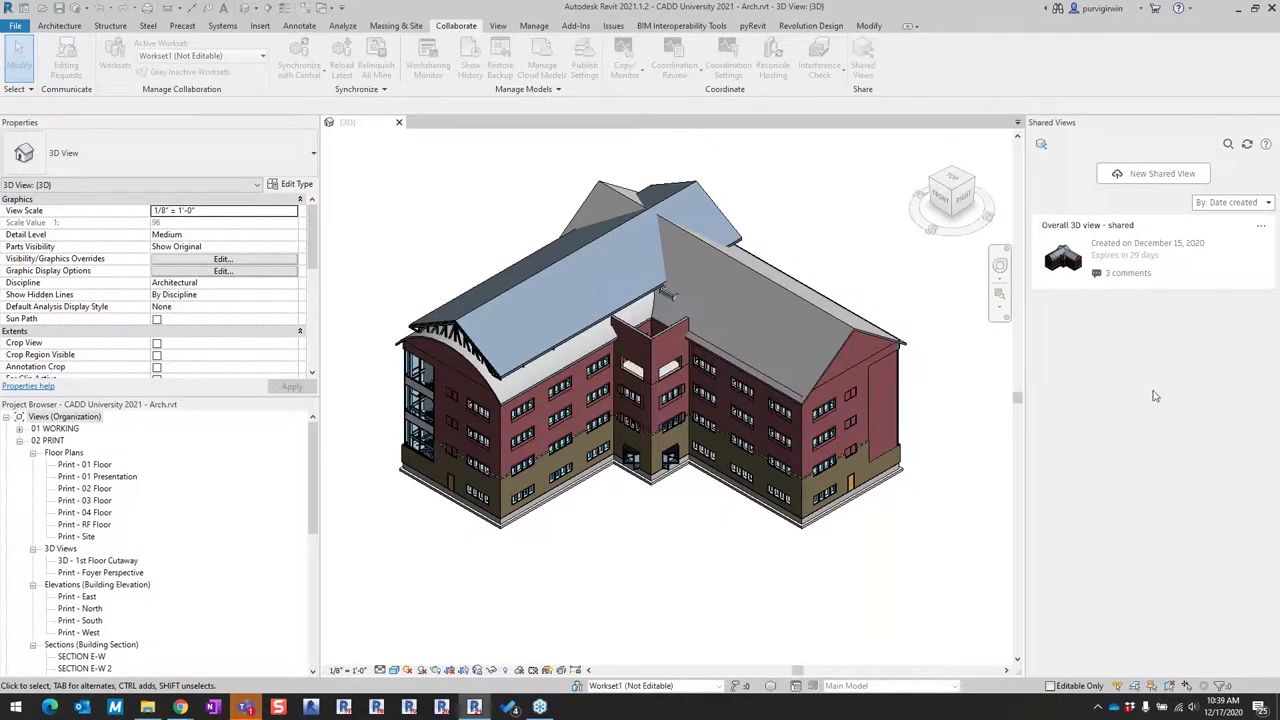
pyautogui.click(1147, 256)
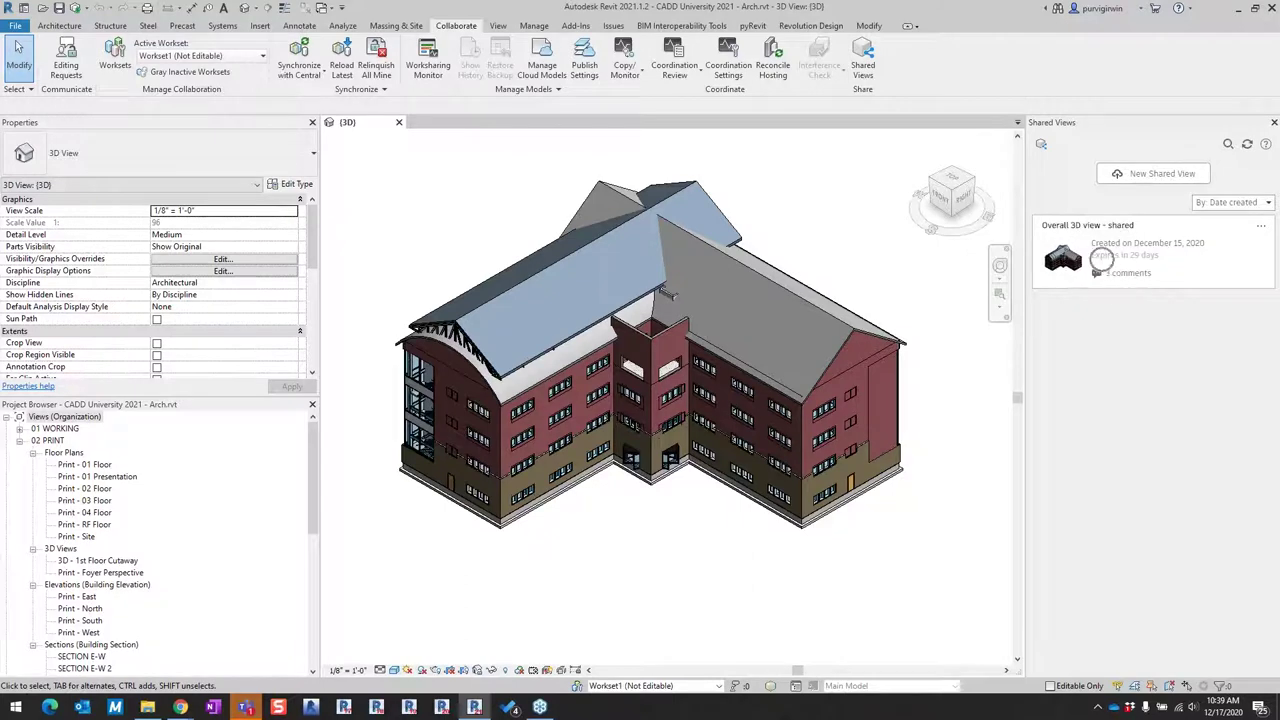
pyautogui.click(1261, 231)
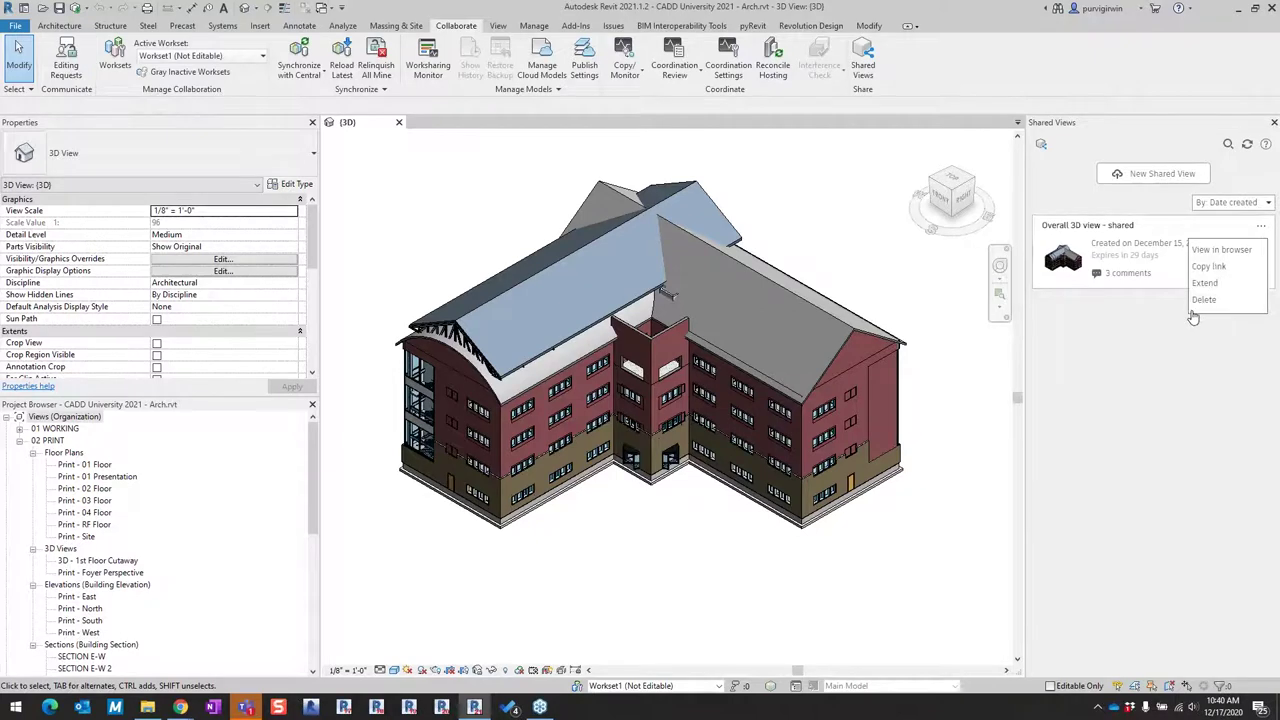
# - Open the shared view in the browser and cut the building with a horizontal section plane
pyautogui.click(1220, 252)
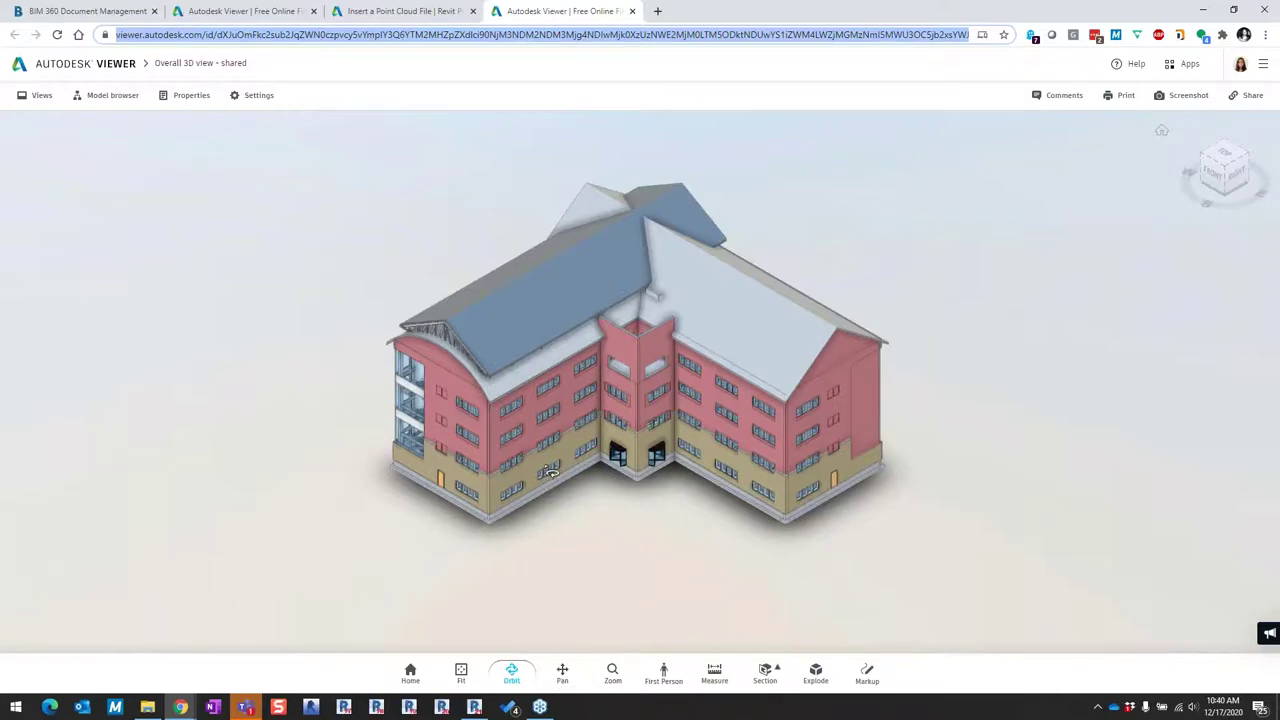
pyautogui.moveTo(549, 472); pyautogui.dragTo(700, 500)
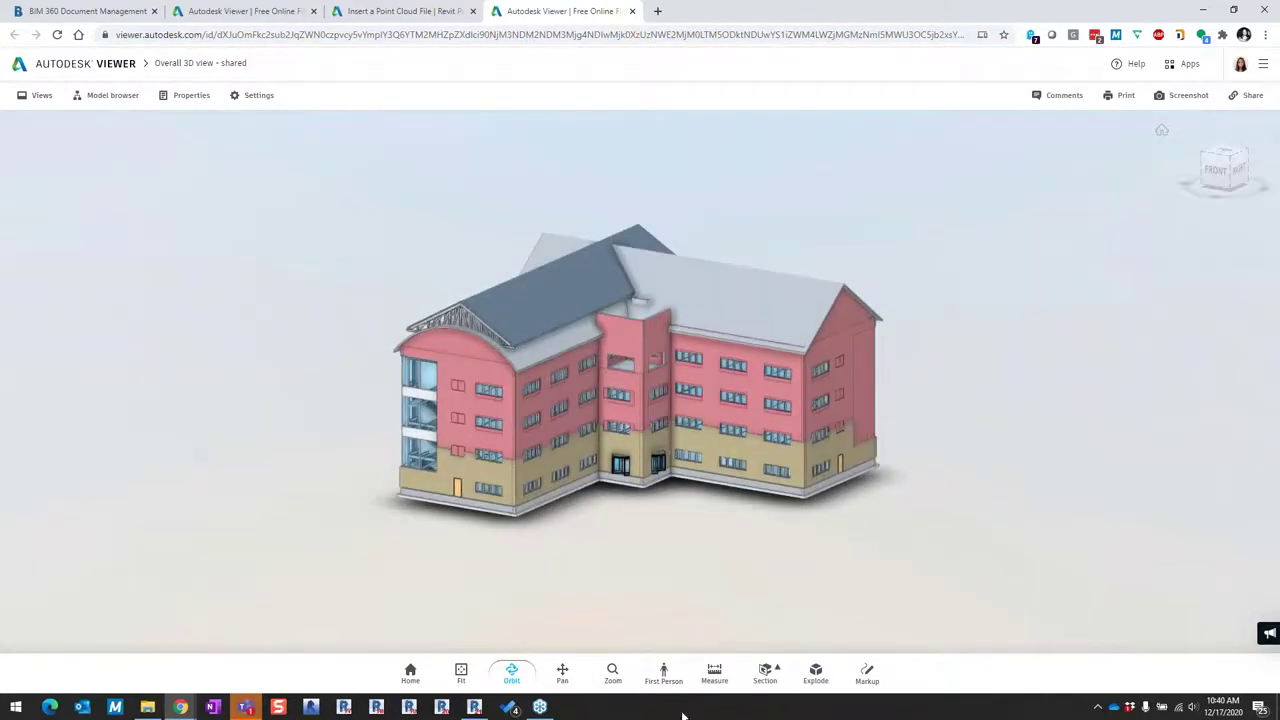
pyautogui.click(767, 678)
pyautogui.click(666, 640)
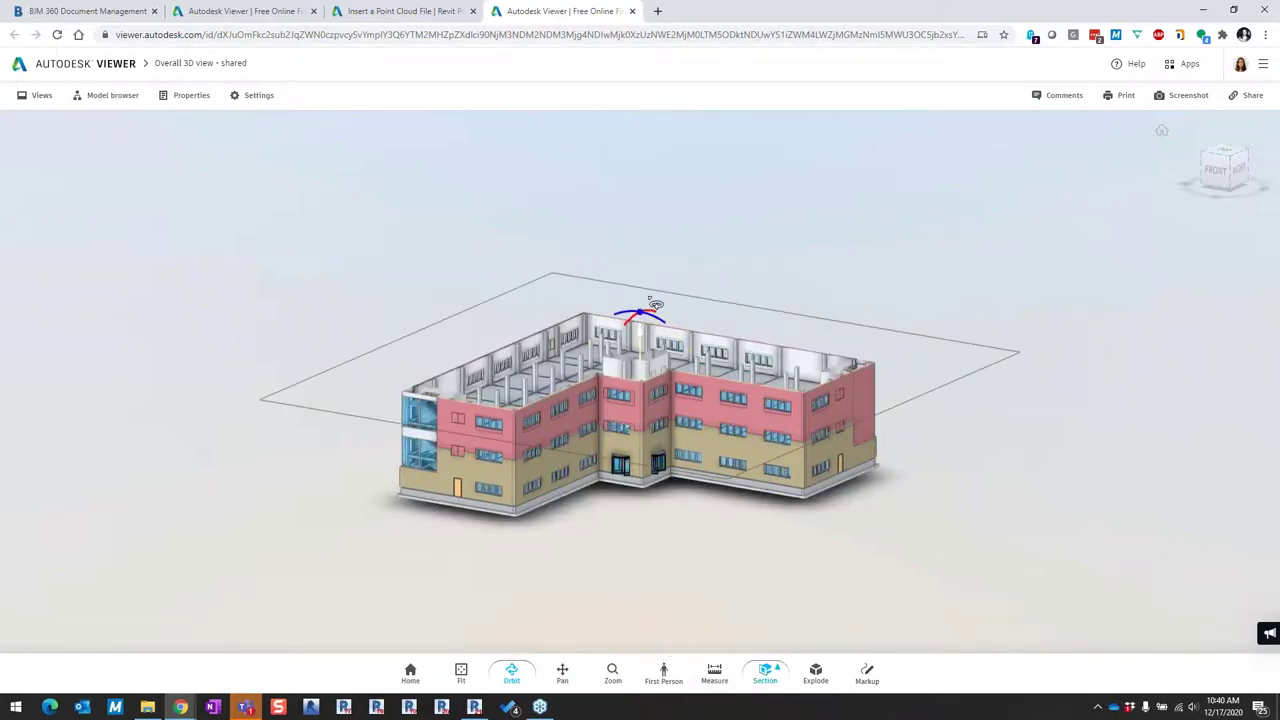
# - Zoom down onto the revolving-door corner of the cut building and show the Comments panel
pyautogui.moveTo(655, 305); pyautogui.dragTo(780, 146)
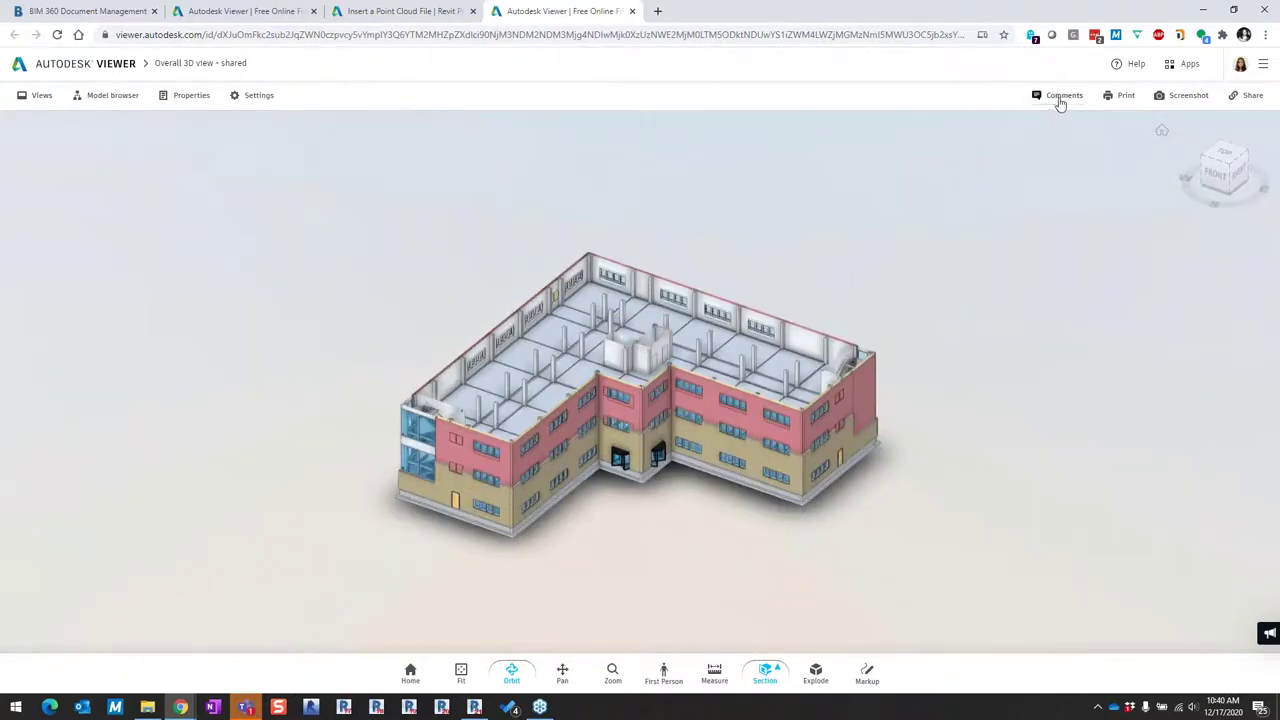
pyautogui.moveTo(863, 518); pyautogui.dragTo(669, 543)
pyautogui.scroll(4, 654, 529)
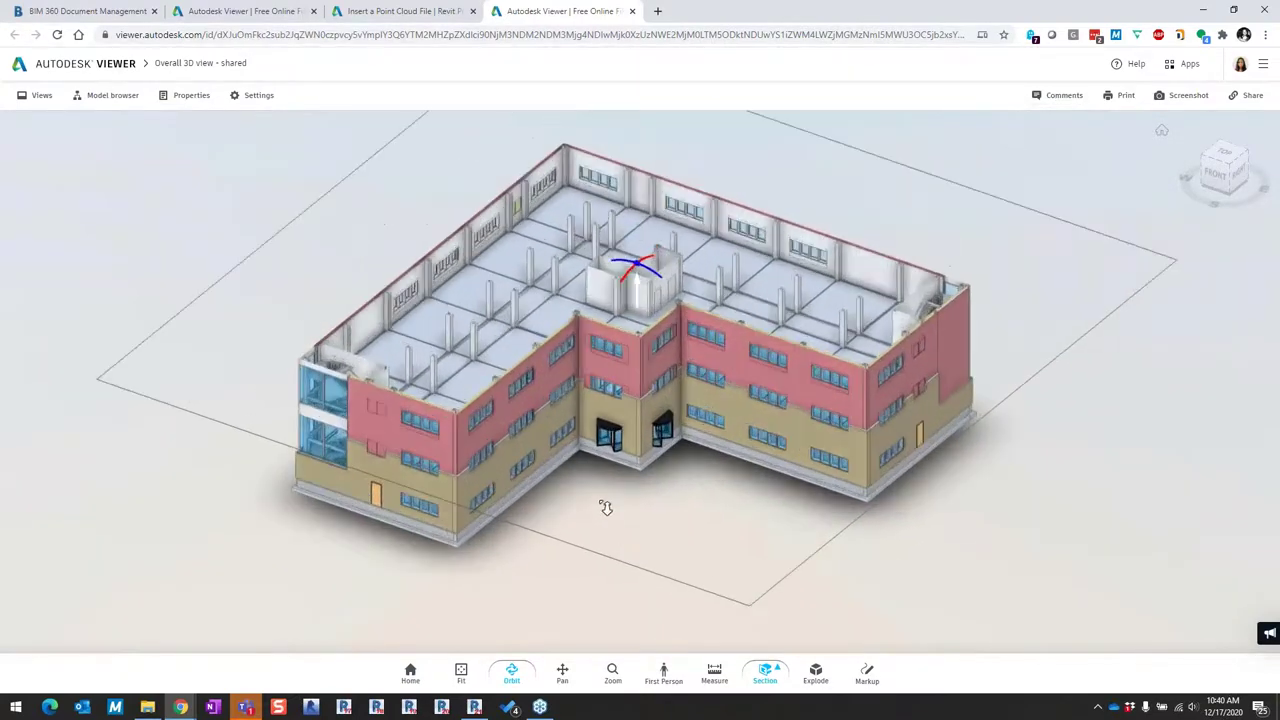
pyautogui.scroll(8, 606, 508)
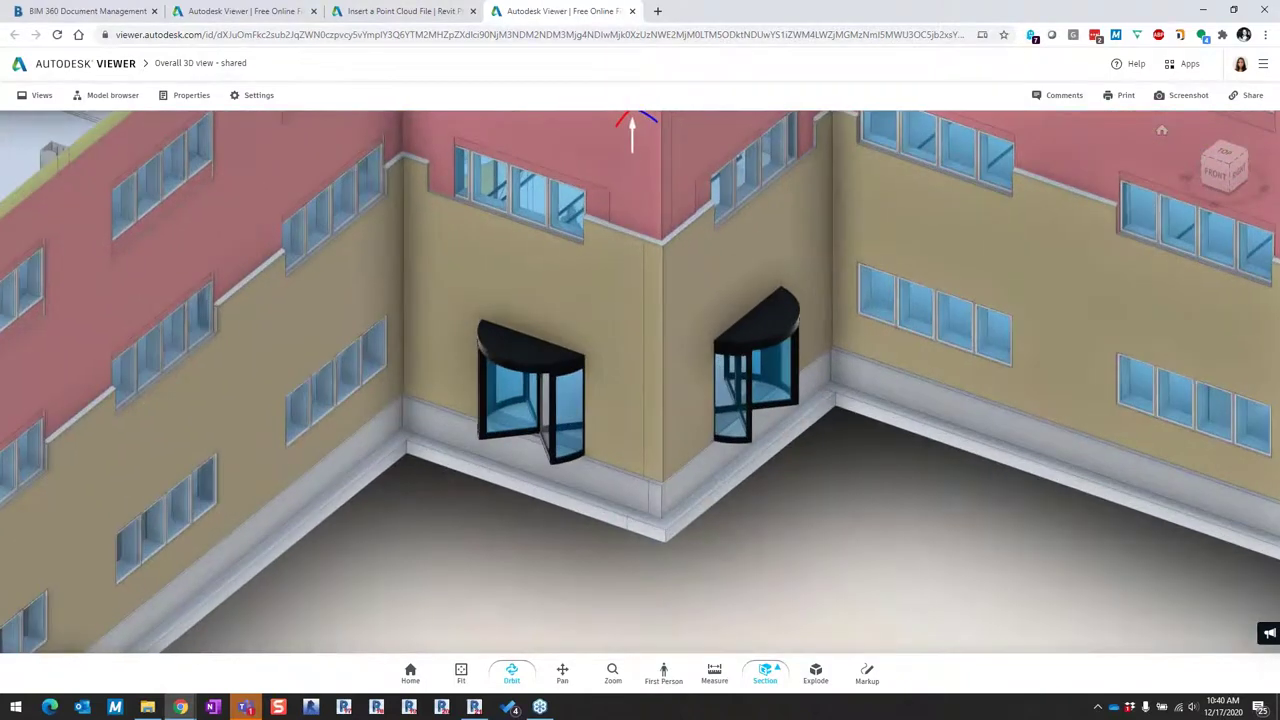
pyautogui.click(1062, 97)
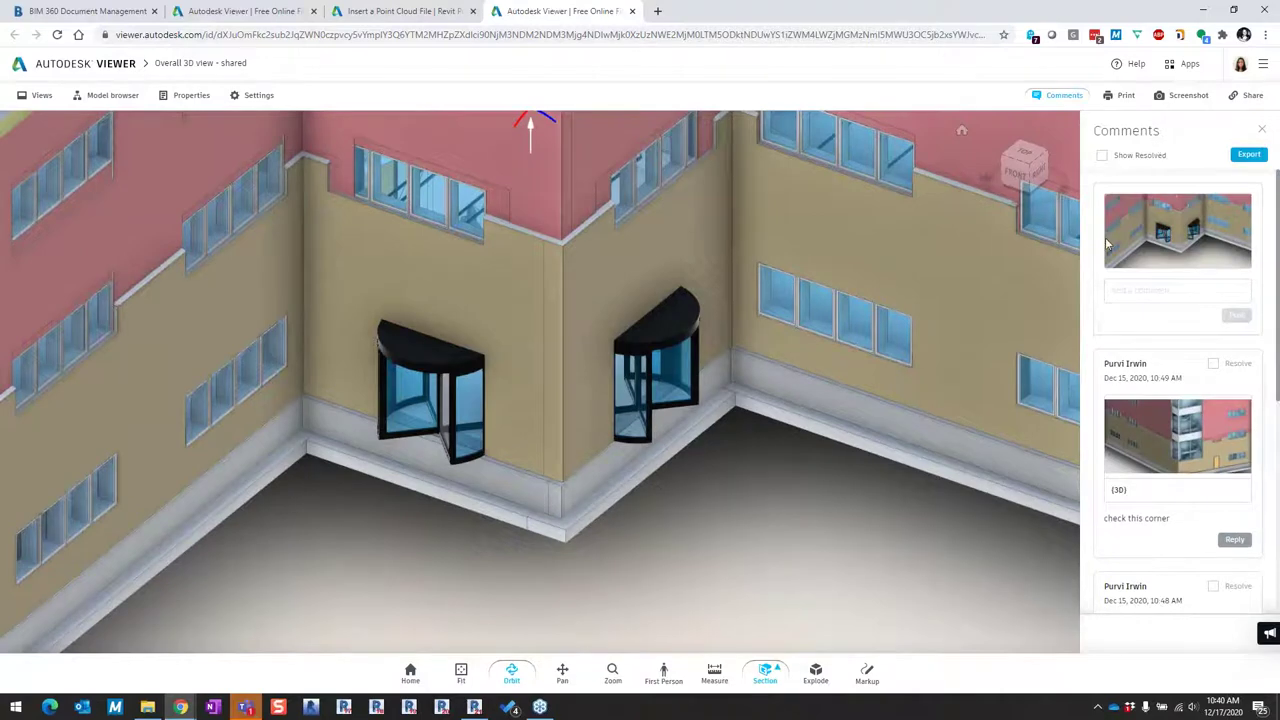
# - Post the comment 'add comment' on the shared view and return to Revit
pyautogui.click(1155, 290)
pyautogui.write('add')
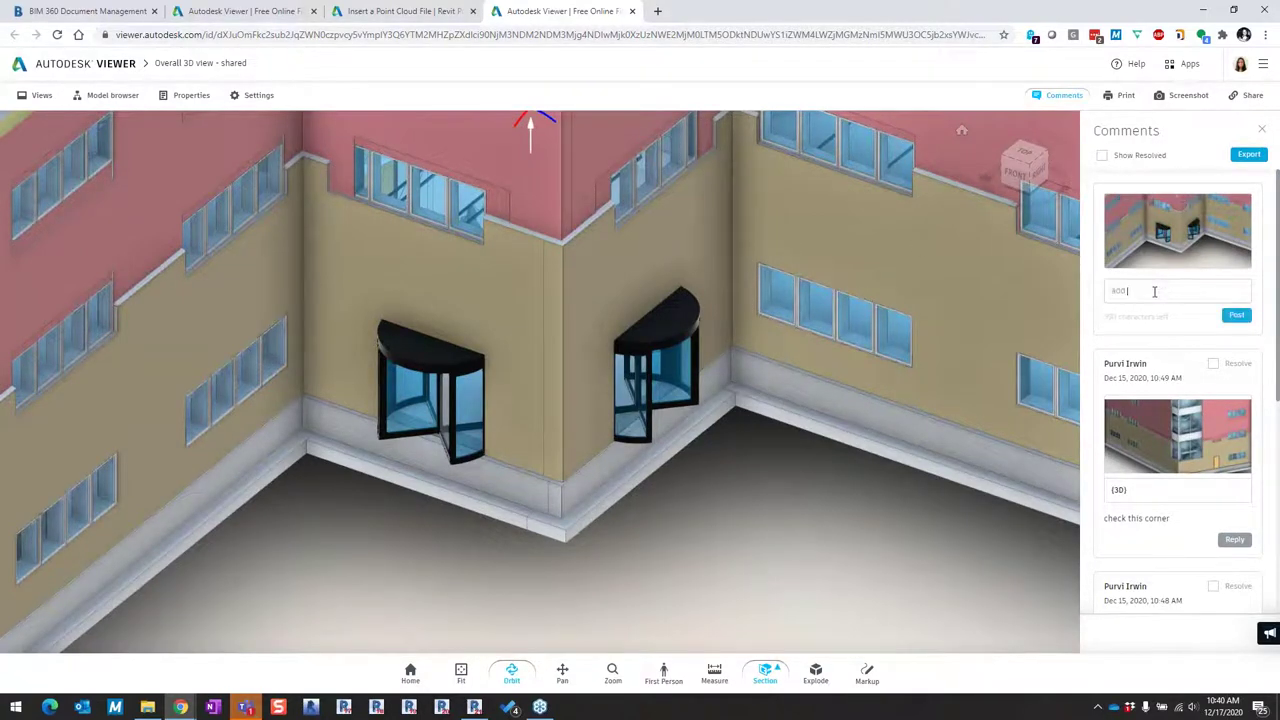
pyautogui.write(' comment')
pyautogui.click(1237, 318)
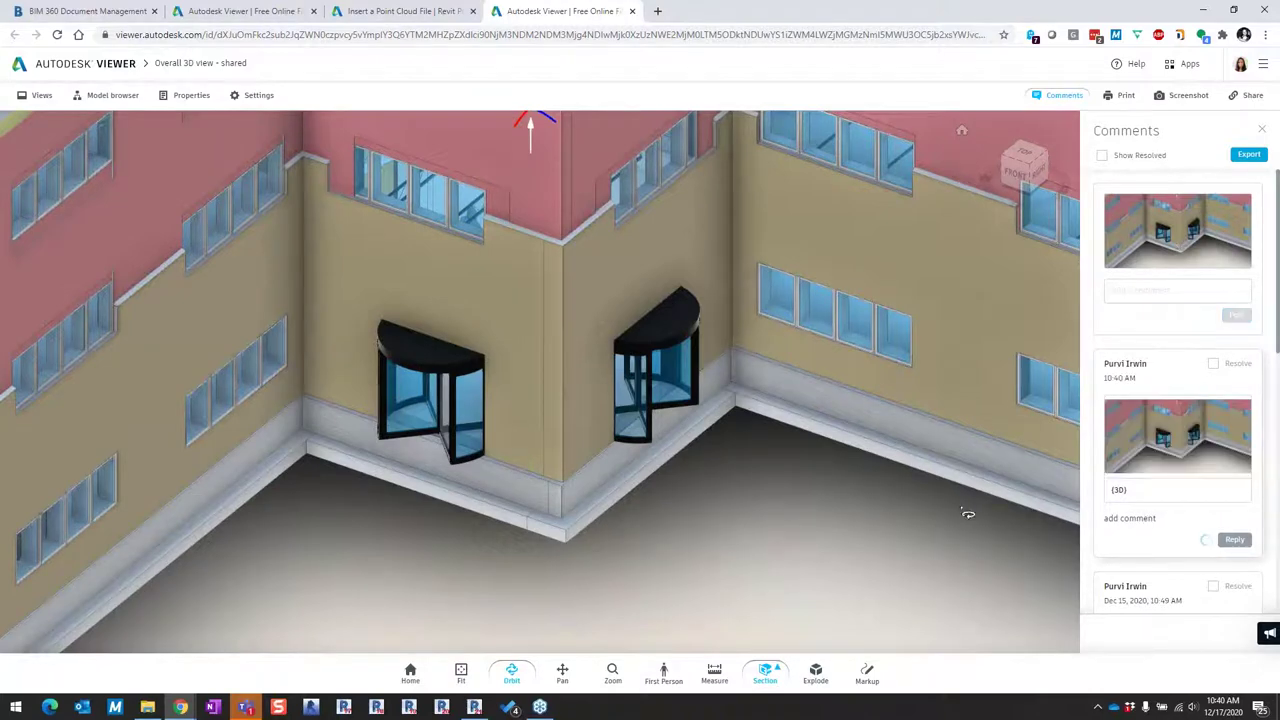
pyautogui.click(474, 708)
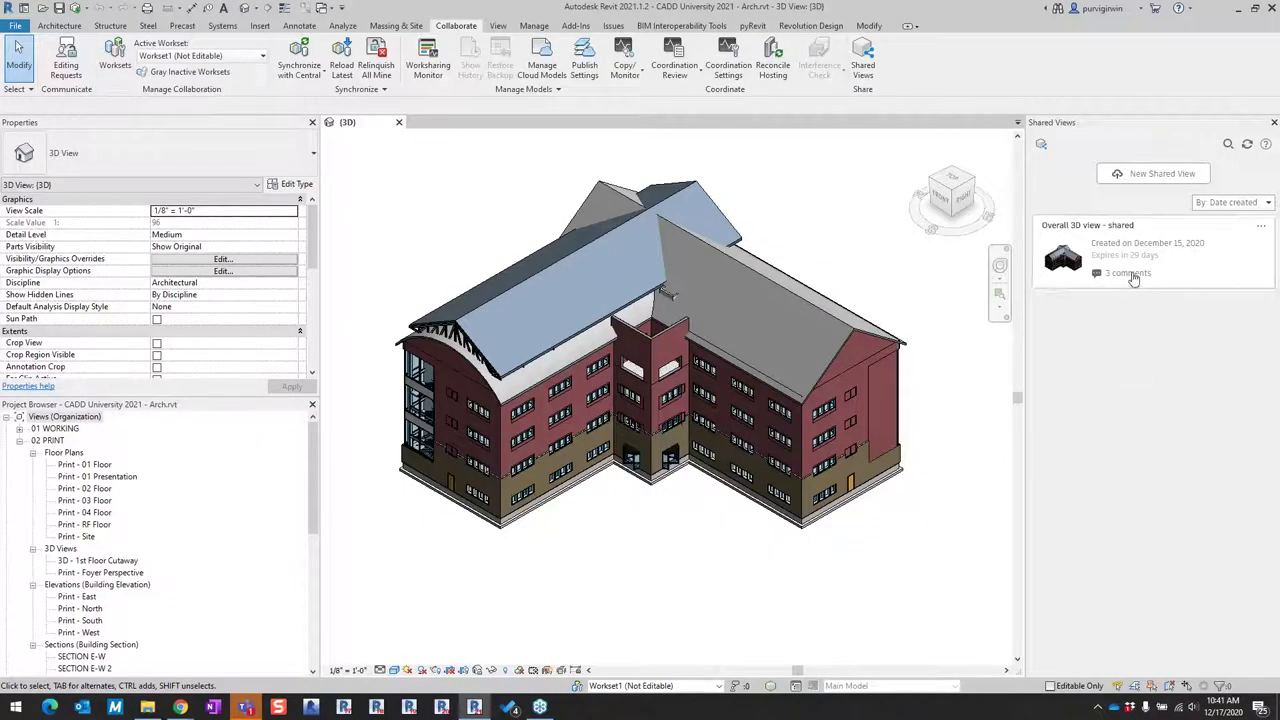
# - Refresh the Shared Views list and show the comment thread of 'Overall 3D view - shared'
pyautogui.click(1247, 145)
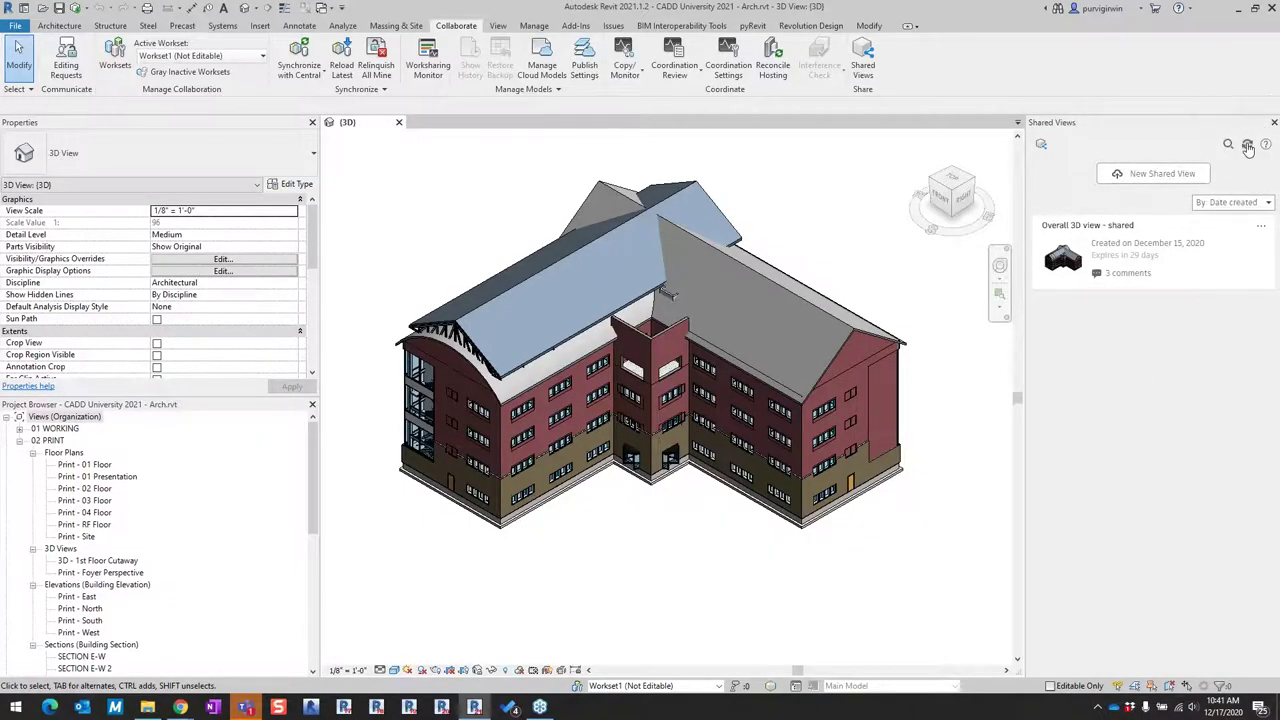
pyautogui.click(1126, 279)
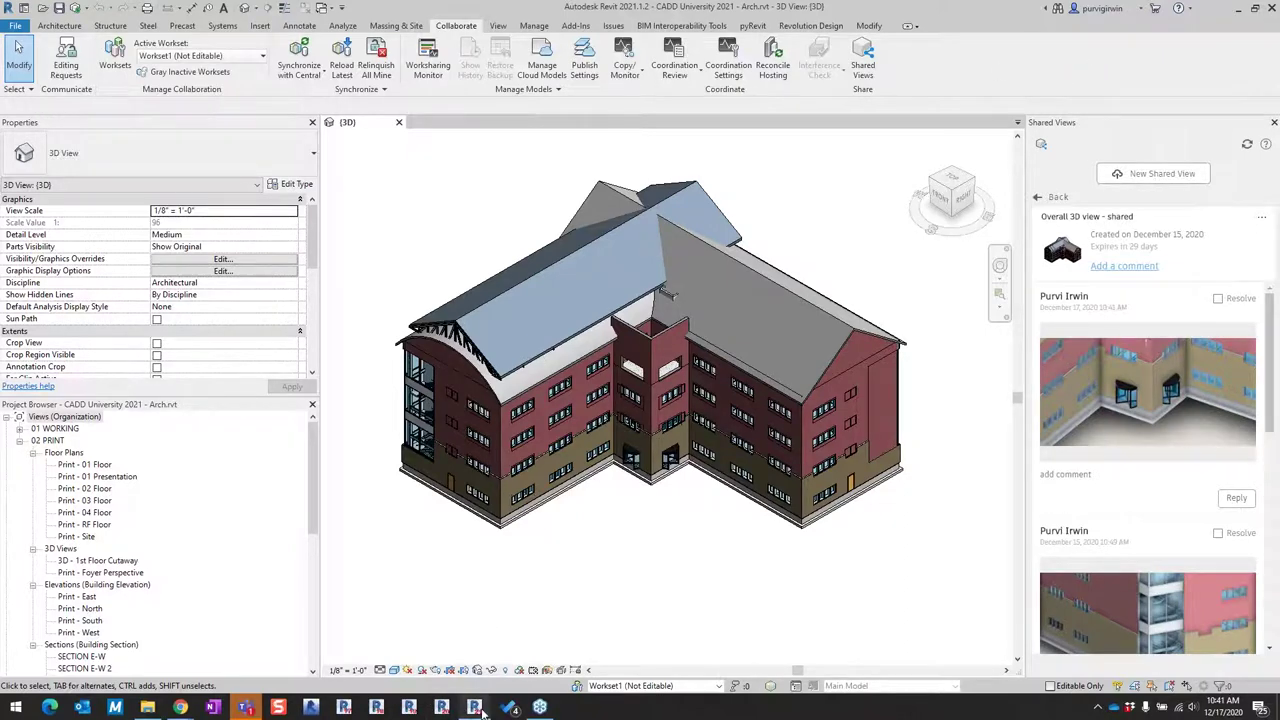
# - Return to Chrome and read down the Insert a Point Cloud File help page's positioning options
pyautogui.moveTo(180, 707)
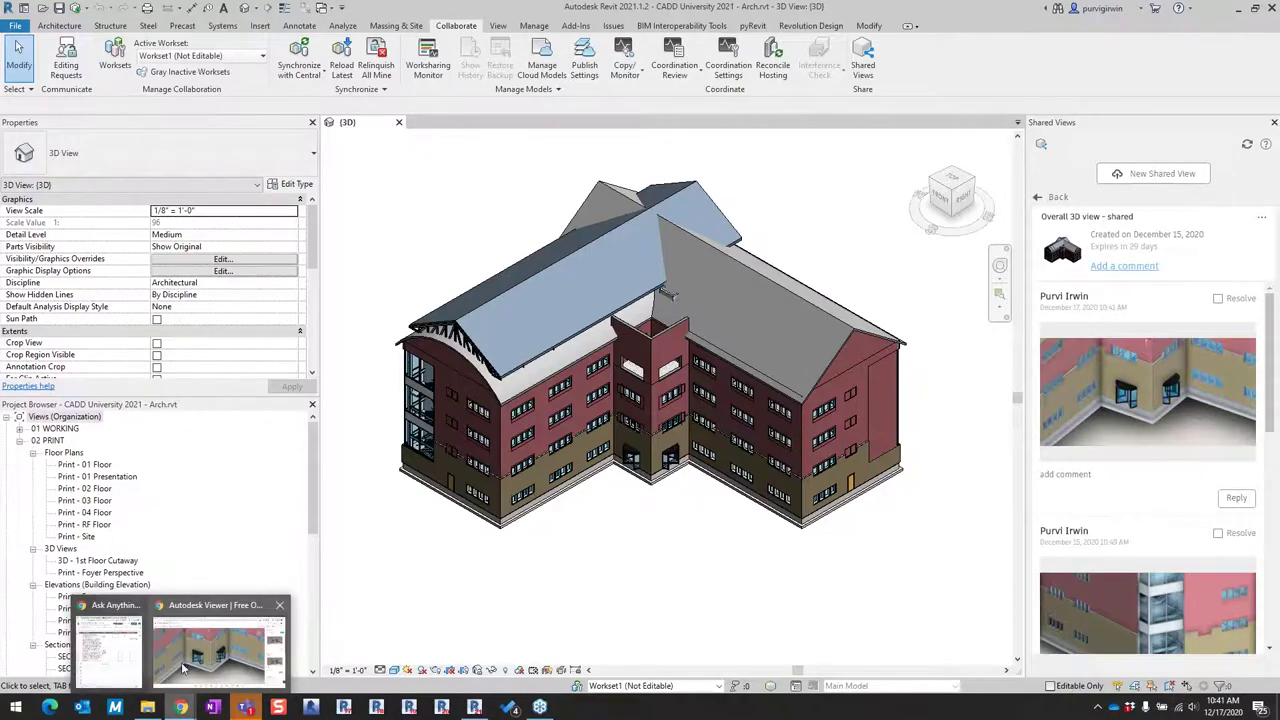
pyautogui.click(224, 662)
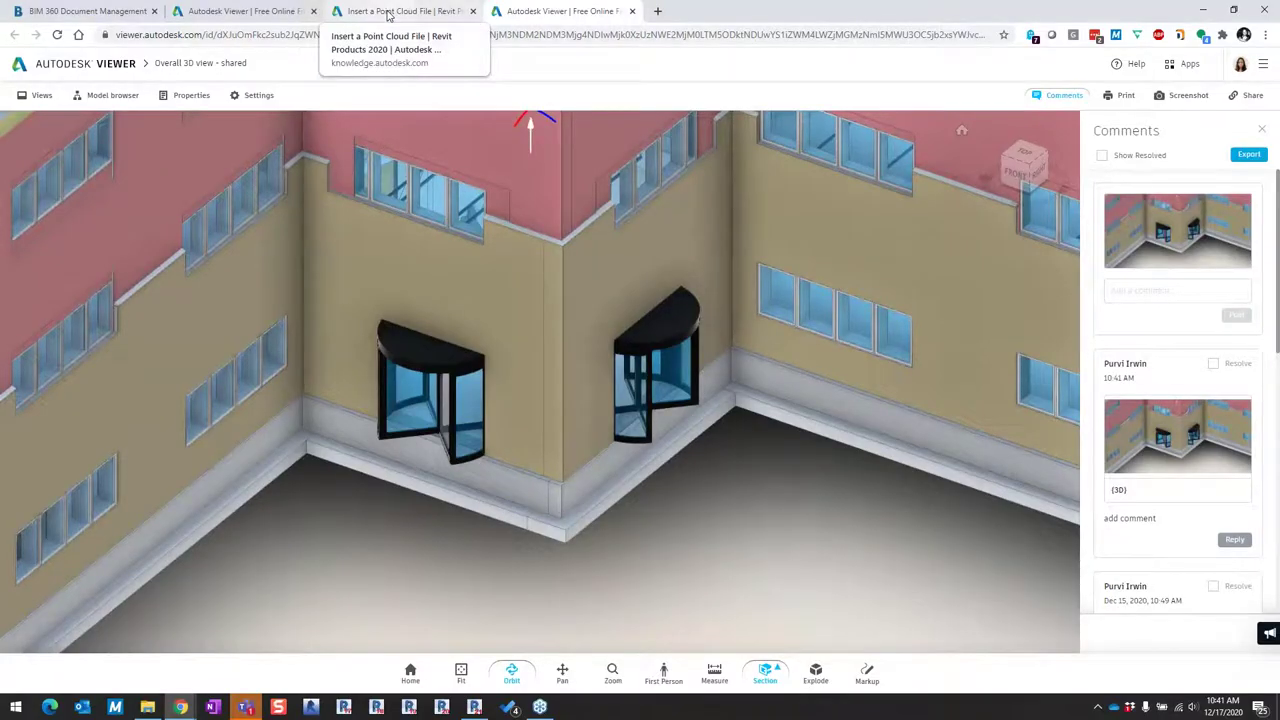
pyautogui.click(389, 12)
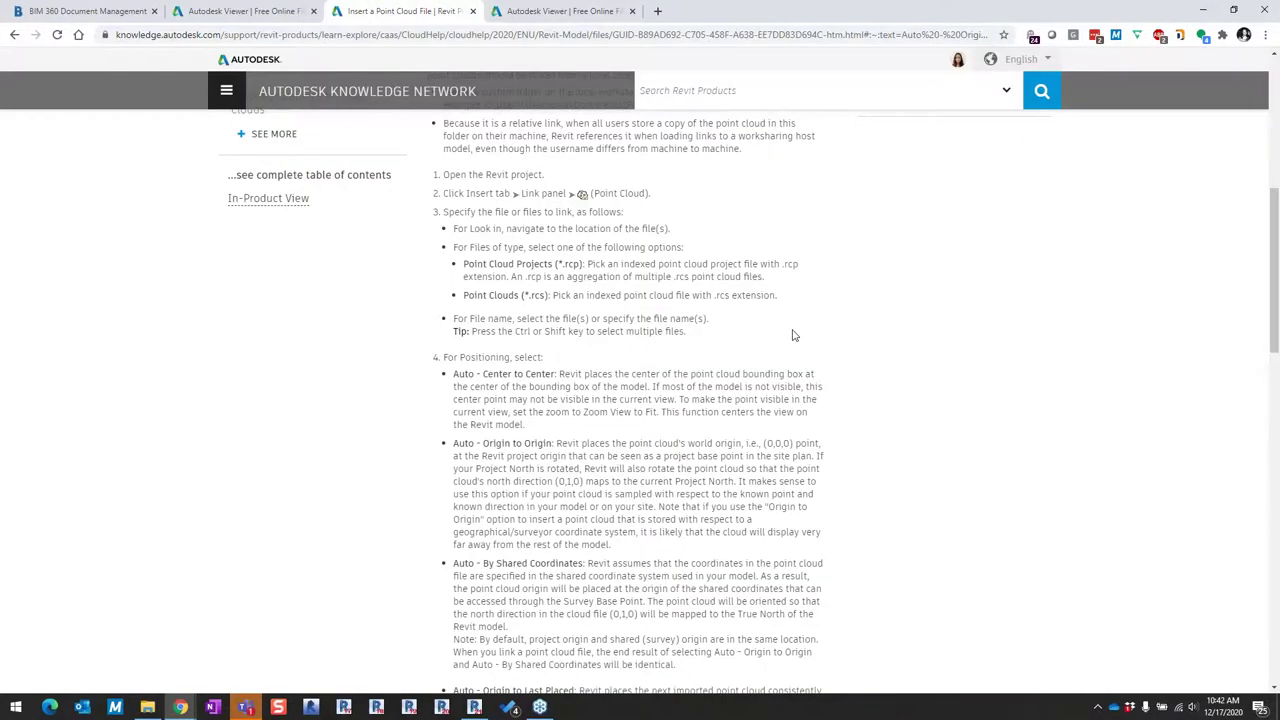
pyautogui.scroll(3, 793, 335)
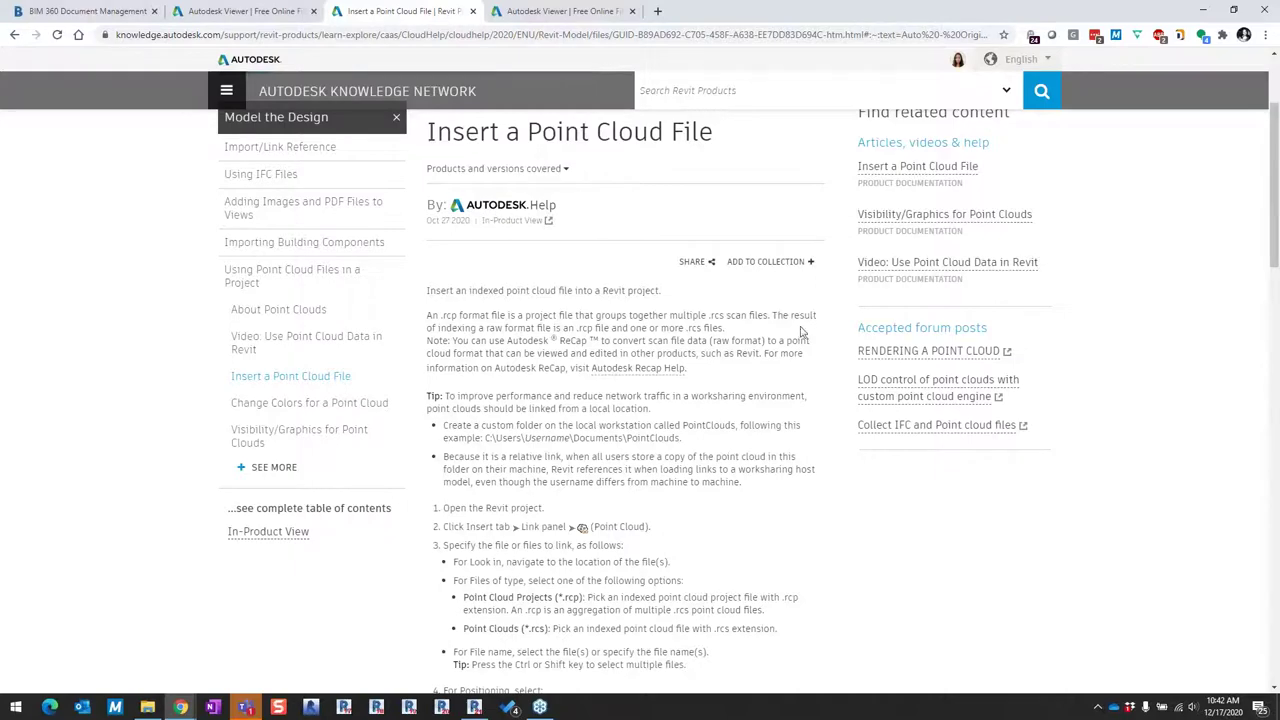
pyautogui.scroll(-1, 967, 457)
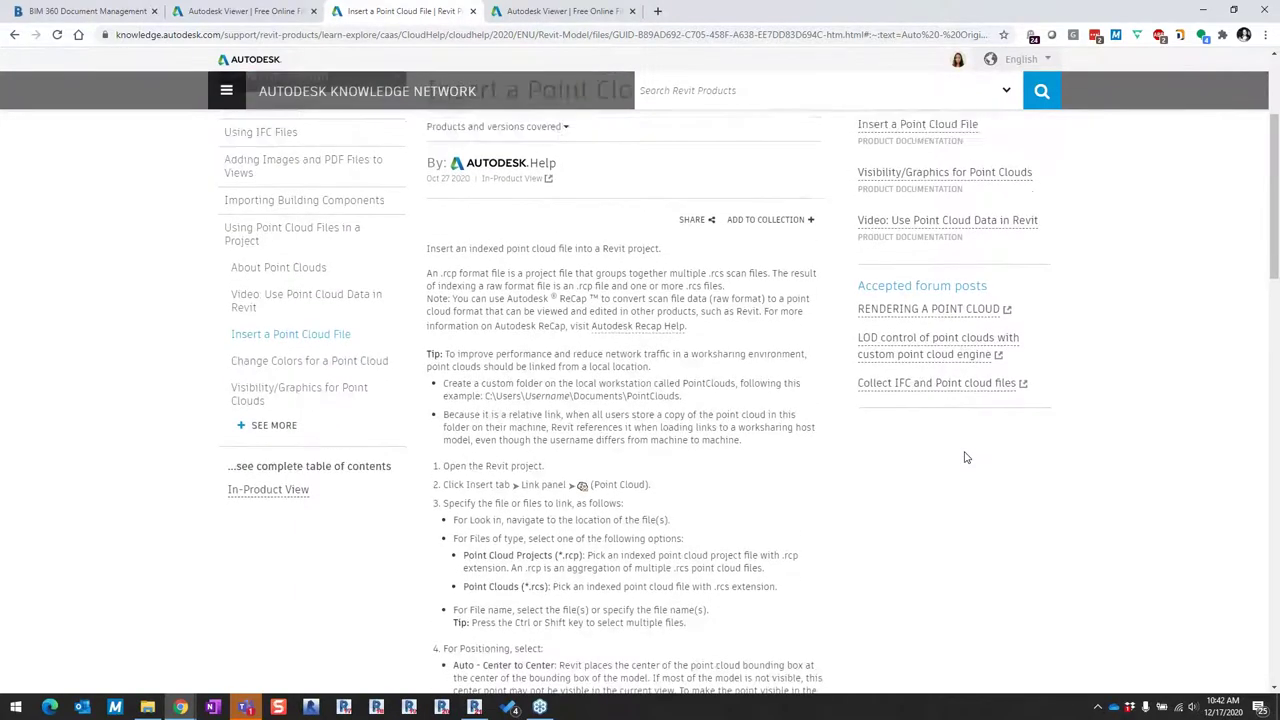
pyautogui.scroll(3, 965, 457)
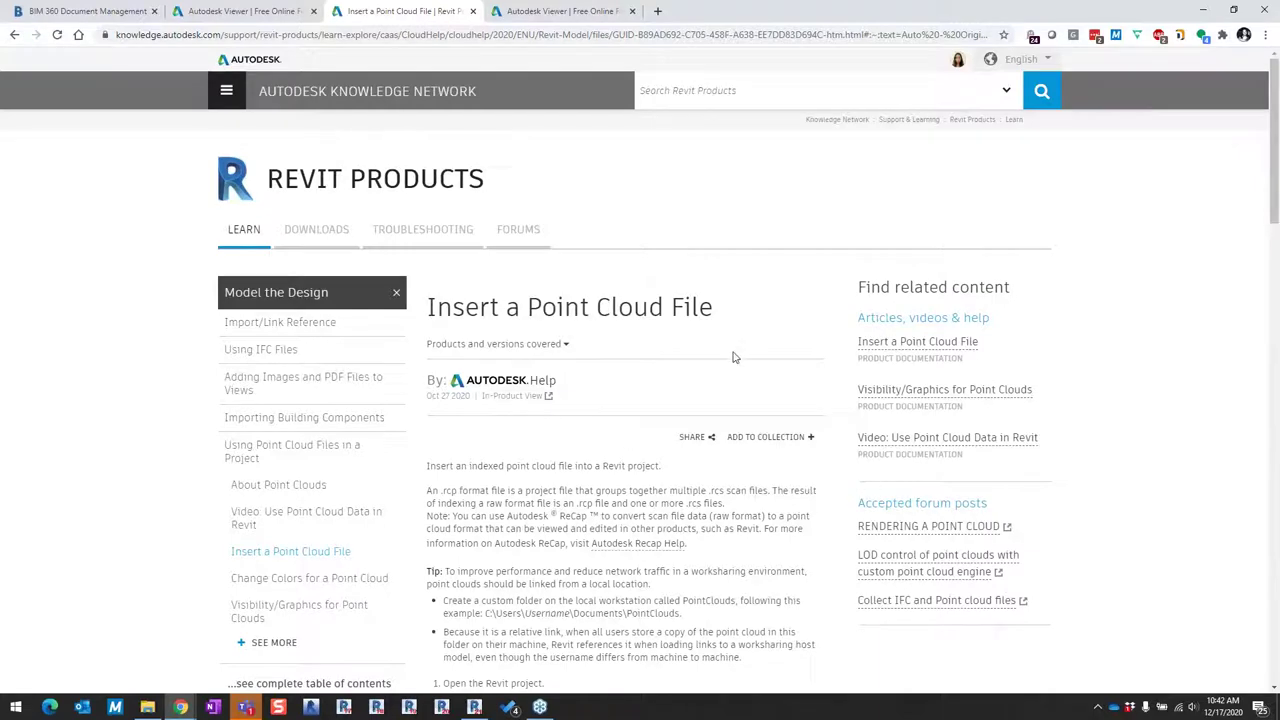
pyautogui.scroll(-4, 770, 430)
pyautogui.scroll(-2, 721, 549)
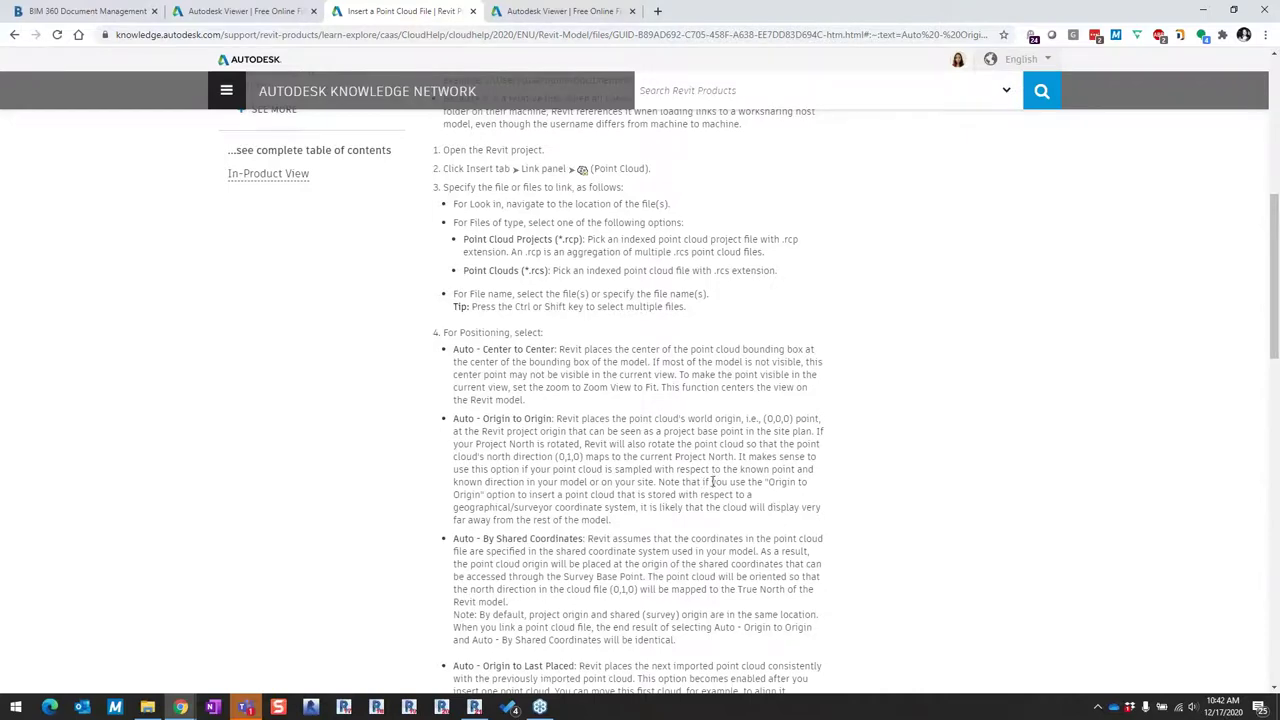
pyautogui.scroll(-2, 765, 443)
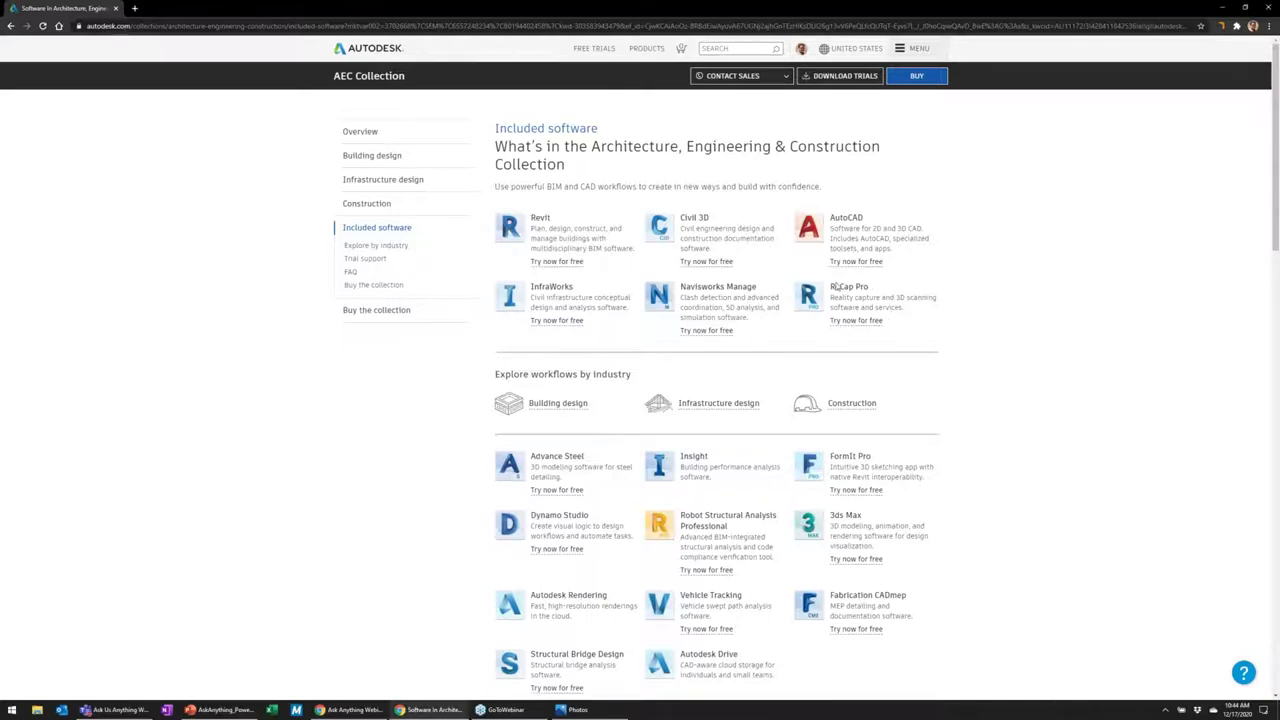
# - Highlight the ReCap Pro description among the included software, then bring Photos forward
pyautogui.moveTo(835, 286); pyautogui.dragTo(904, 308)
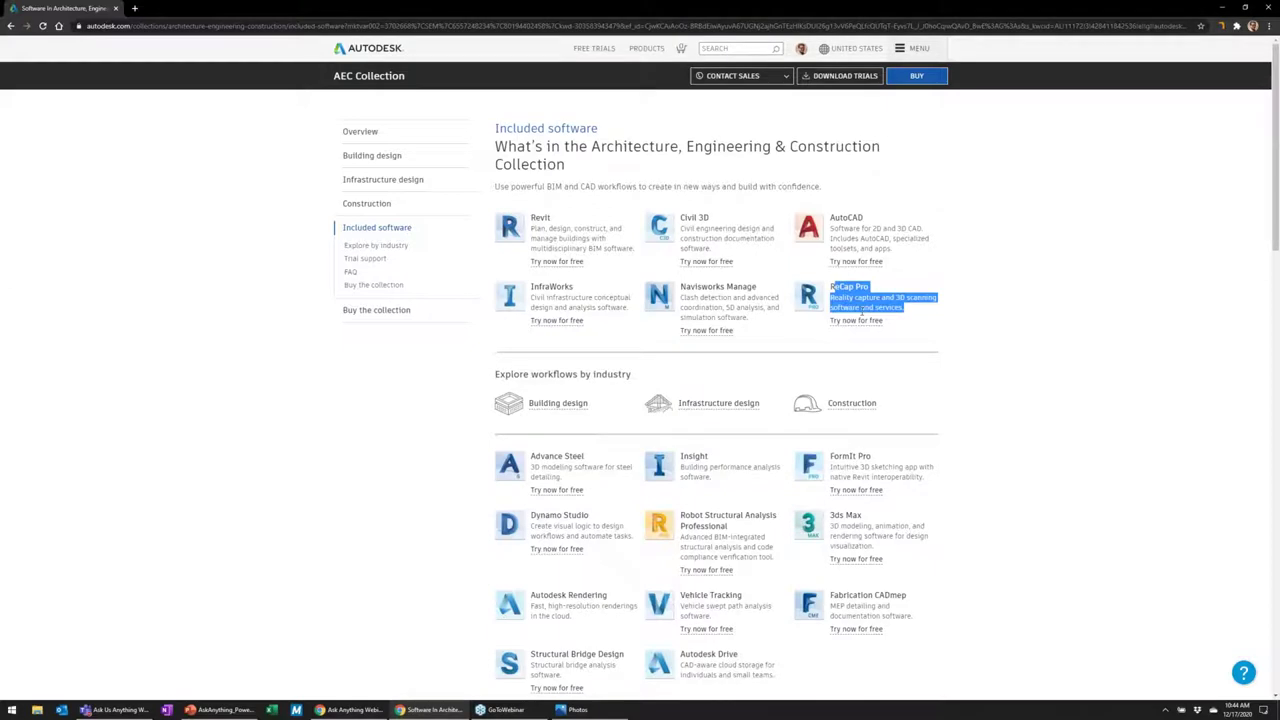
pyautogui.click(926, 354)
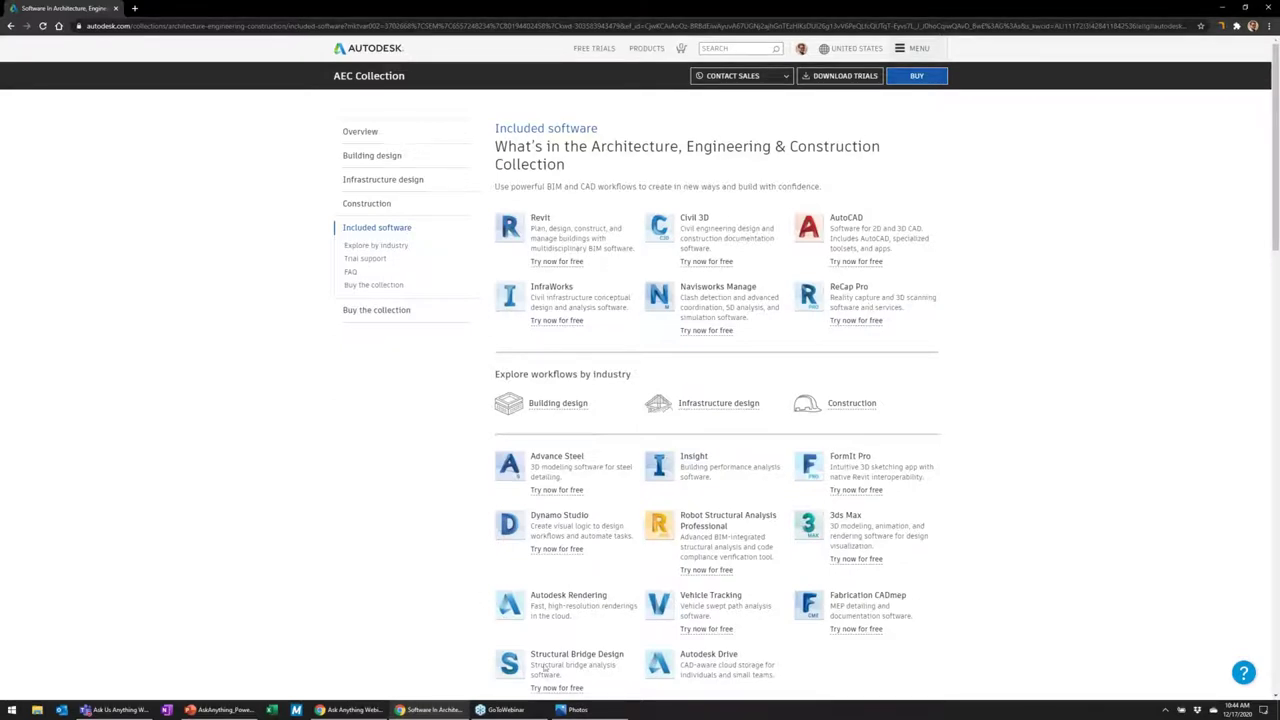
pyautogui.moveTo(588, 714)
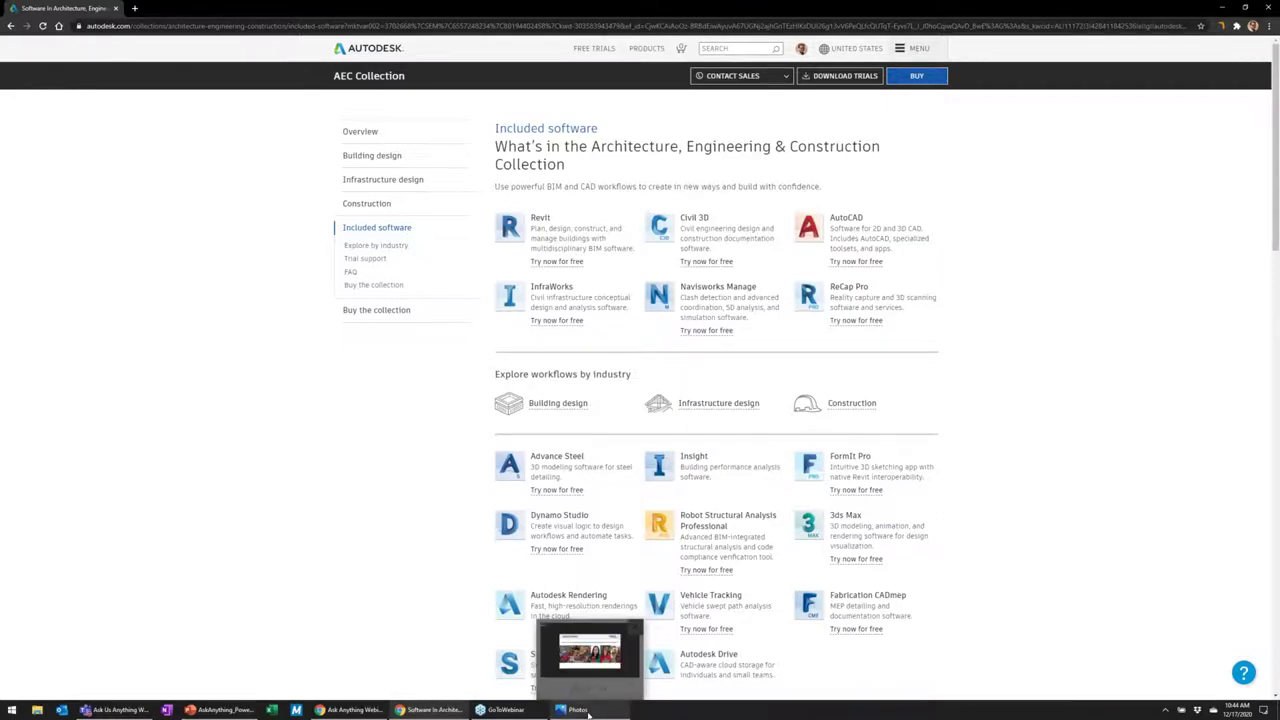
pyautogui.click(578, 710)
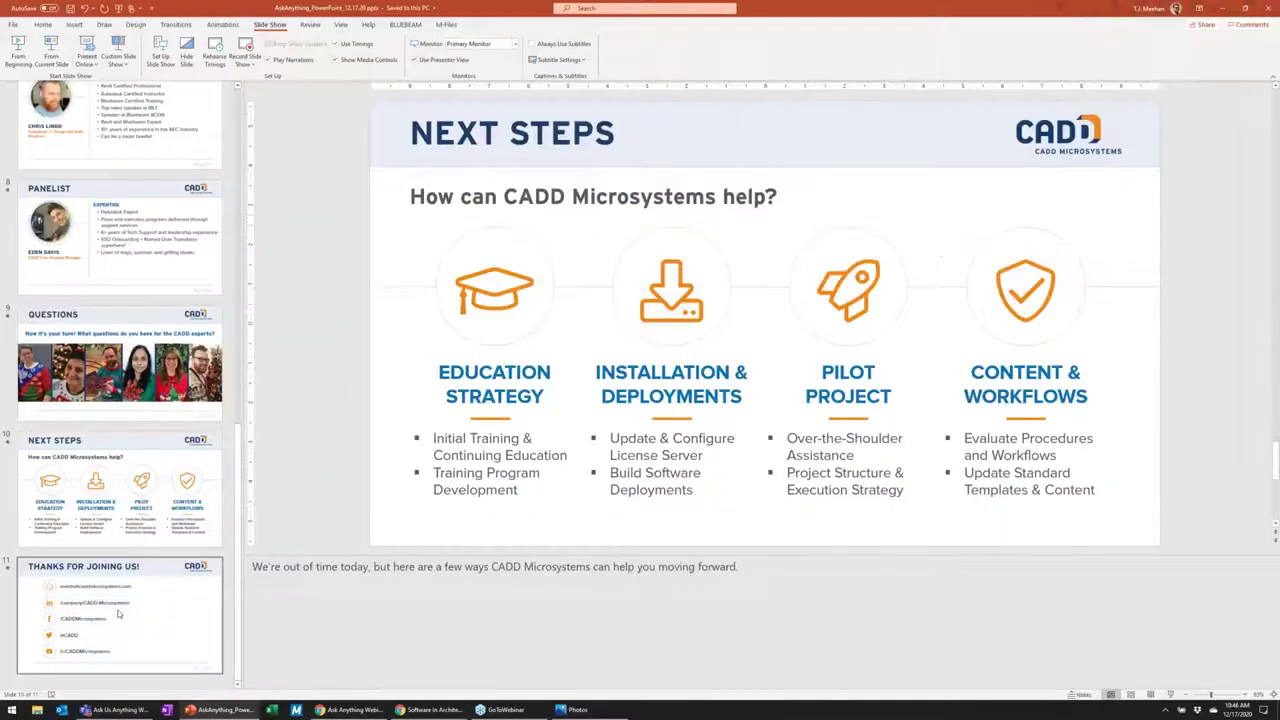
# - Advance to the final 'Thanks for joining us' slide
pyautogui.press('Down')
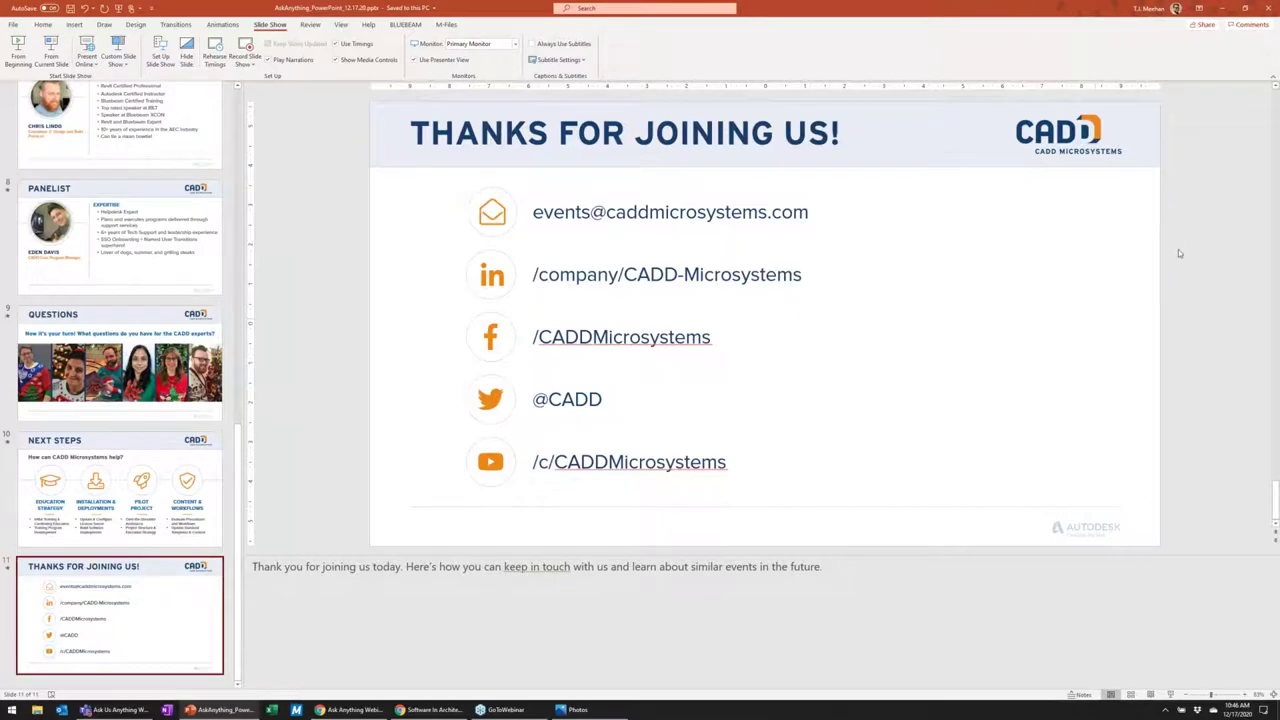
# - Hide the speaker notes, ribbon and slide thumbnail pane so the slide fills the window
pyautogui.click(1083, 694)
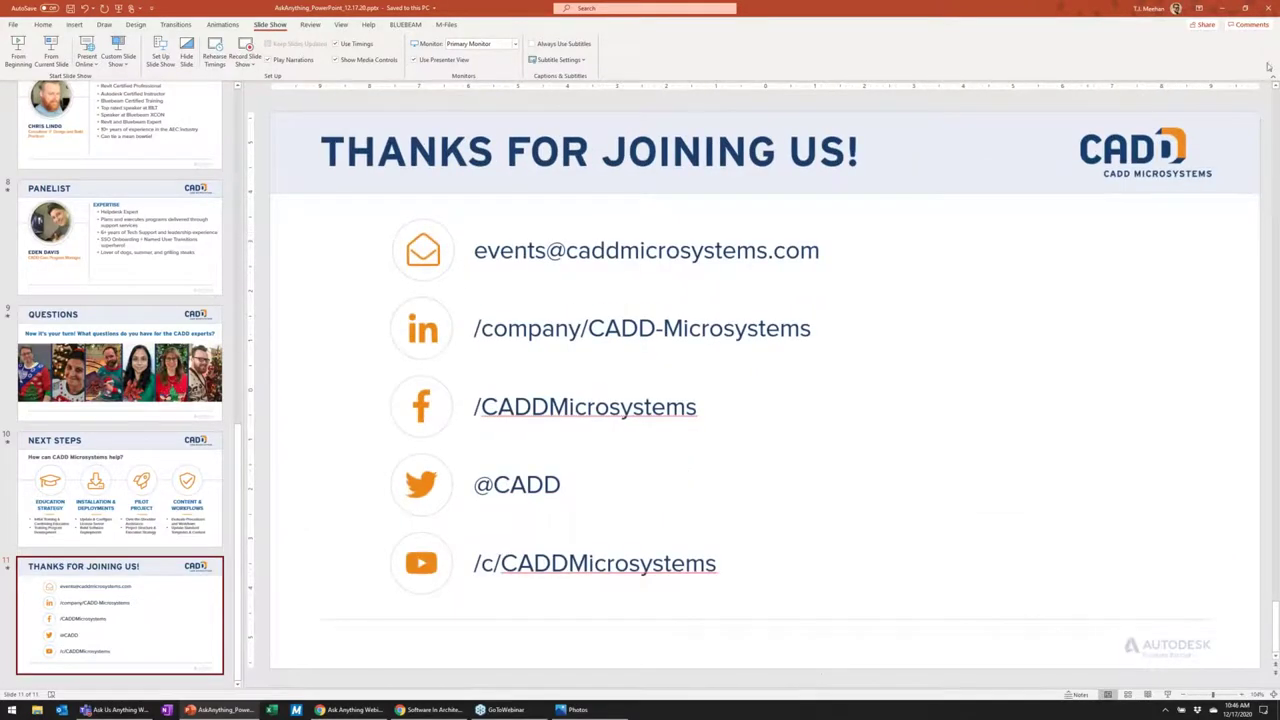
pyautogui.click(1272, 78)
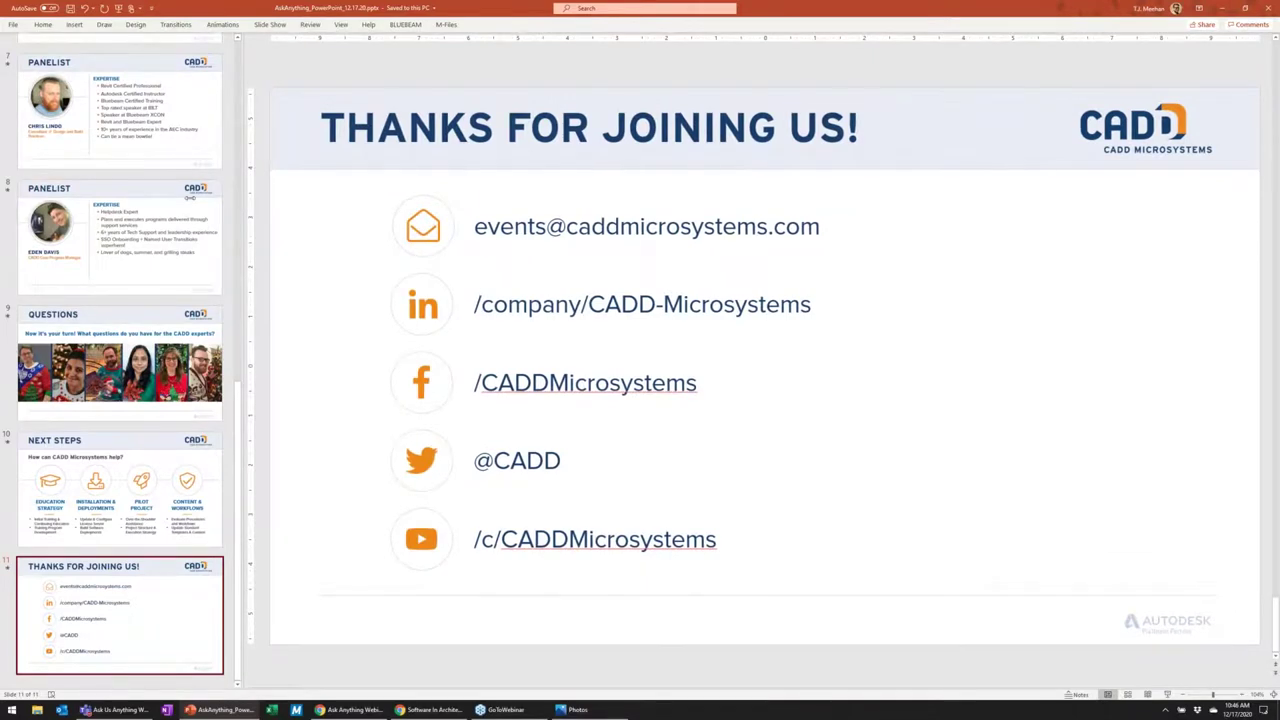
pyautogui.moveTo(237, 200); pyautogui.dragTo(20, 210)
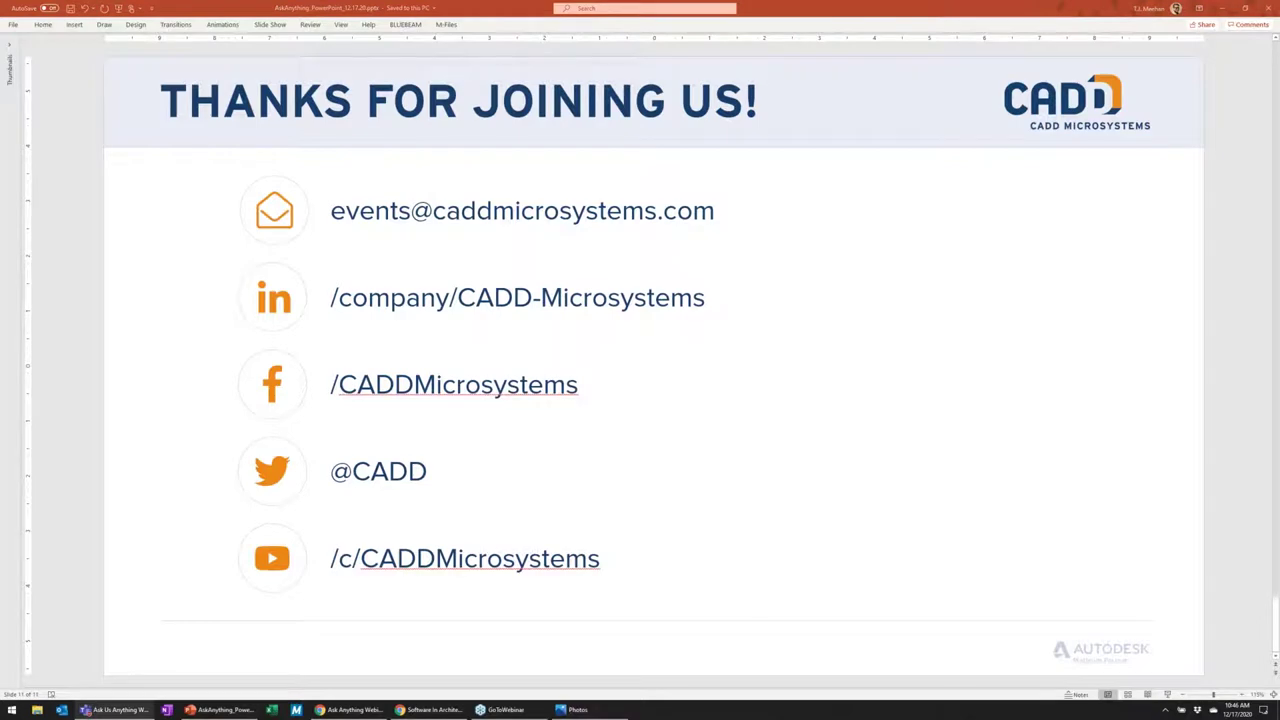
# - Leave PowerPoint with Alt+Tab to reach the empty Bluebeam Revu workspace
pyautogui.hotkey('alt', 'Tab')
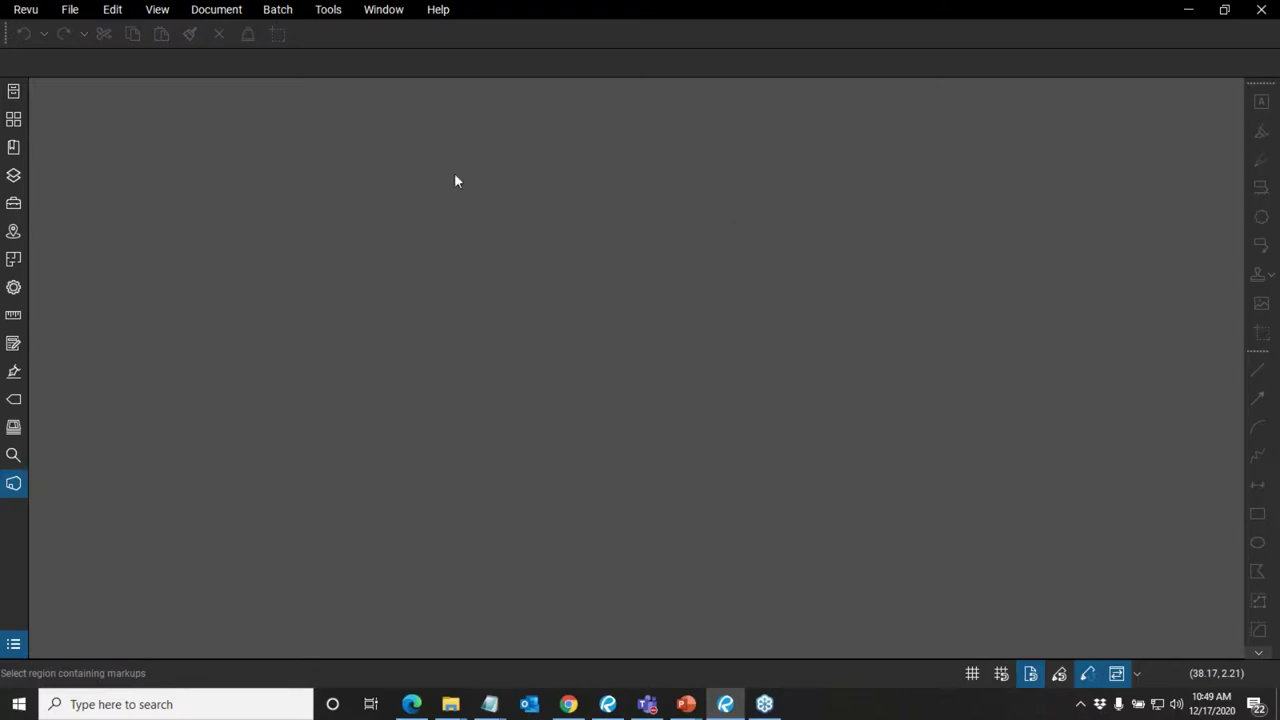
# - Start a PDF combine and add every sheet file from A1.01 through S2.02 in the Full Set folder
pyautogui.click(72, 12)
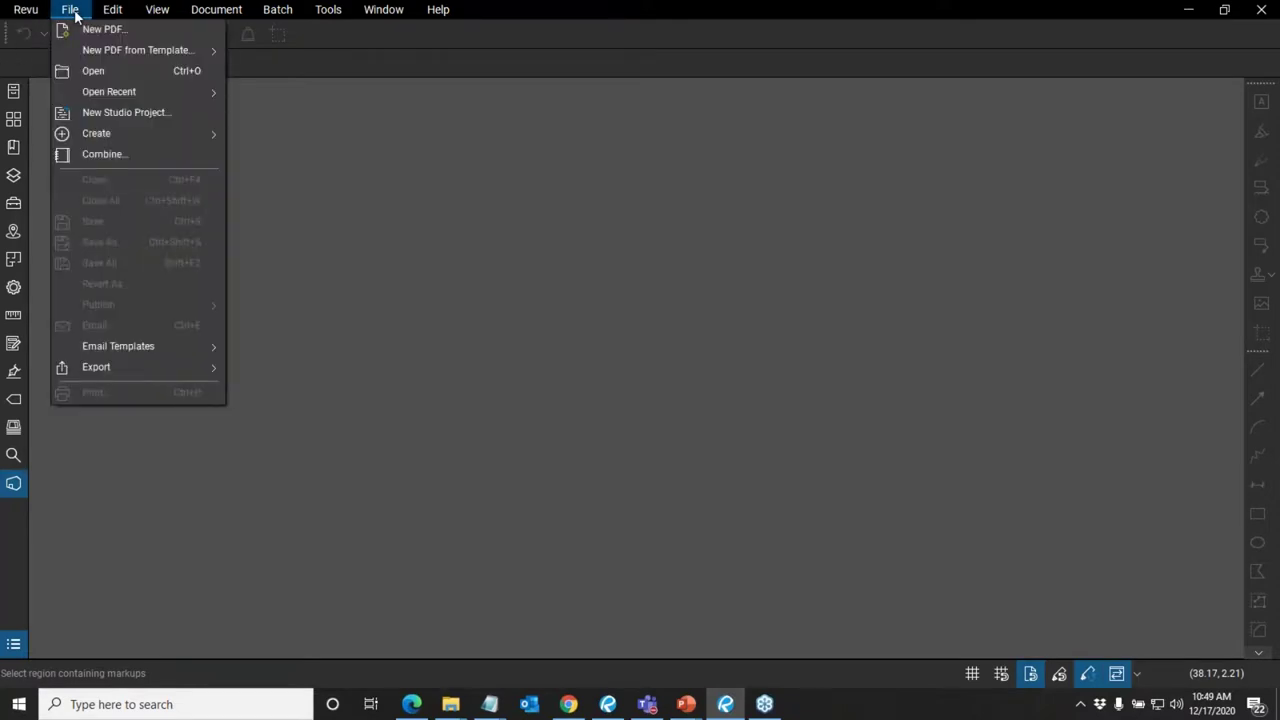
pyautogui.click(99, 156)
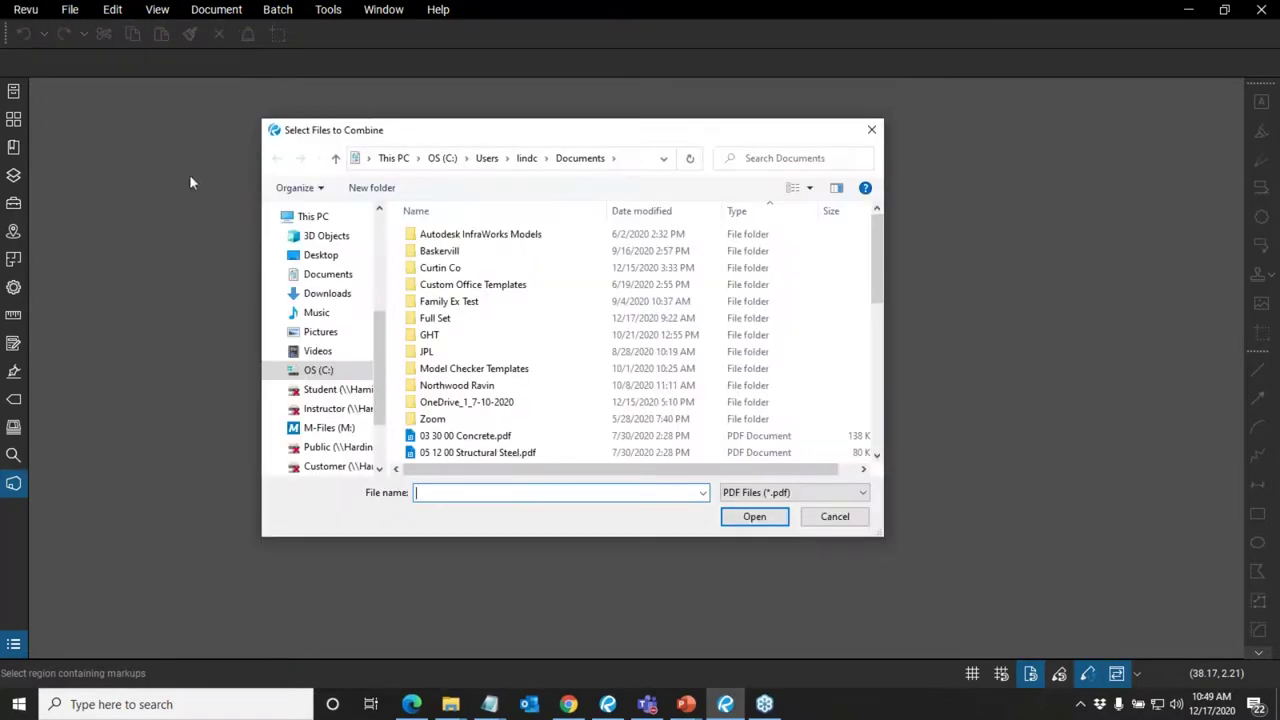
pyautogui.doubleClick(448, 318)
pyautogui.scroll(-1, 455, 288)
pyautogui.scroll(1, 455, 288)
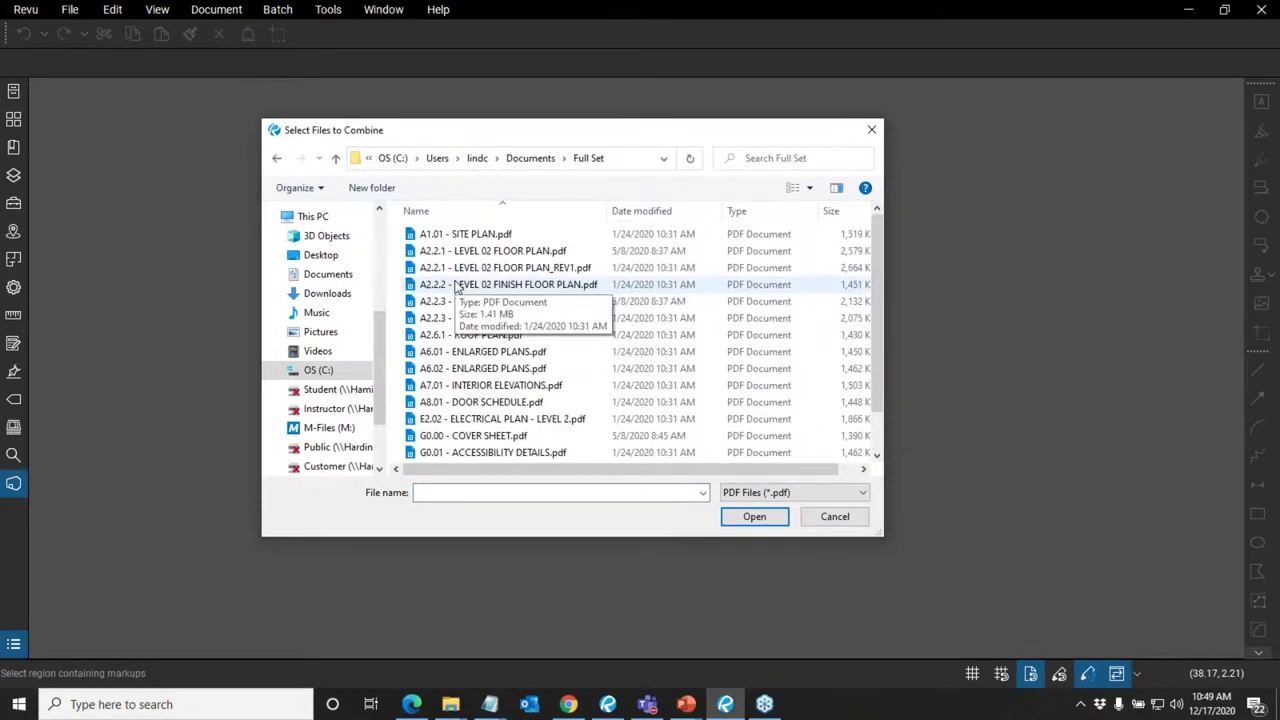
pyautogui.click(460, 236)
pyautogui.scroll(-1, 470, 400)
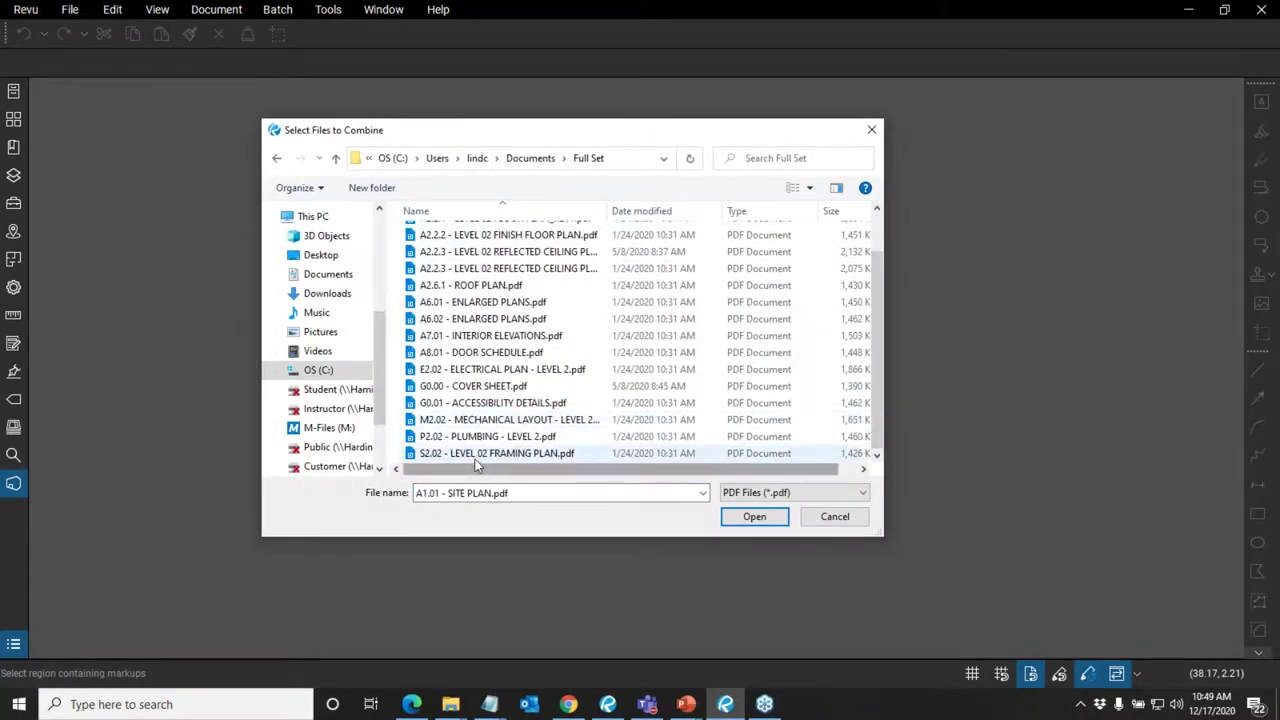
pyautogui.keyDown('shift'); pyautogui.click(480, 454); pyautogui.keyUp('shift')
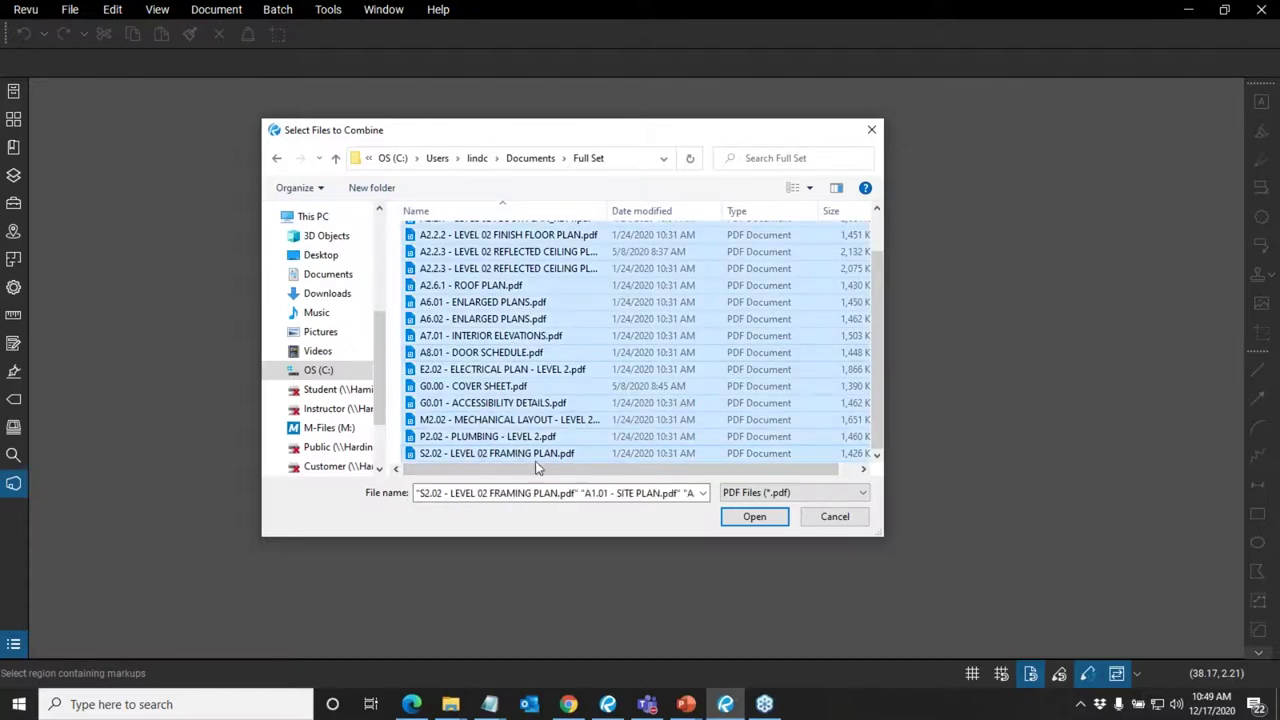
pyautogui.click(752, 516)
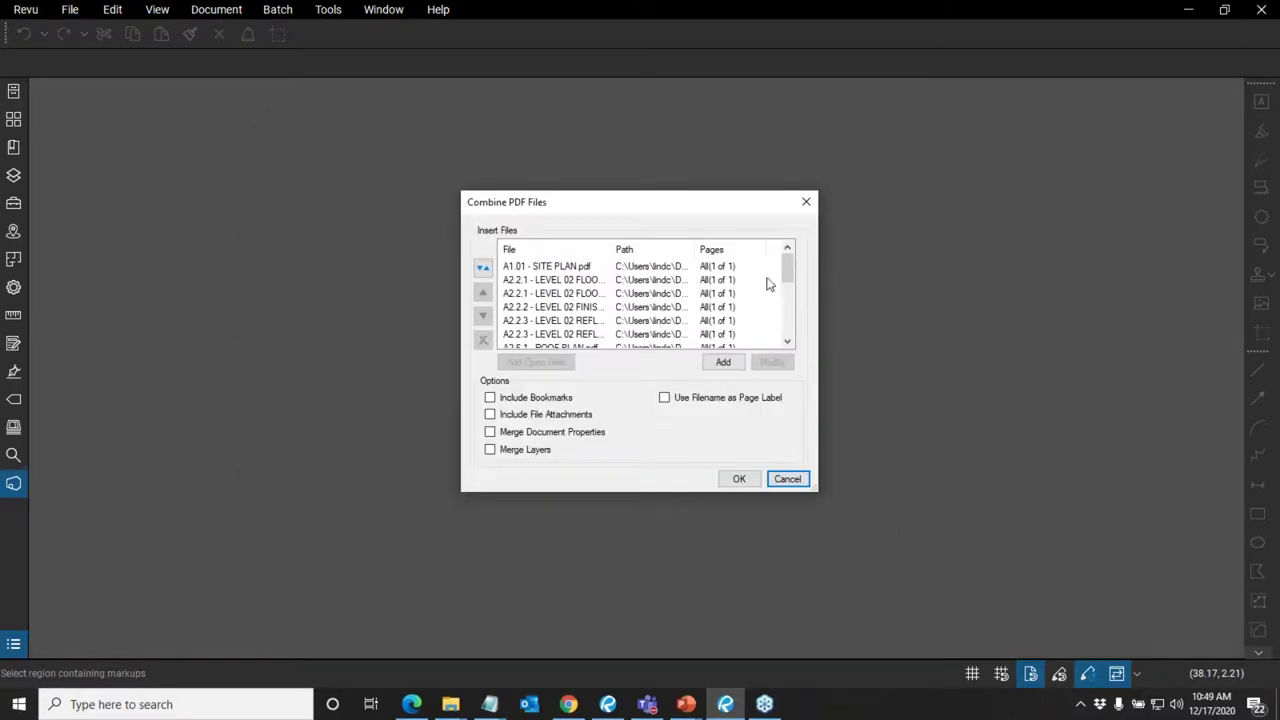
# - Move the G0.00 cover sheet and G0.01 accessibility sheet to the top of the combine list
pyautogui.moveTo(786, 270); pyautogui.dragTo(789, 325)
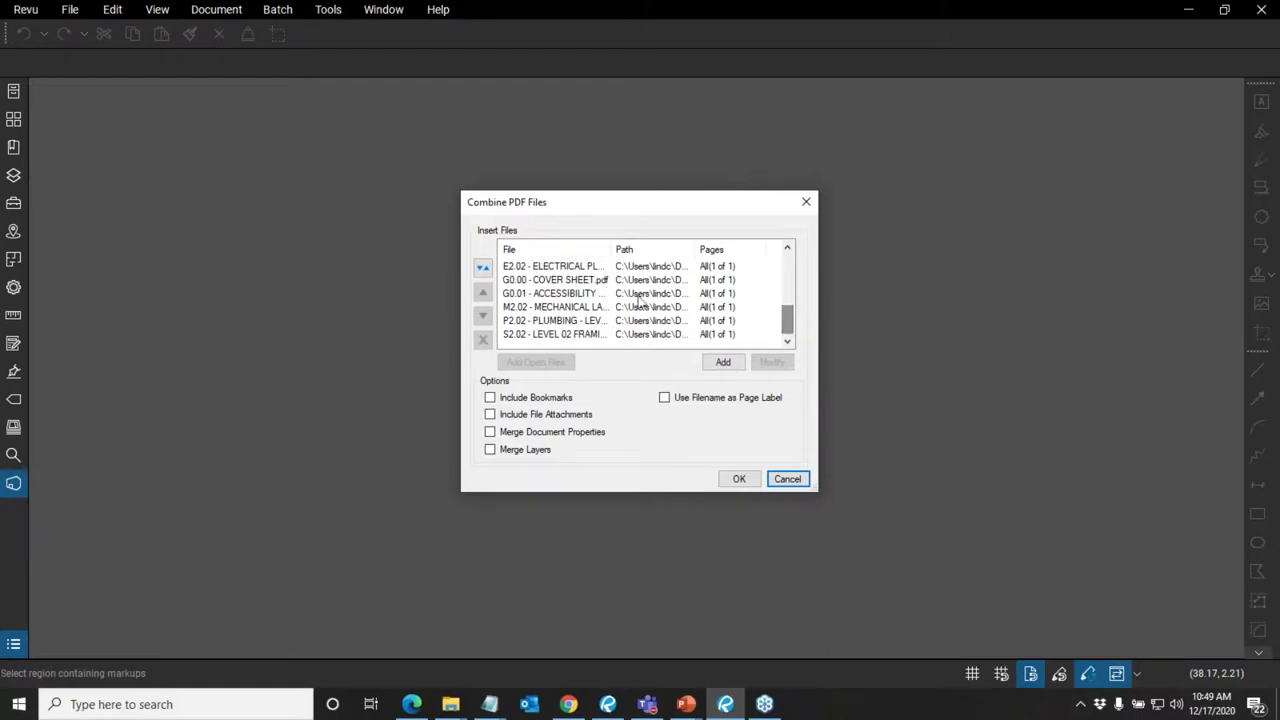
pyautogui.click(580, 282)
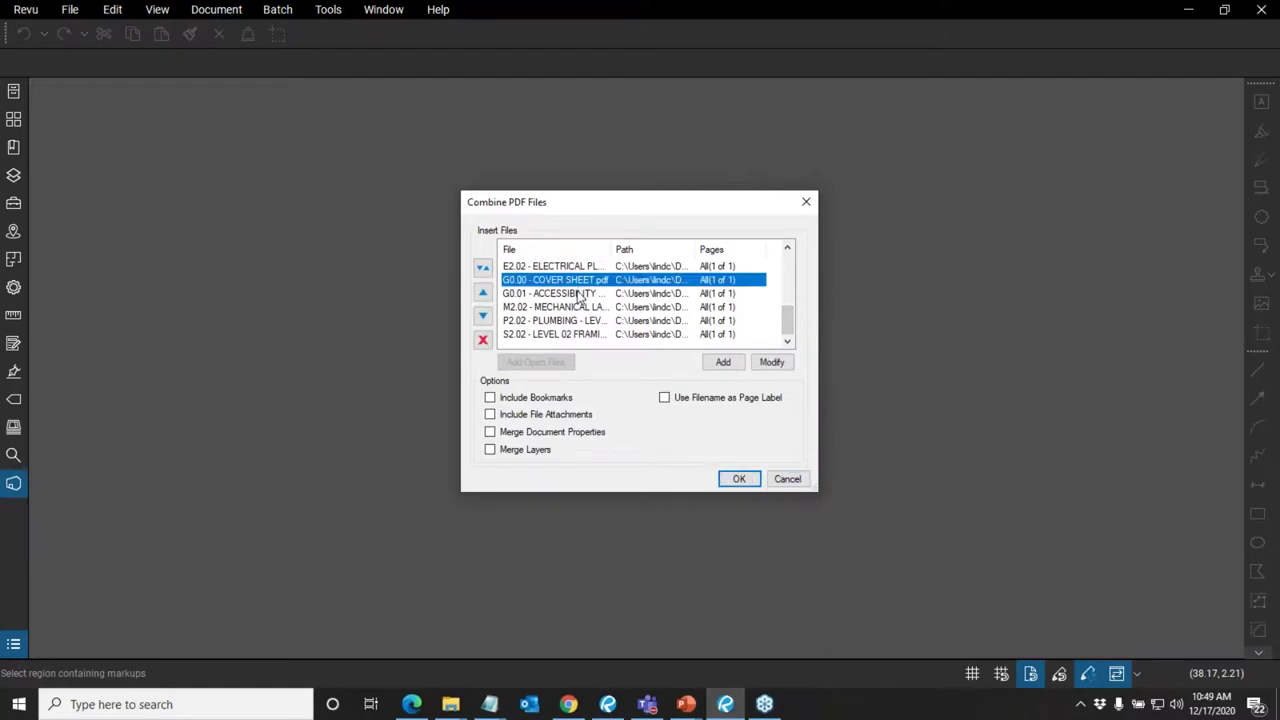
pyautogui.keyDown('shift'); pyautogui.click(578, 295); pyautogui.keyUp('shift')
pyautogui.click(484, 292)
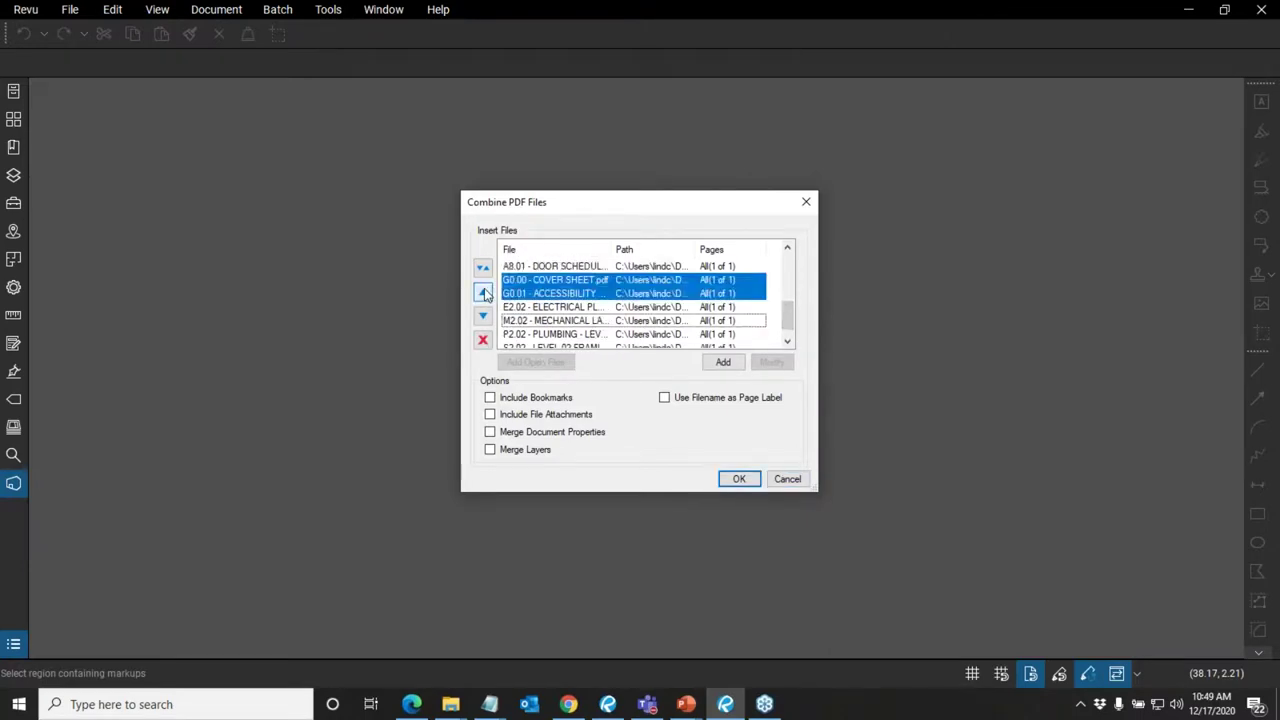
pyautogui.click(484, 292)
pyautogui.click(484, 292)
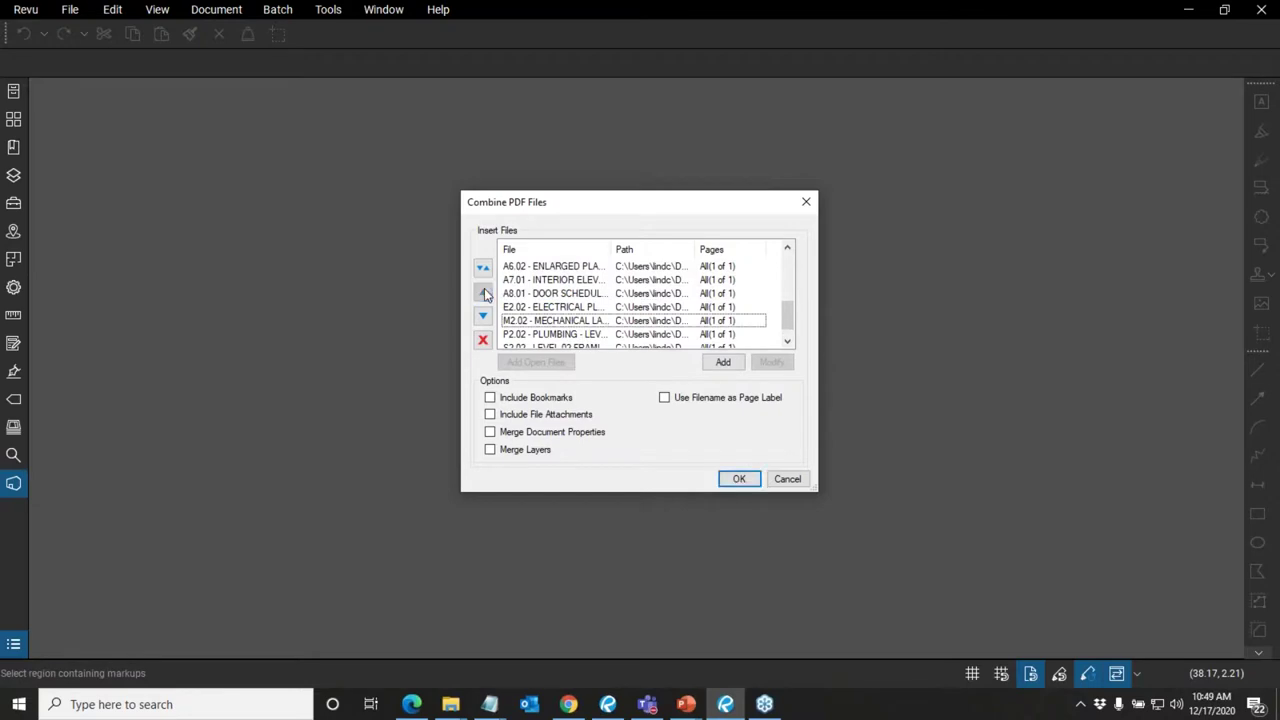
pyautogui.moveTo(787, 315); pyautogui.dragTo(789, 266)
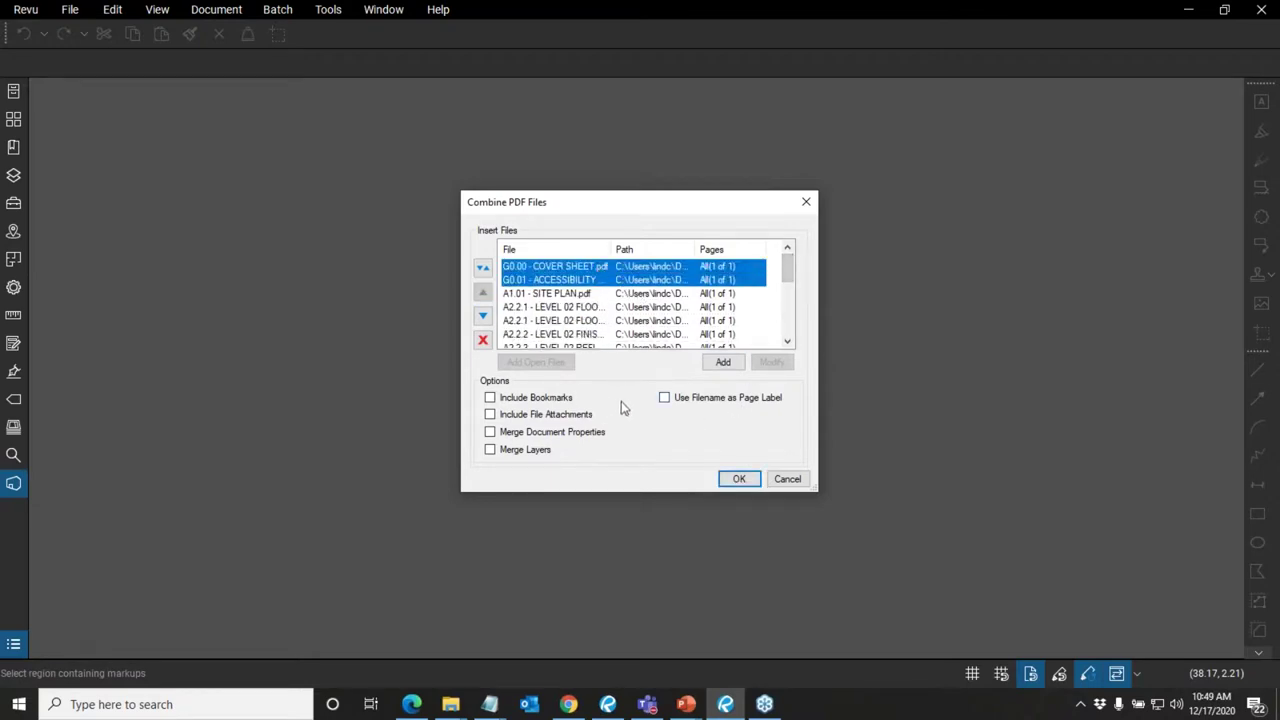
# - Use file names as page labels, merge into a 17-page document, and view its page thumbnails
pyautogui.click(688, 399)
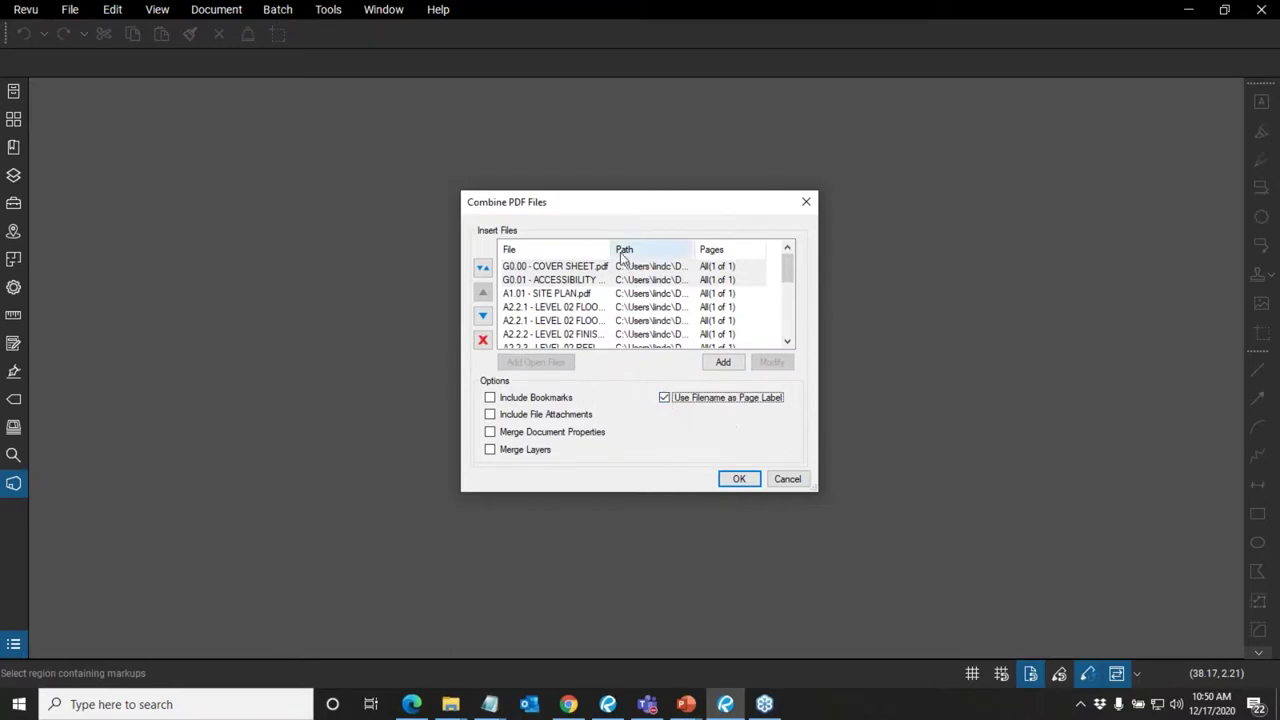
pyautogui.moveTo(610, 249); pyautogui.dragTo(641, 249)
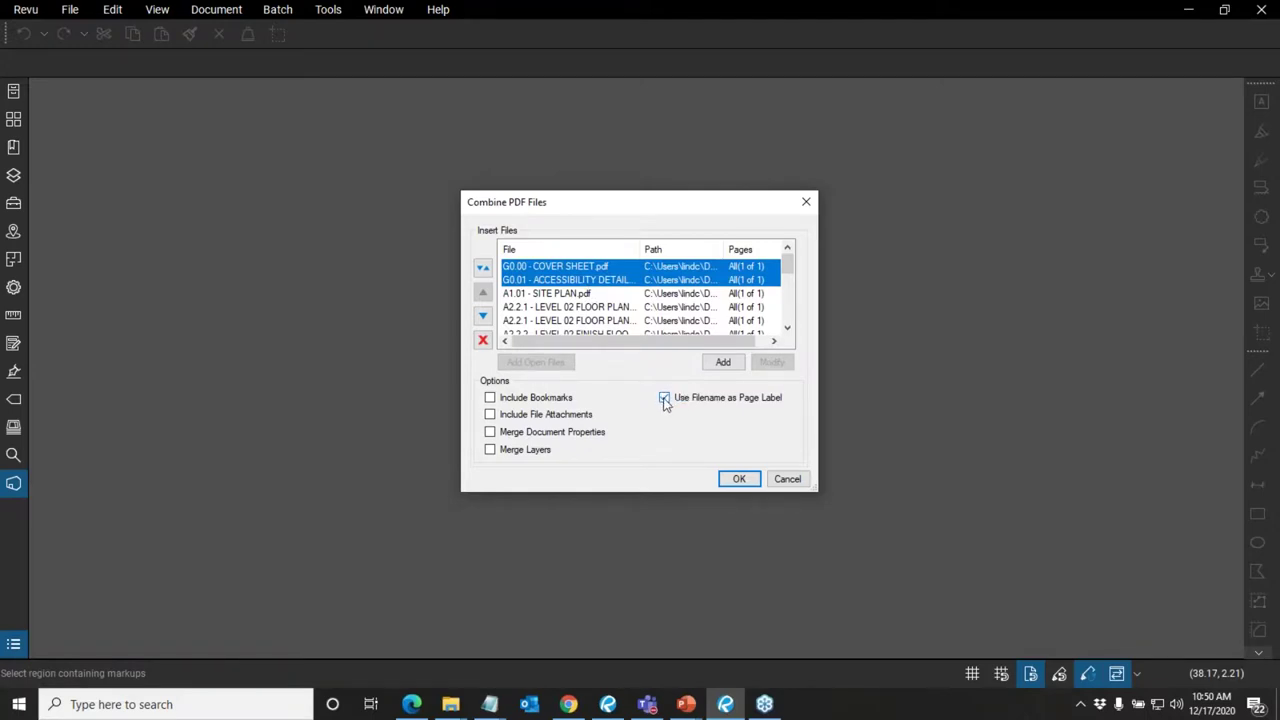
pyautogui.click(736, 477)
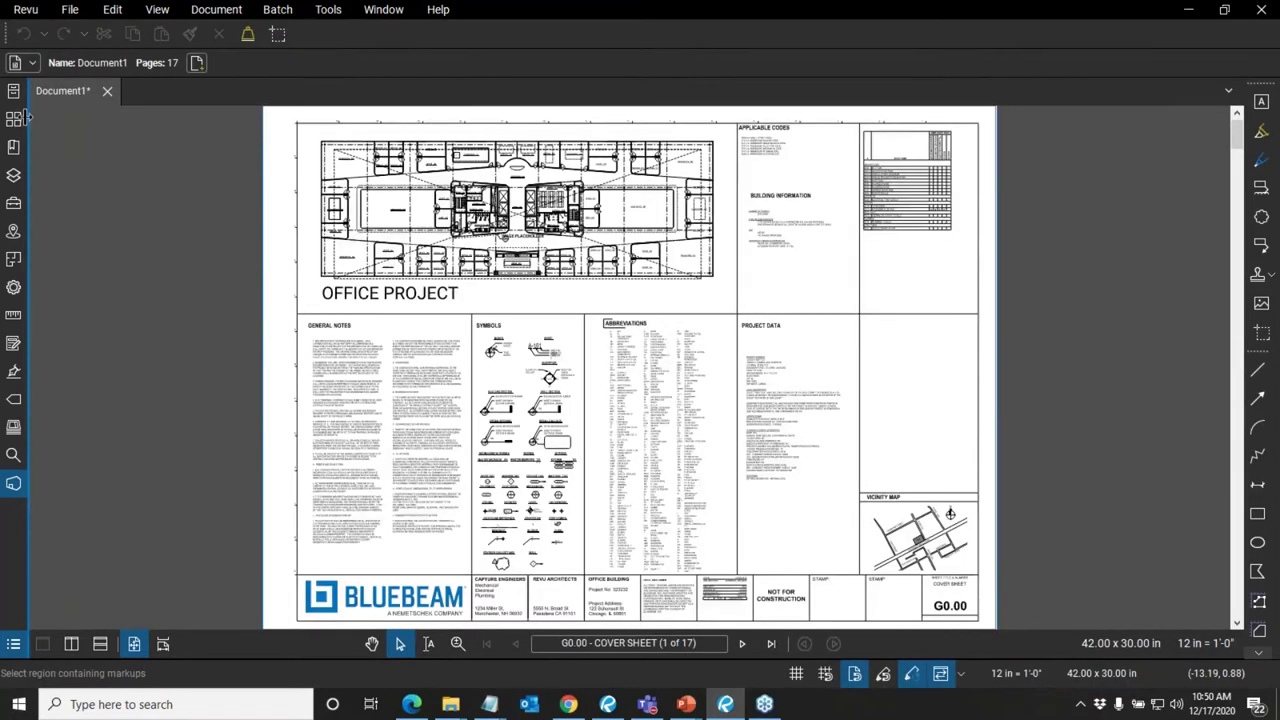
pyautogui.click(13, 119)
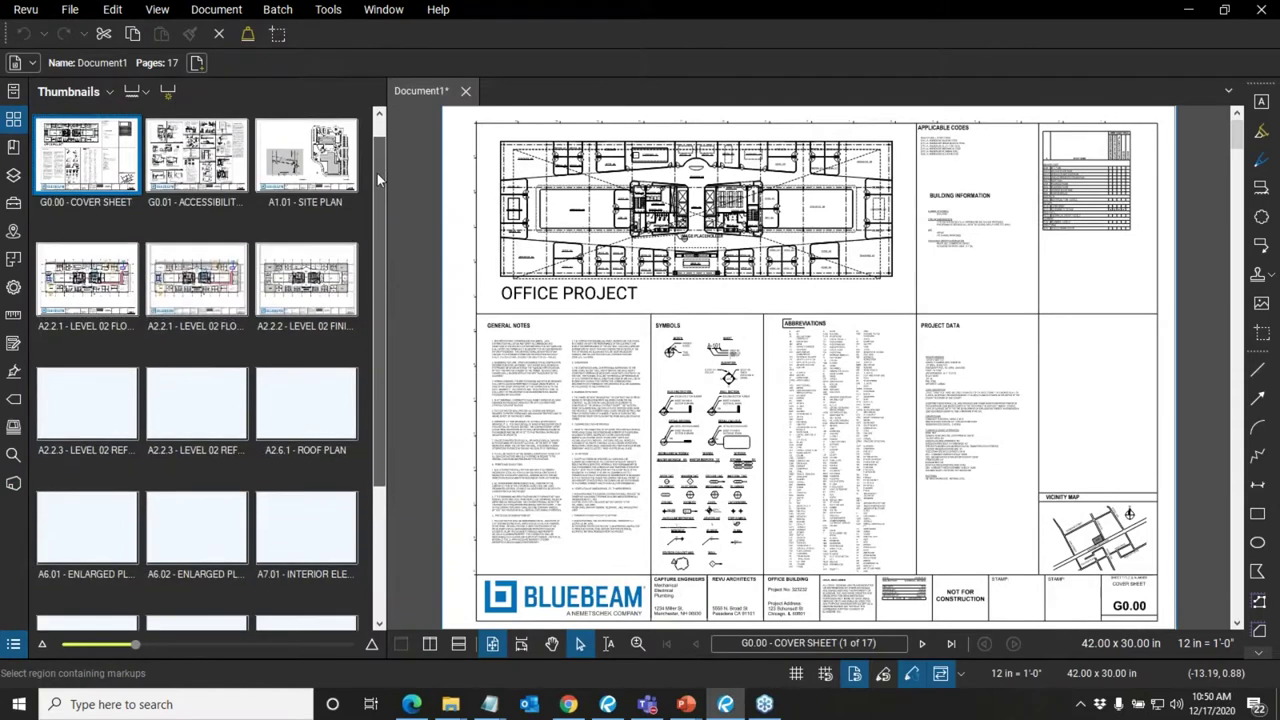
pyautogui.moveTo(377, 173)
pyautogui.mouseDown()
pyautogui.moveTo(374, 295)
pyautogui.moveTo(374, 148)
pyautogui.mouseUp()
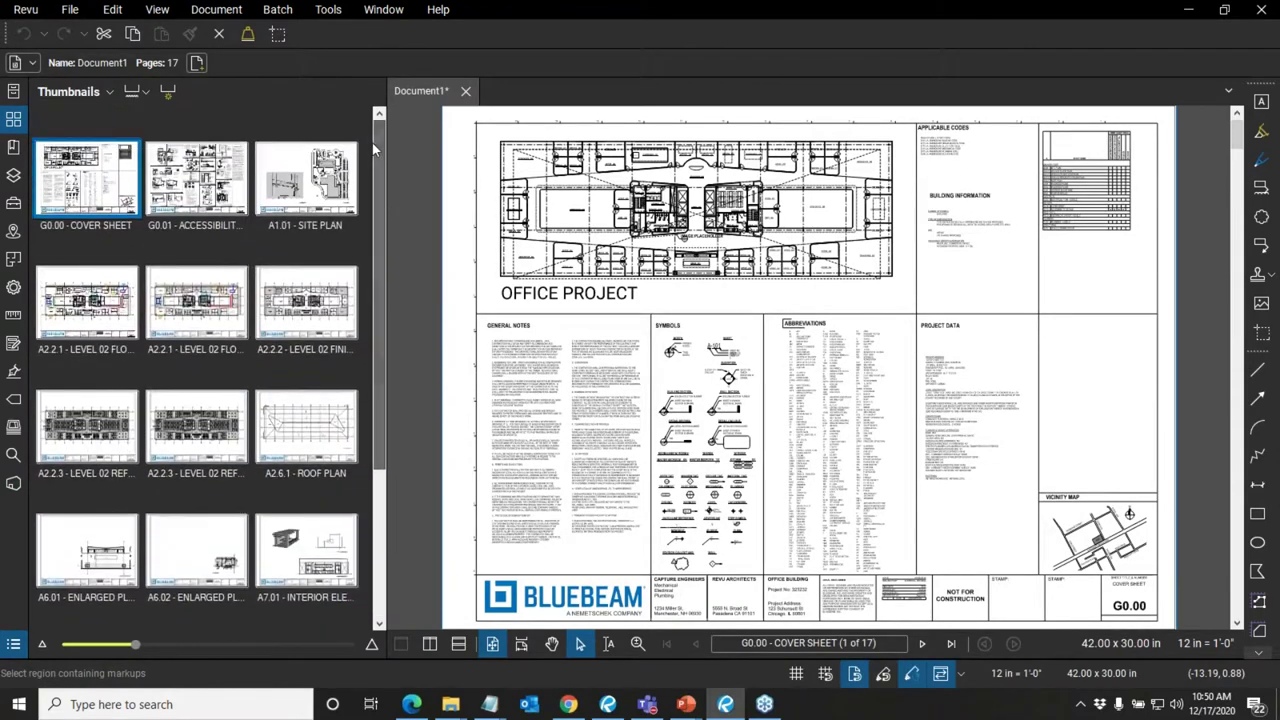
# - Display the empty Bookmarks panel of the combined Document1
pyautogui.click(11, 148)
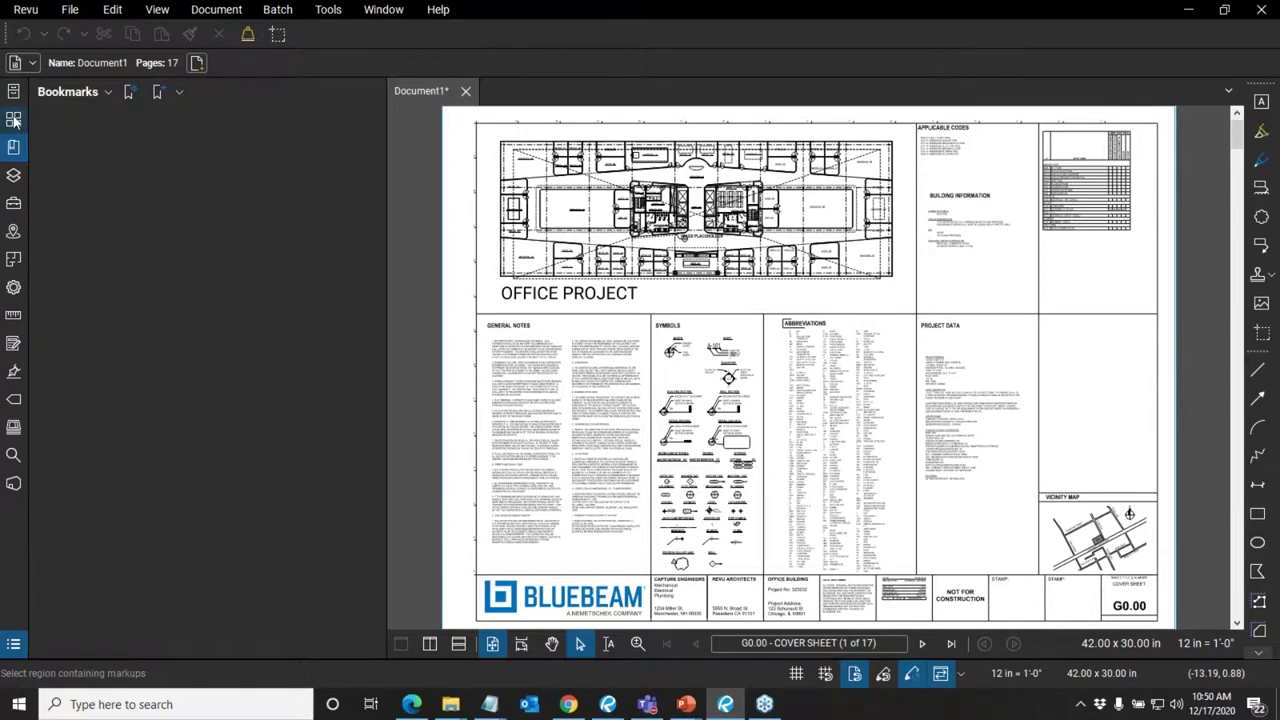
pyautogui.click(13, 121)
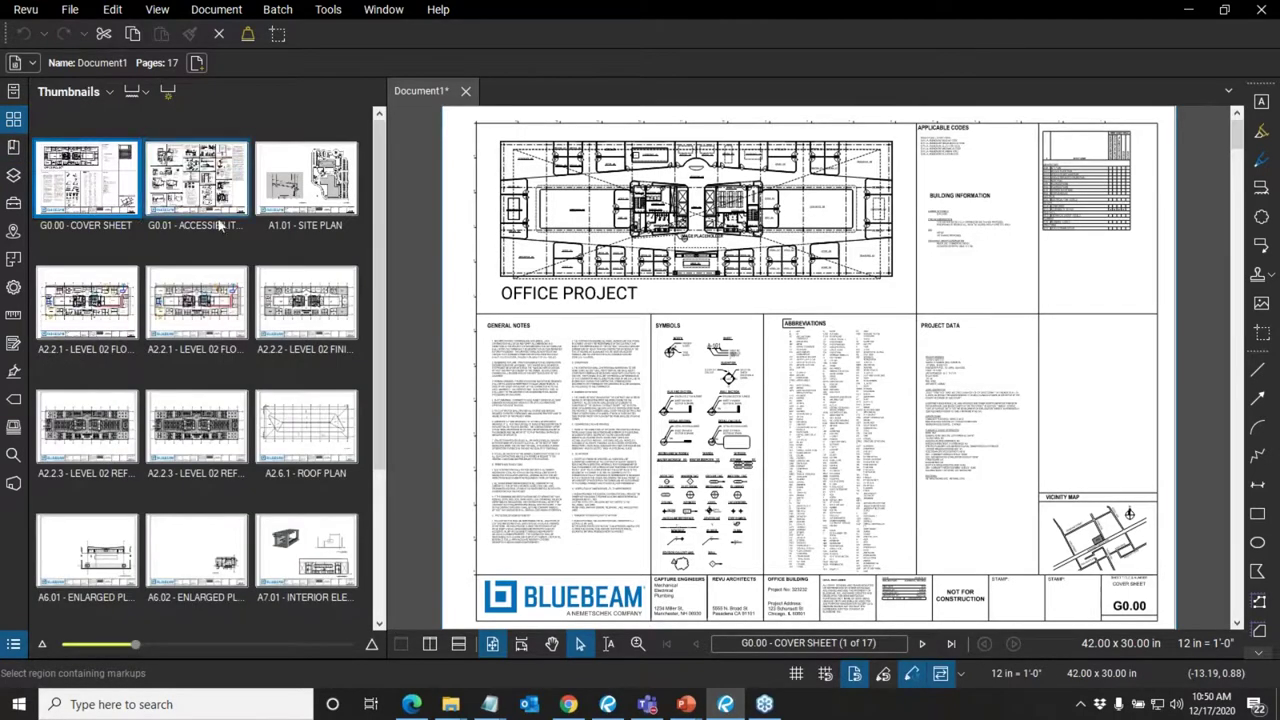
pyautogui.click(13, 147)
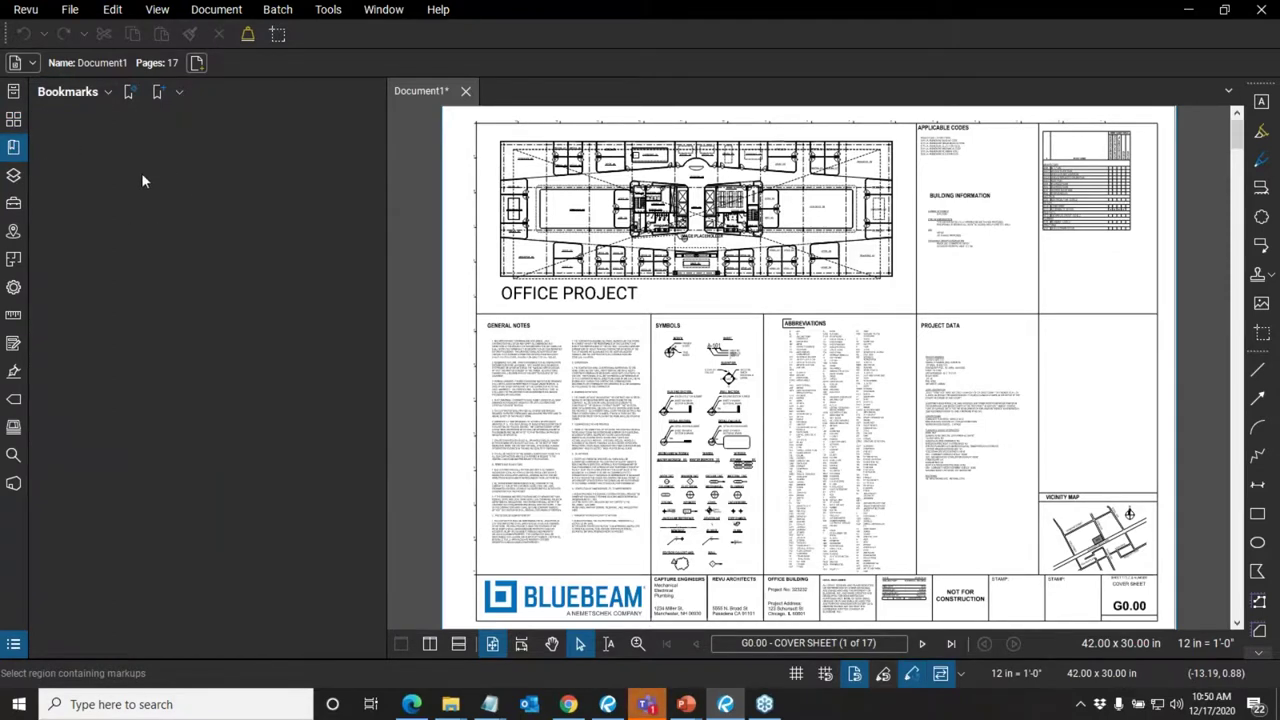
# - Generate bookmarks from page labels for pages 1-17, then test sheets like A2.6.1 ROOF PLAN and A1.01 SITE PLAN
pyautogui.click(127, 97)
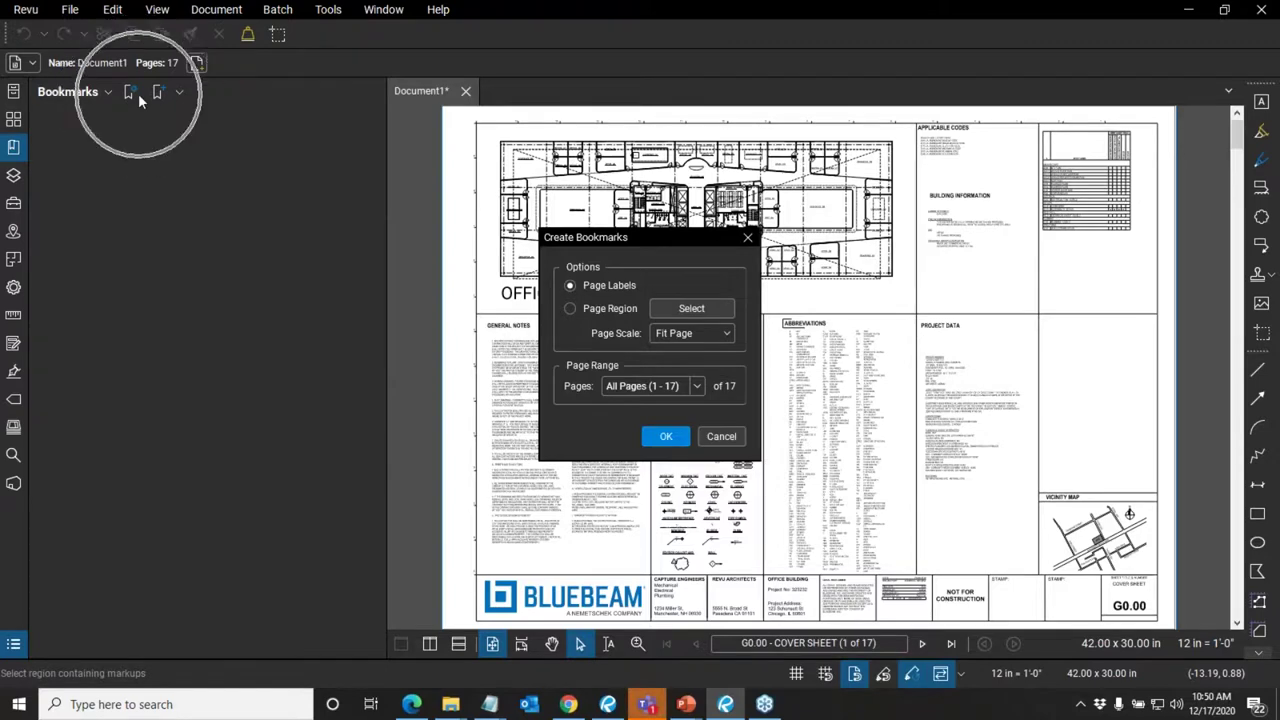
pyautogui.click(666, 438)
pyautogui.click(146, 215)
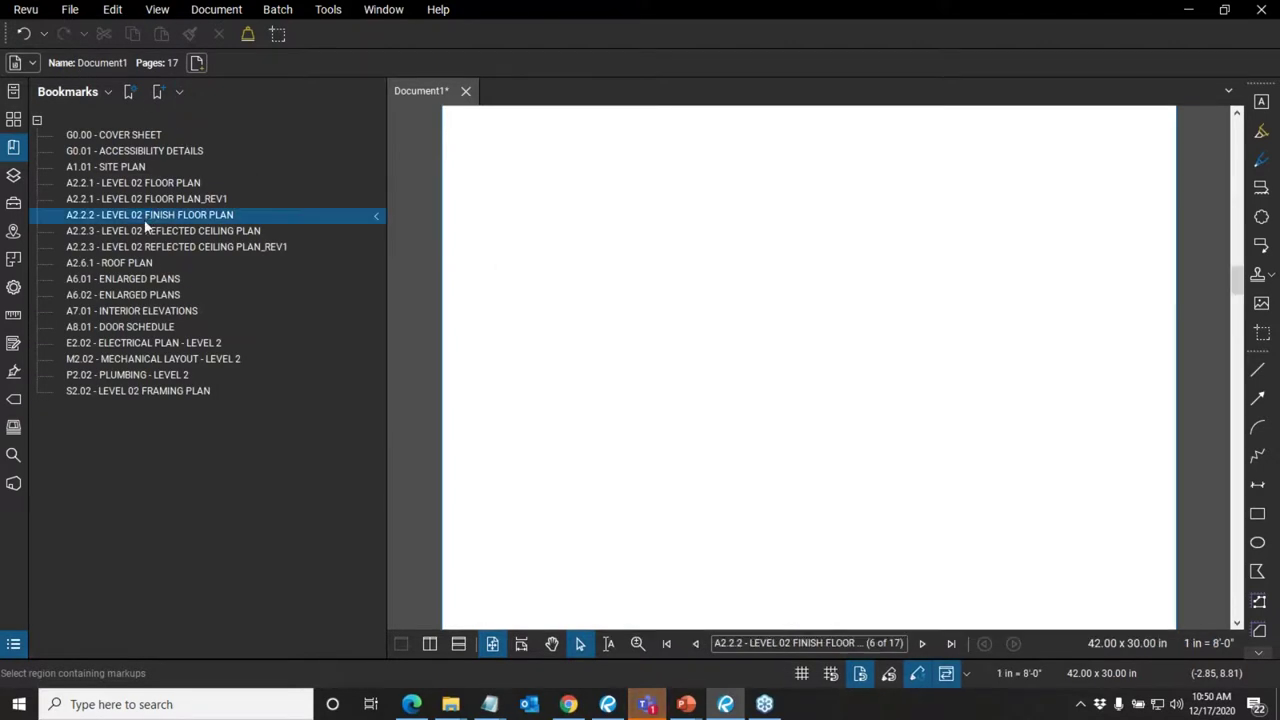
pyautogui.click(148, 263)
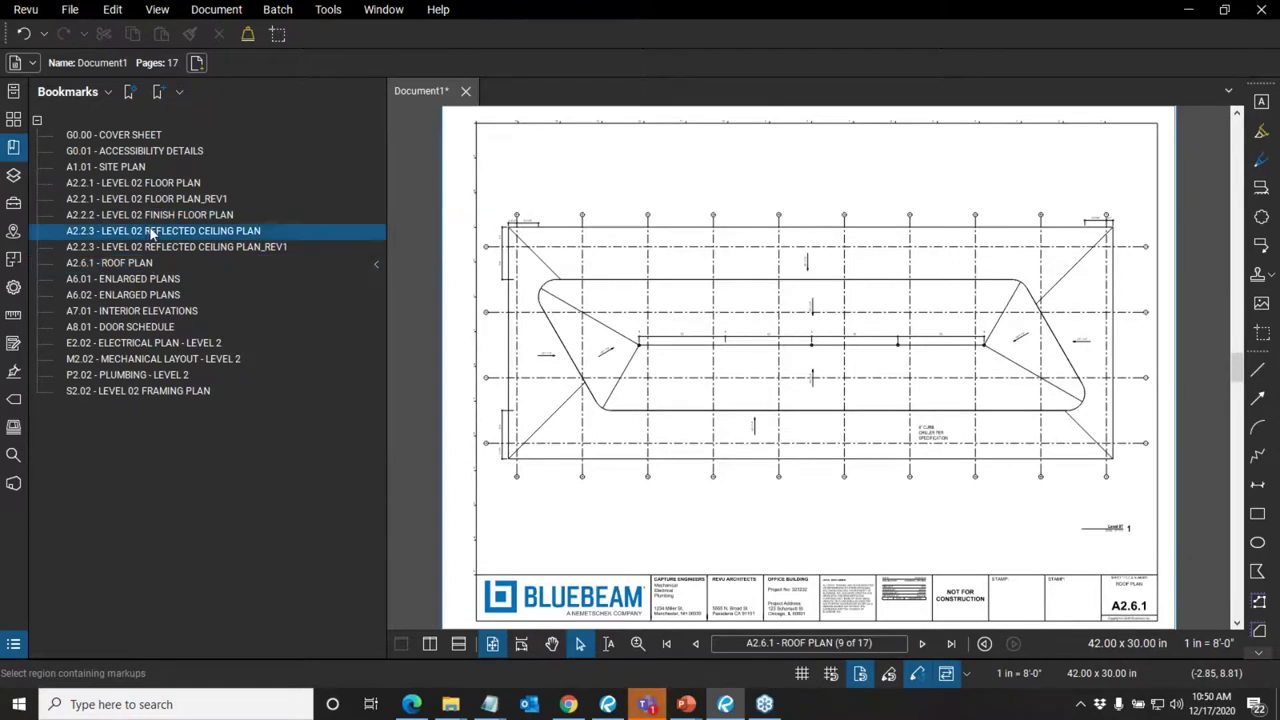
pyautogui.click(152, 232)
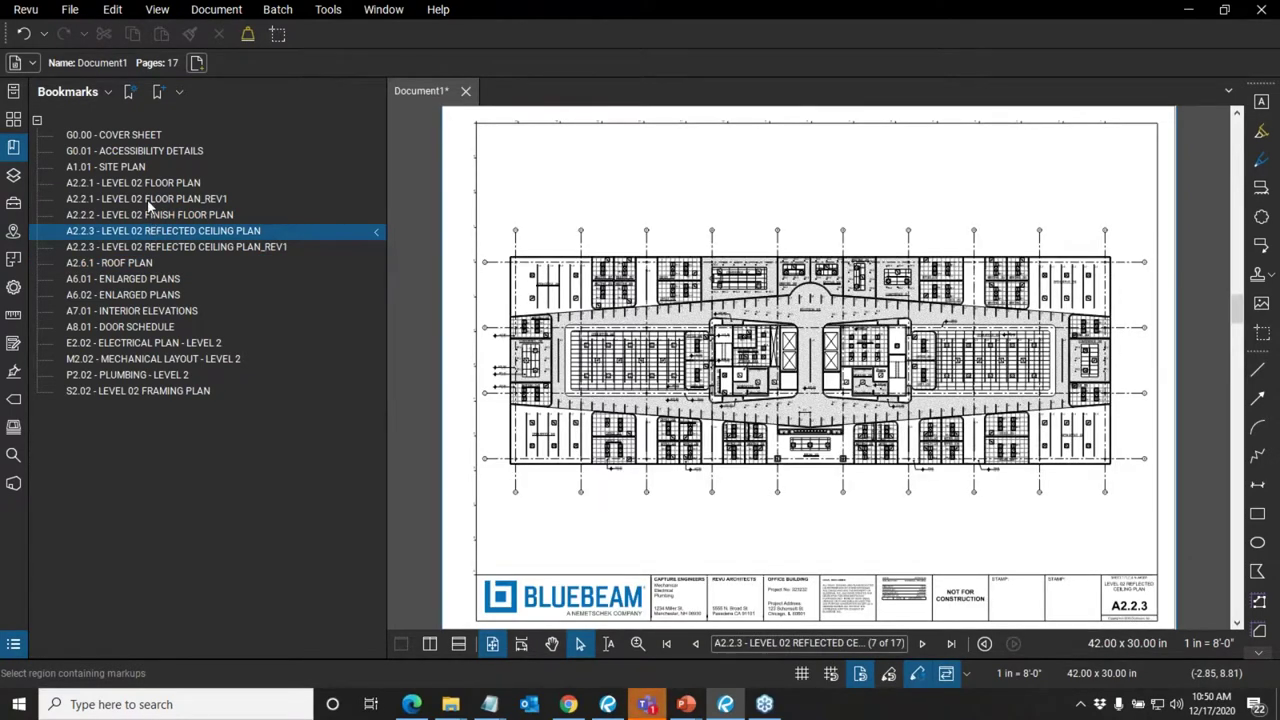
pyautogui.click(148, 202)
pyautogui.click(147, 186)
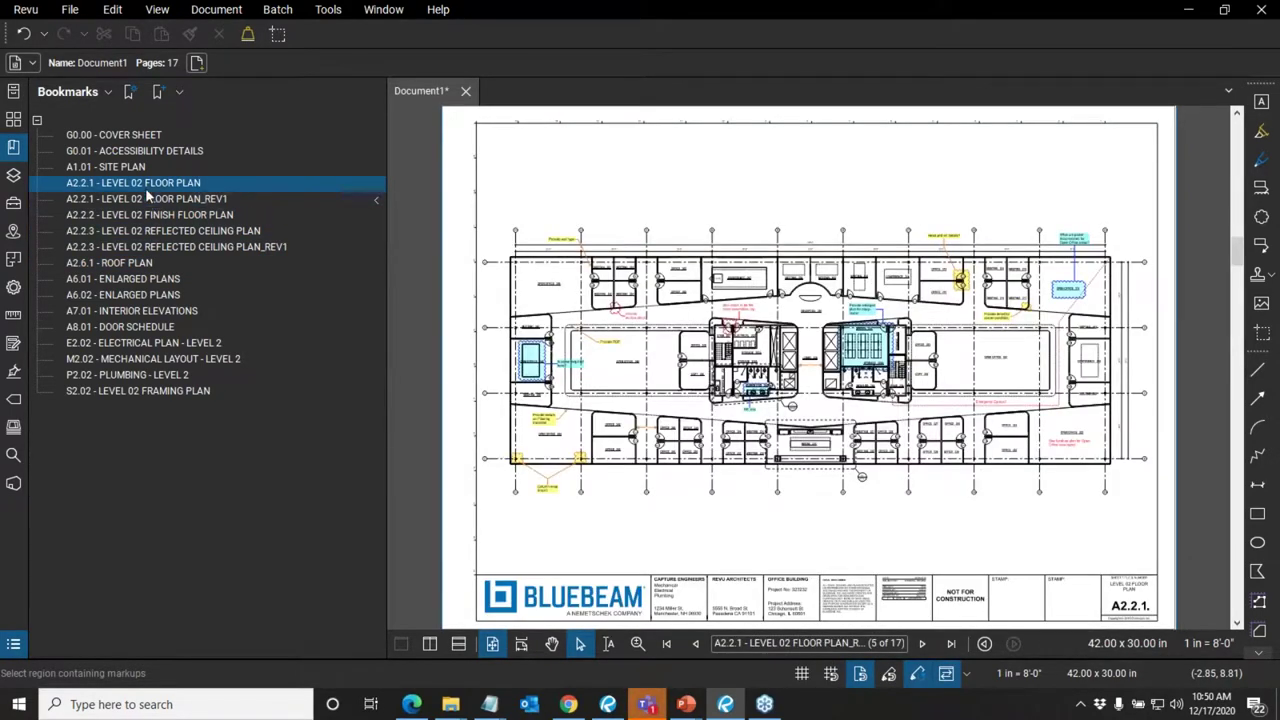
pyautogui.click(140, 171)
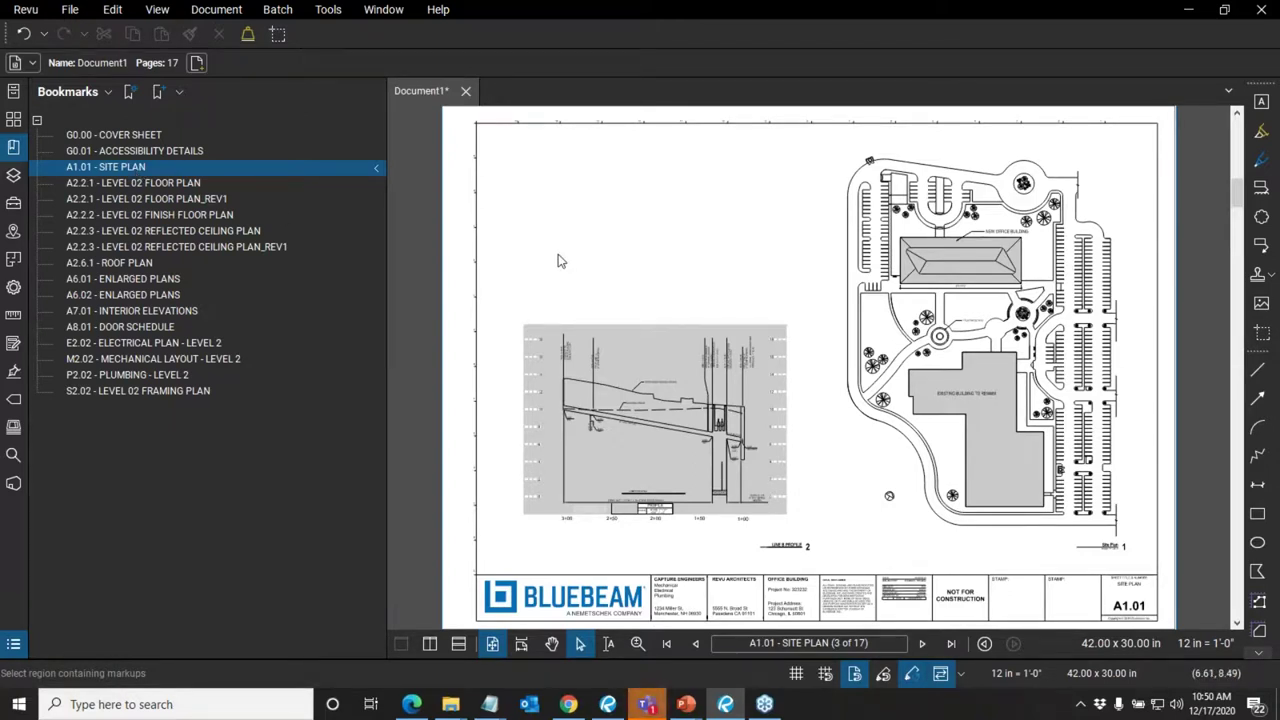
# - In the Thumbnails panel, go to the G0.00 cover sheet and select all 17 pages
pyautogui.click(24, 121)
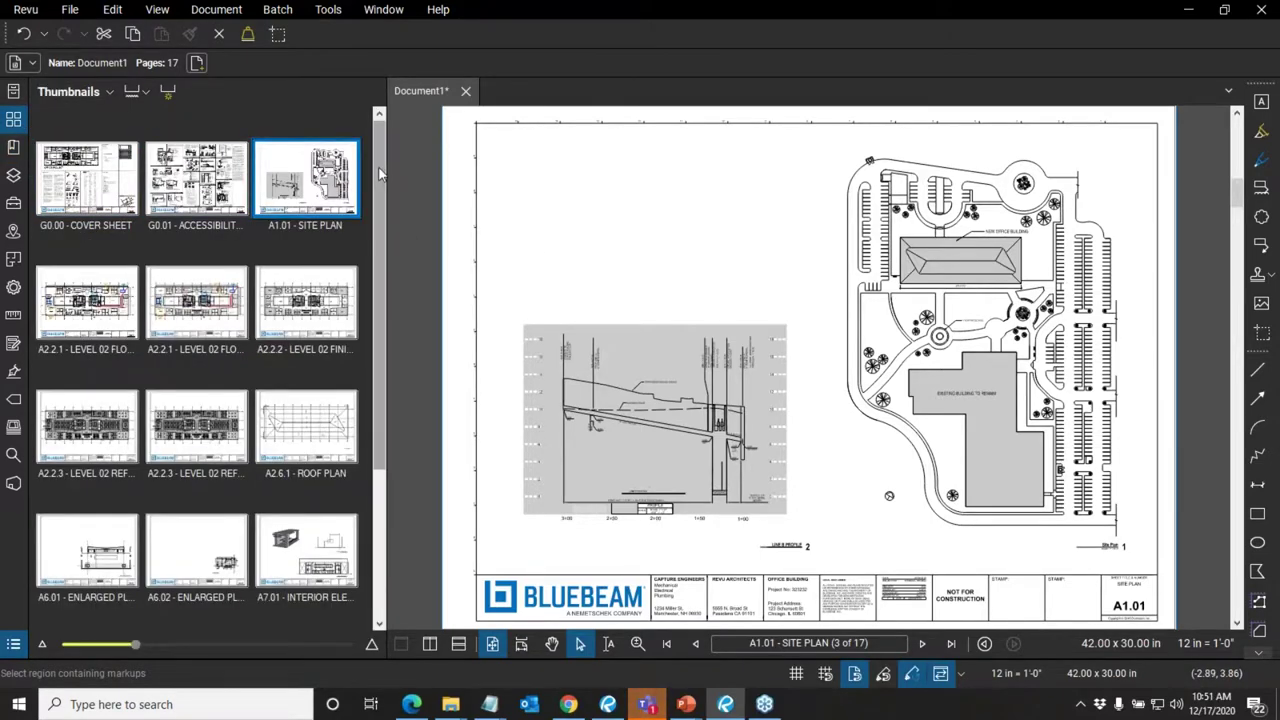
pyautogui.moveTo(381, 174)
pyautogui.mouseDown()
pyautogui.moveTo(376, 304)
pyautogui.moveTo(390, 185)
pyautogui.mouseUp()
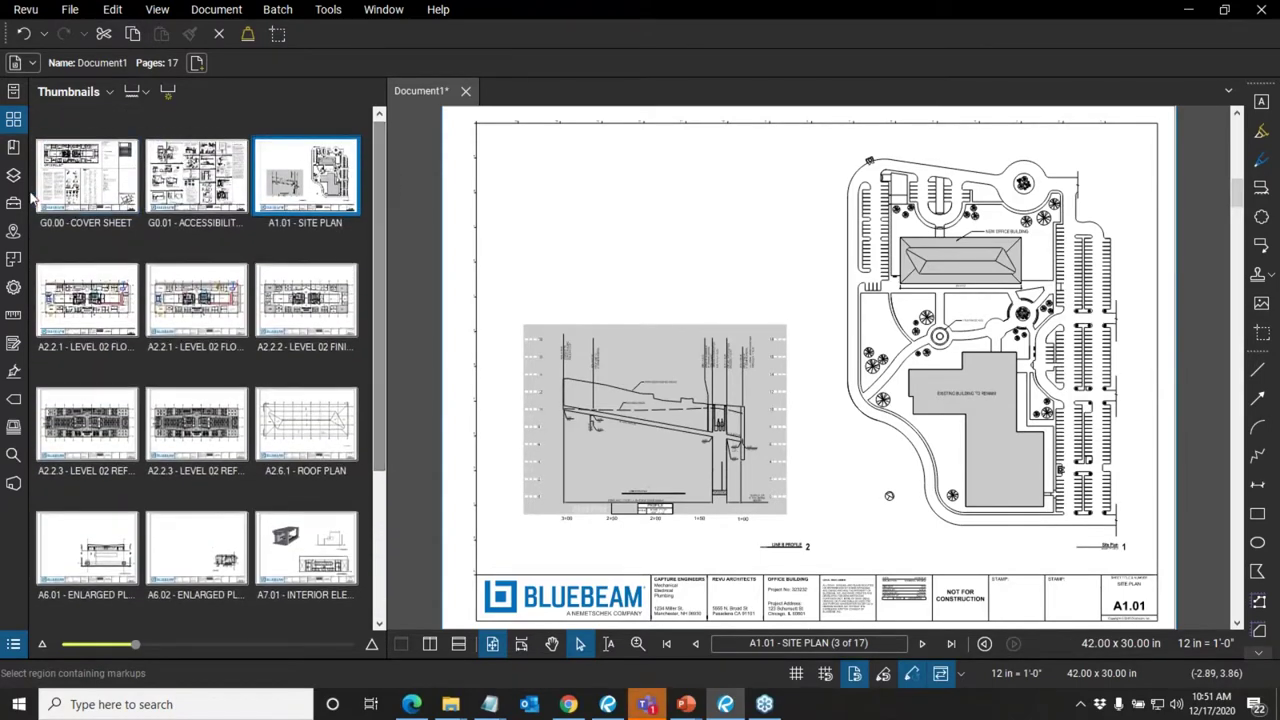
pyautogui.click(86, 150)
pyautogui.scroll(-3, 196, 576)
pyautogui.hotkey('ctrl', 'a')
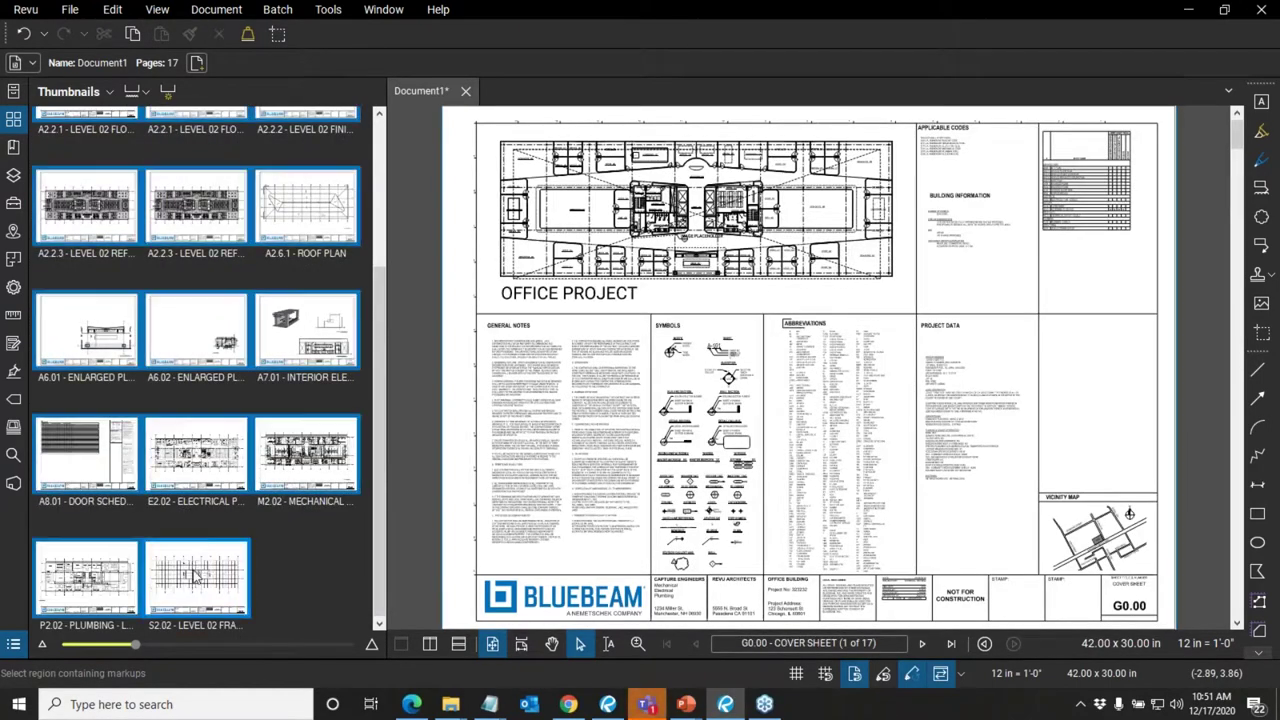
# - Extract the pages as separate files named by page label, overwriting existing files, then view the Questions slide
pyautogui.rightClick(205, 478)
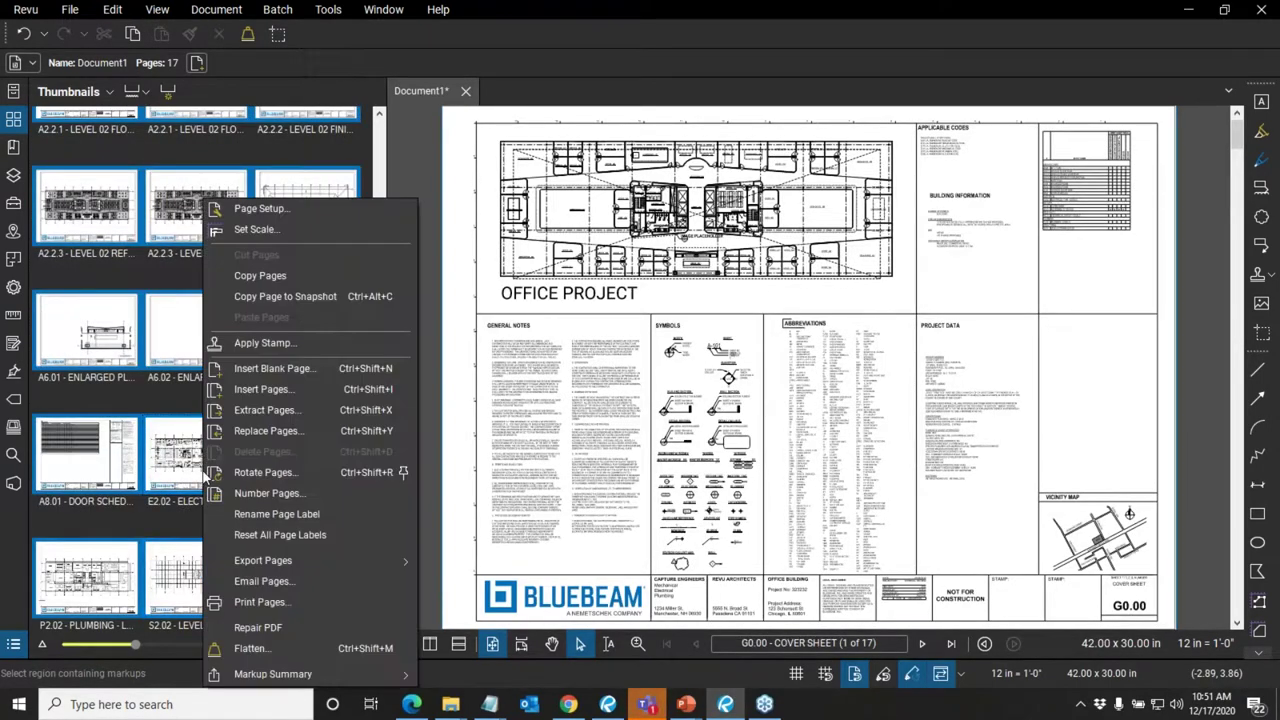
pyautogui.click(270, 410)
pyautogui.click(612, 332)
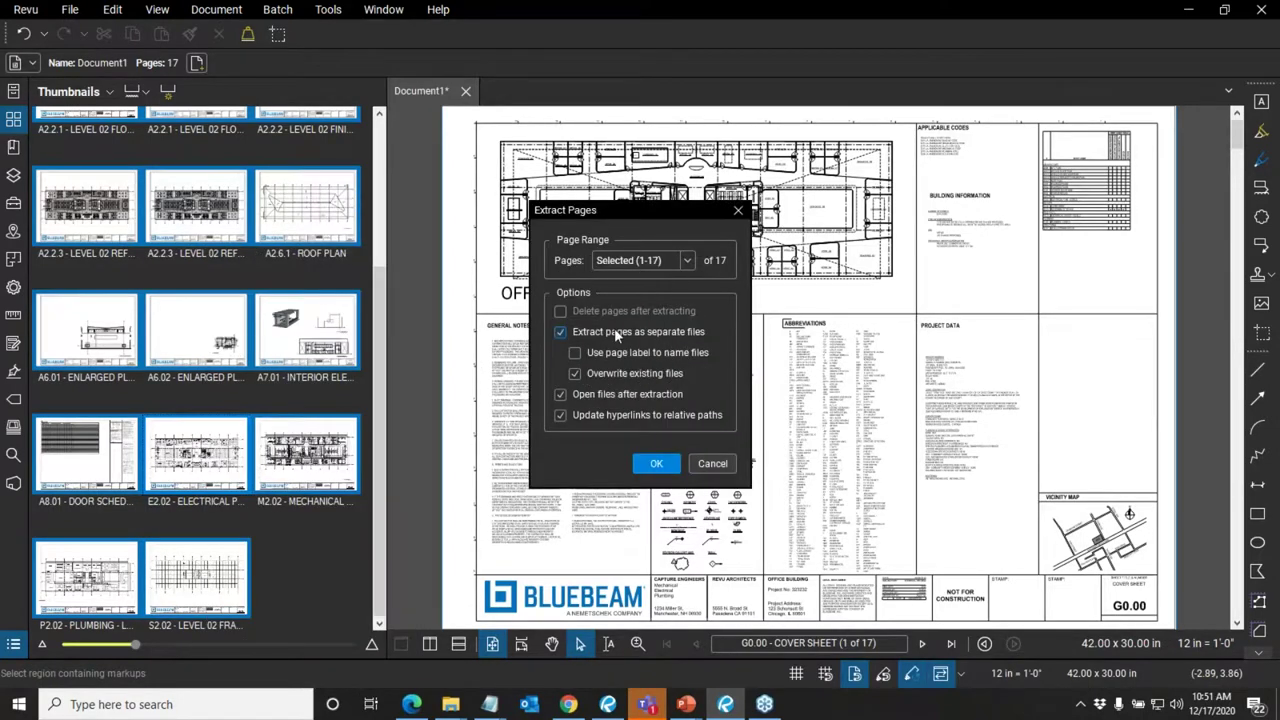
pyautogui.click(622, 373)
pyautogui.click(622, 352)
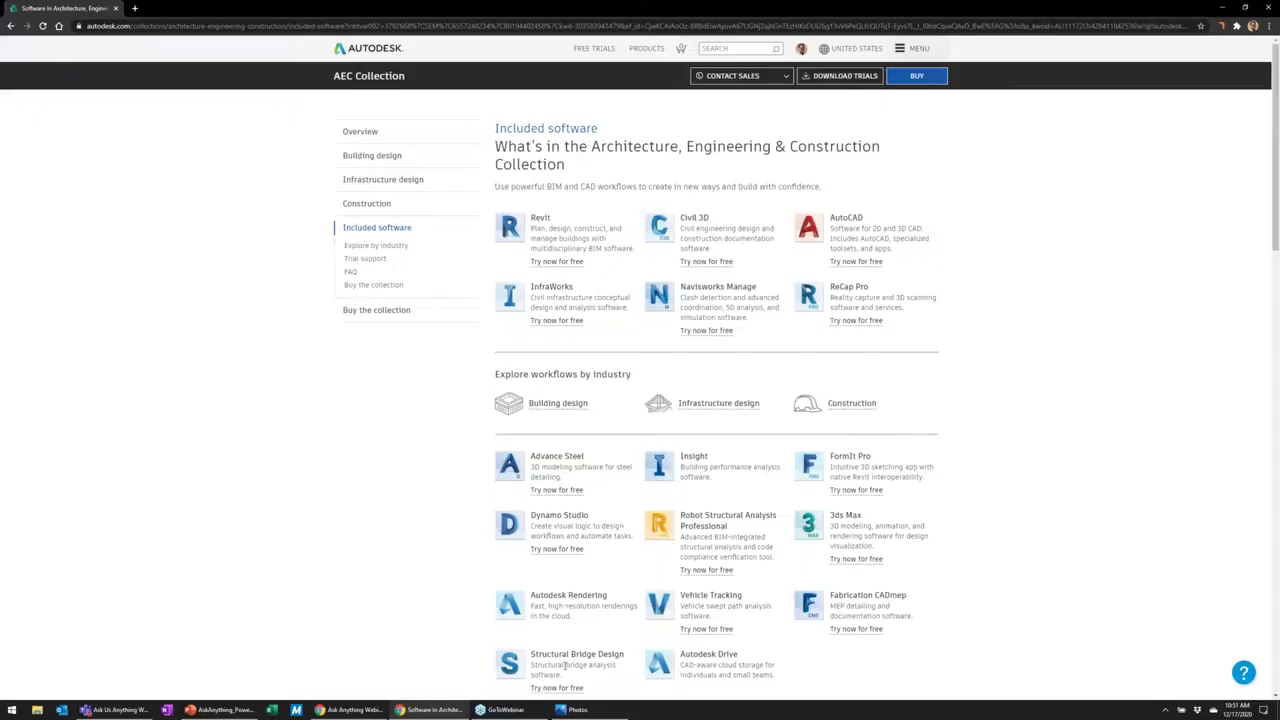
pyautogui.click(590, 709)
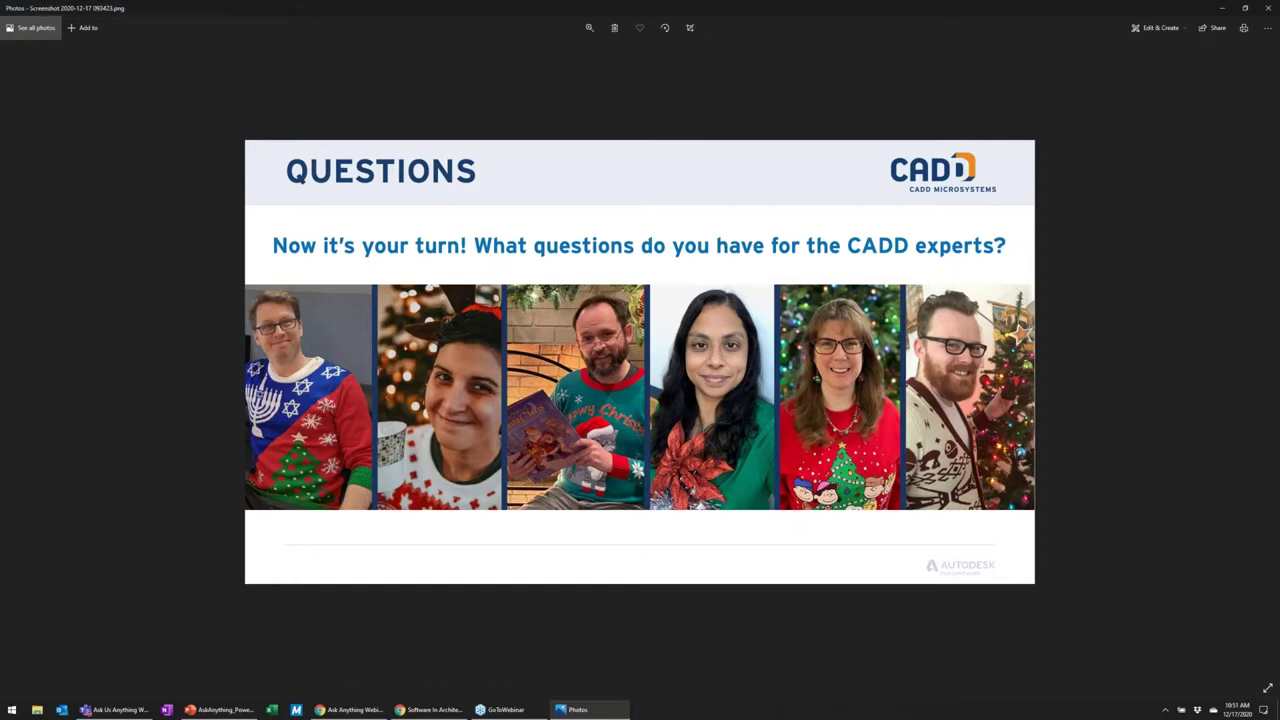
# - Switch from the Photos viewer back to PowerPoint's 'Thanks for Joining Us' slide with Alt+Tab
pyautogui.hotkey('alt', 'Tab')
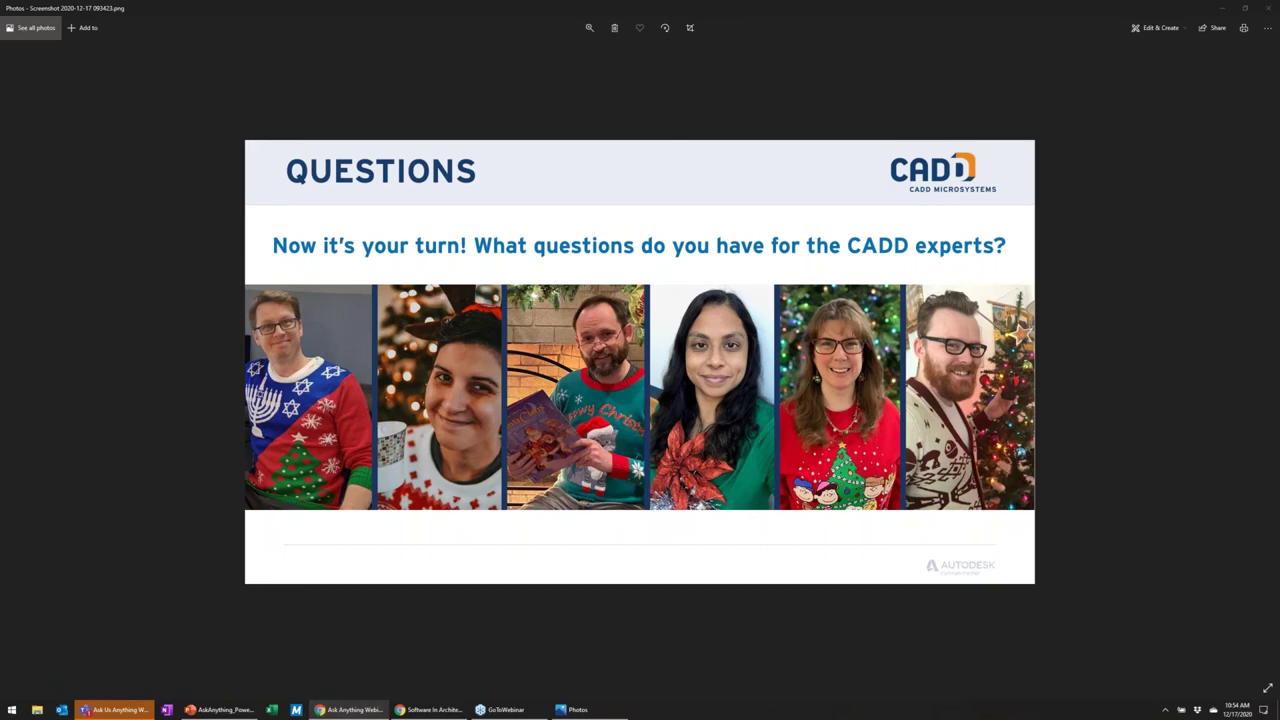
pyautogui.hotkey('alt', 'Tab')
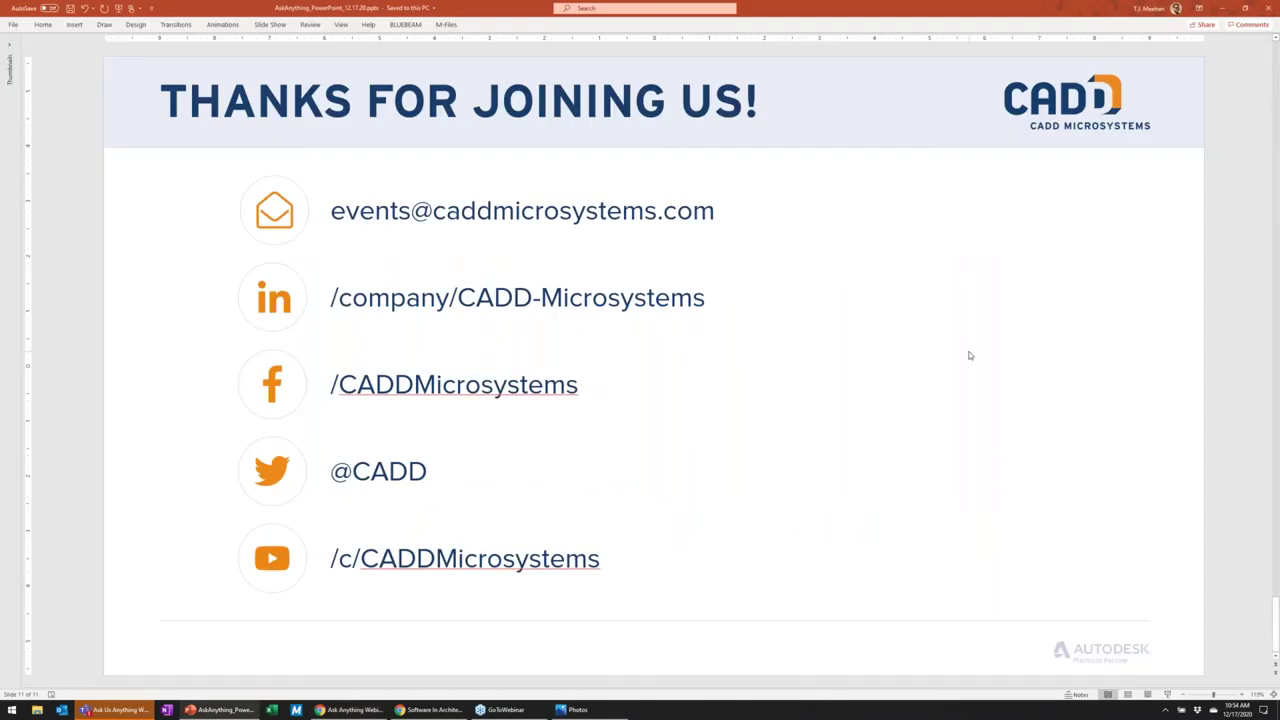